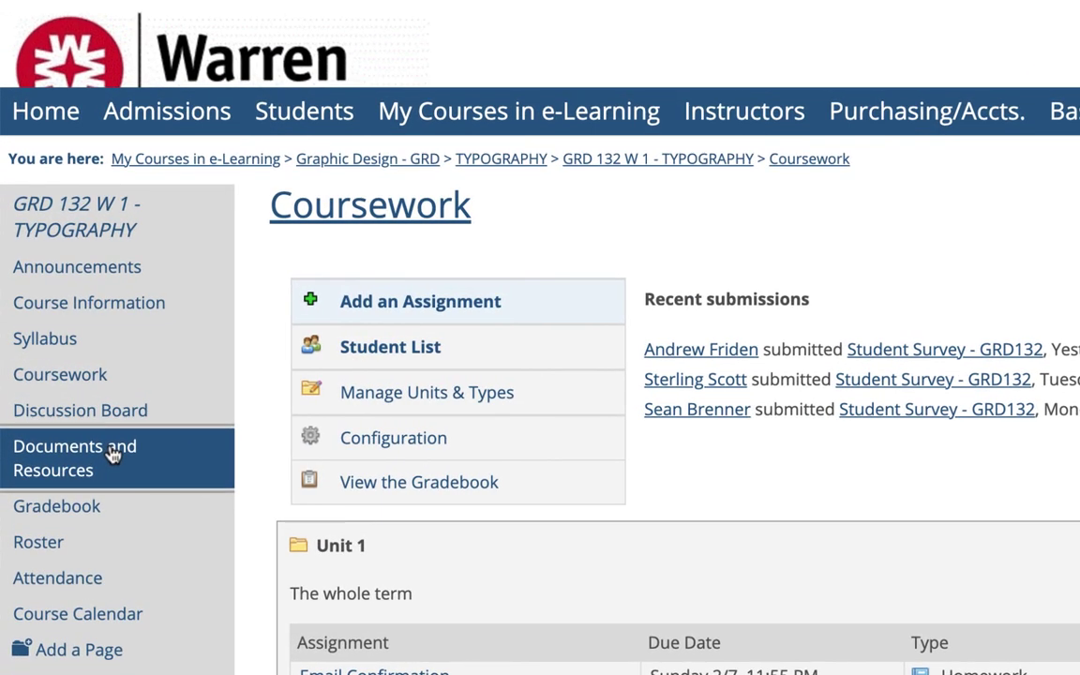
Open the GravitFonts.pdf handout from the typography course's Documents and Resources page.
click(106, 448)
scroll(642, 342, down, 3)
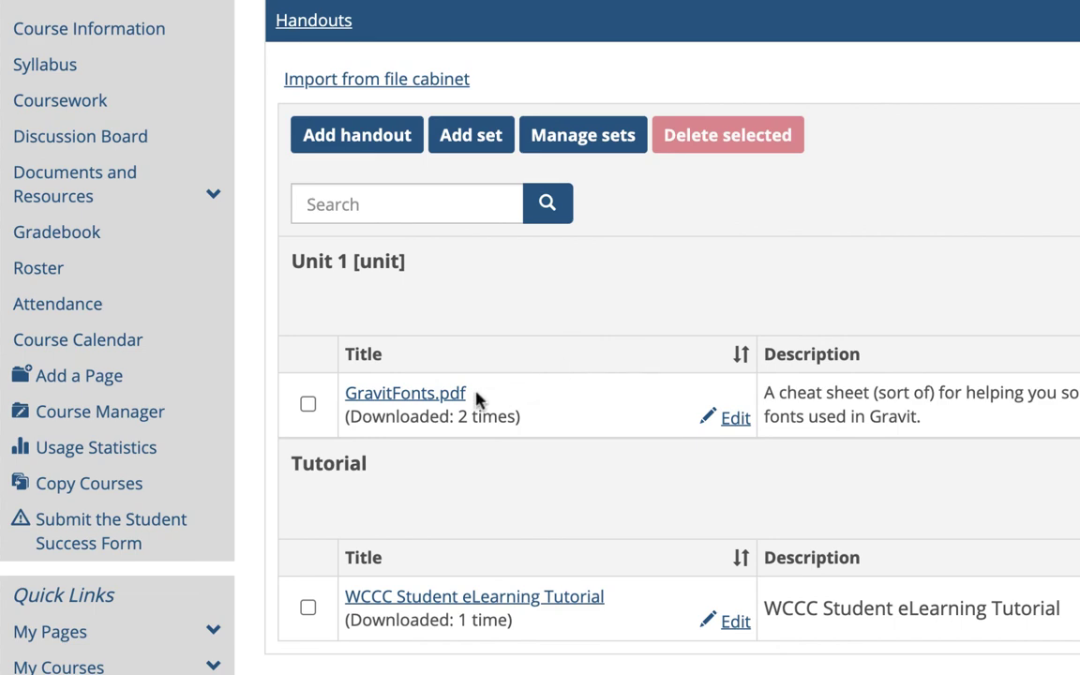
click(447, 395)
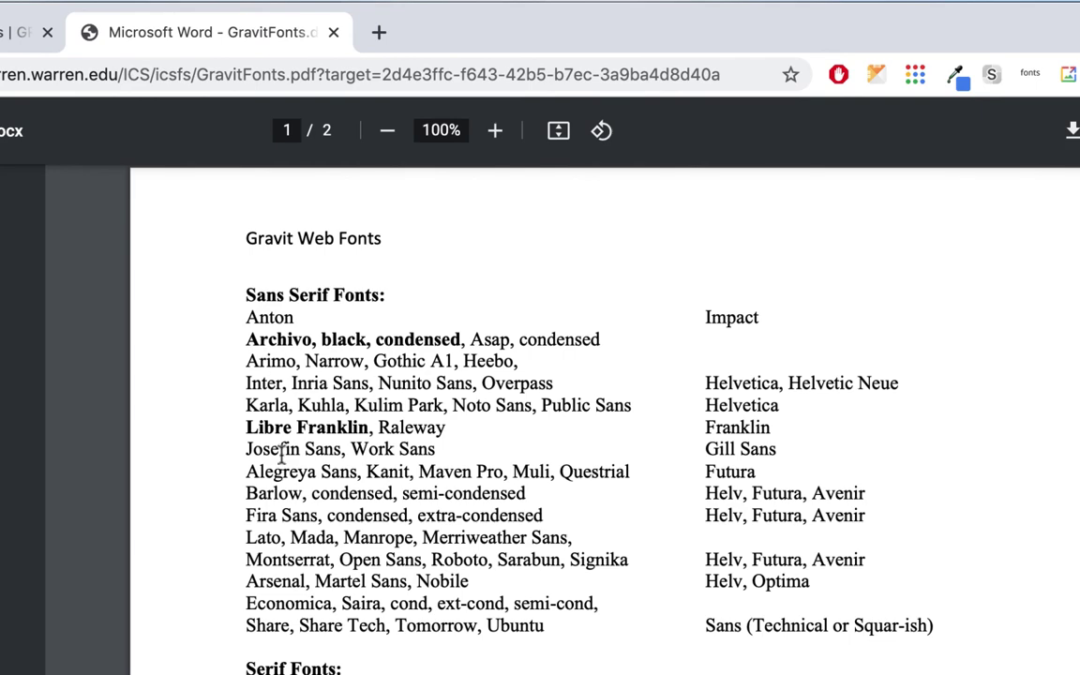
Examine the font categories in the Gravit Web Fonts handout, from sans serif through decorative-headline.
scroll(281, 454, down, 5)
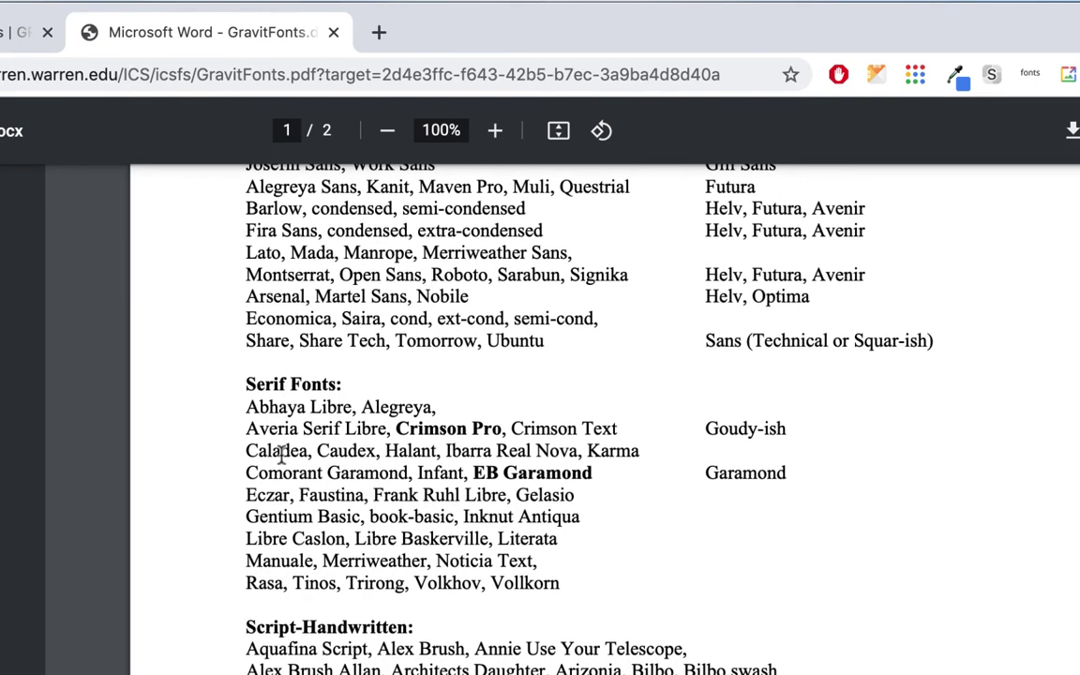
scroll(539, 509, down, 5)
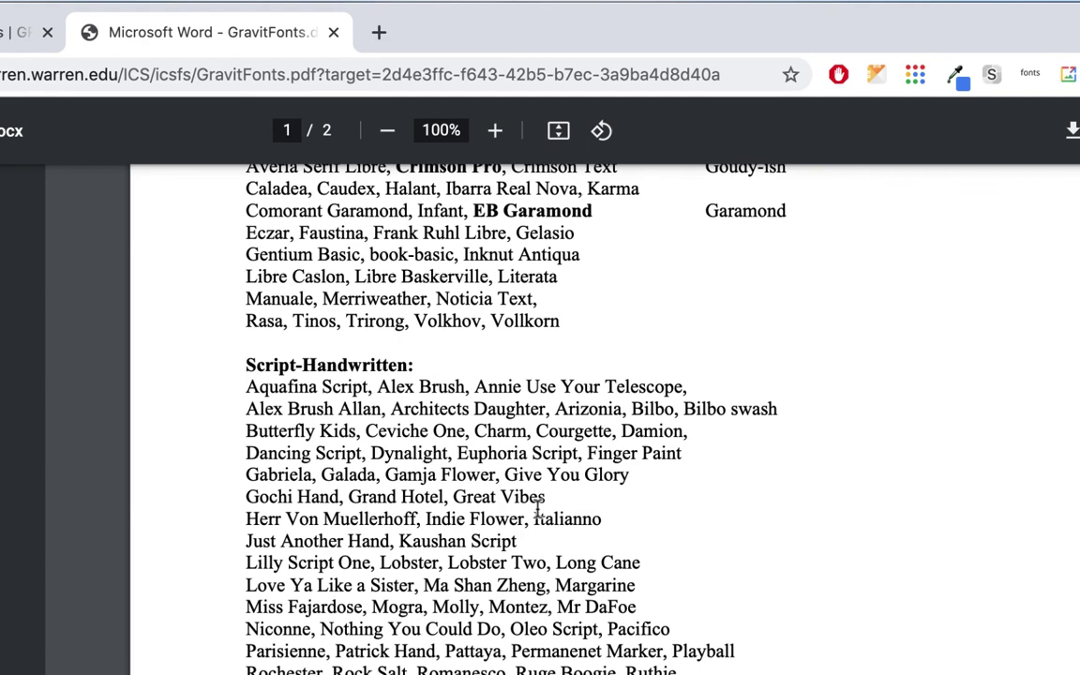
scroll(475, 494, down, 10)
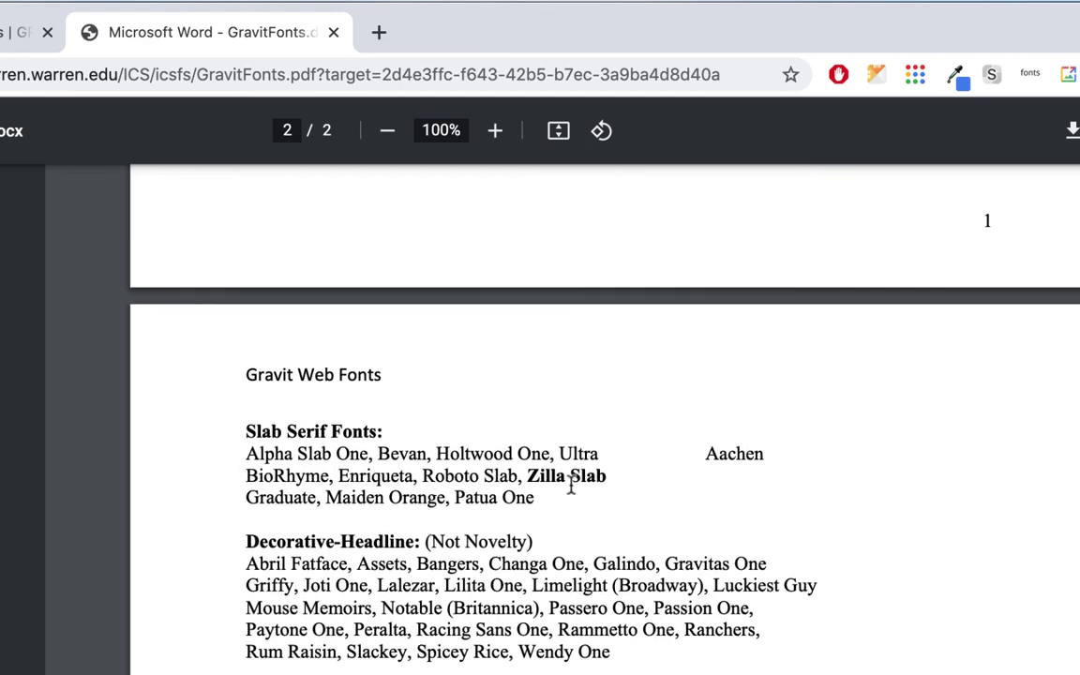
scroll(570, 485, down, 2)
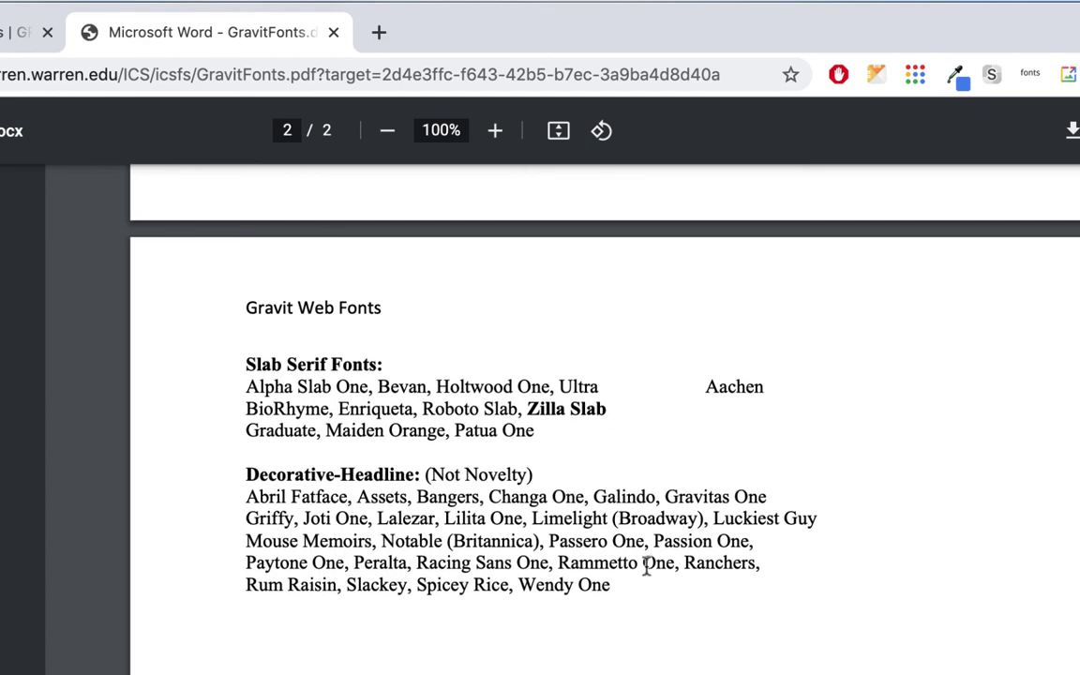
scroll(646, 566, up, 7)
scroll(410, 413, up, 6)
scroll(410, 413, up, 4)
Open the shared Gravit design link from the ex1 Font Categories exercise in Coursework and log in with the account e-mail and password.
click(23, 32)
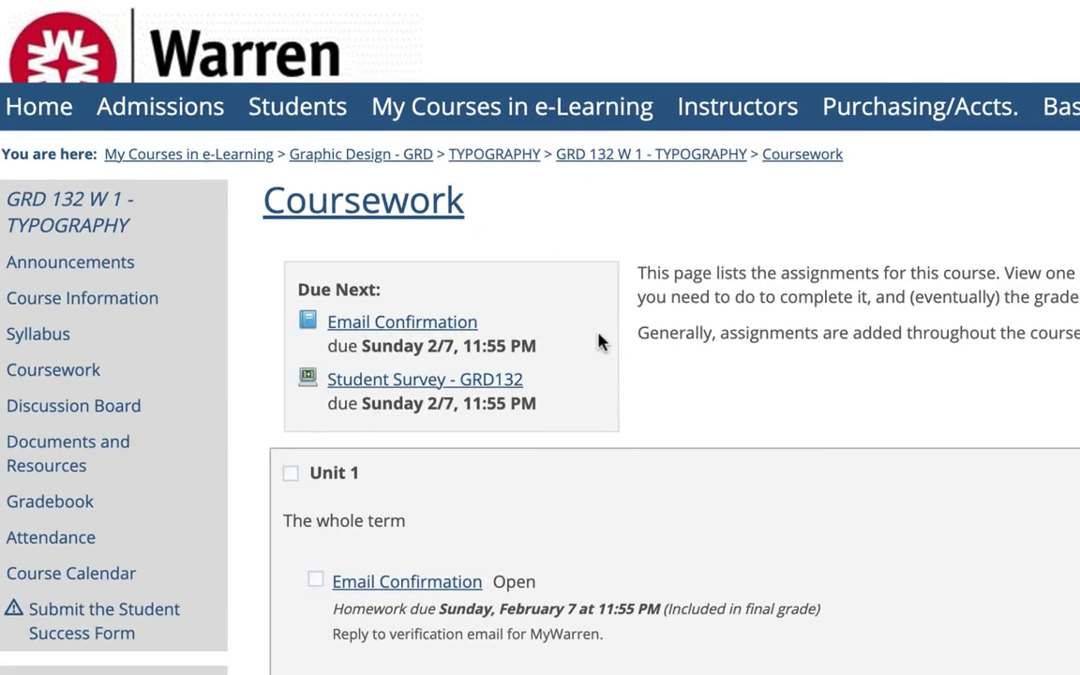
scroll(513, 282, down, 5)
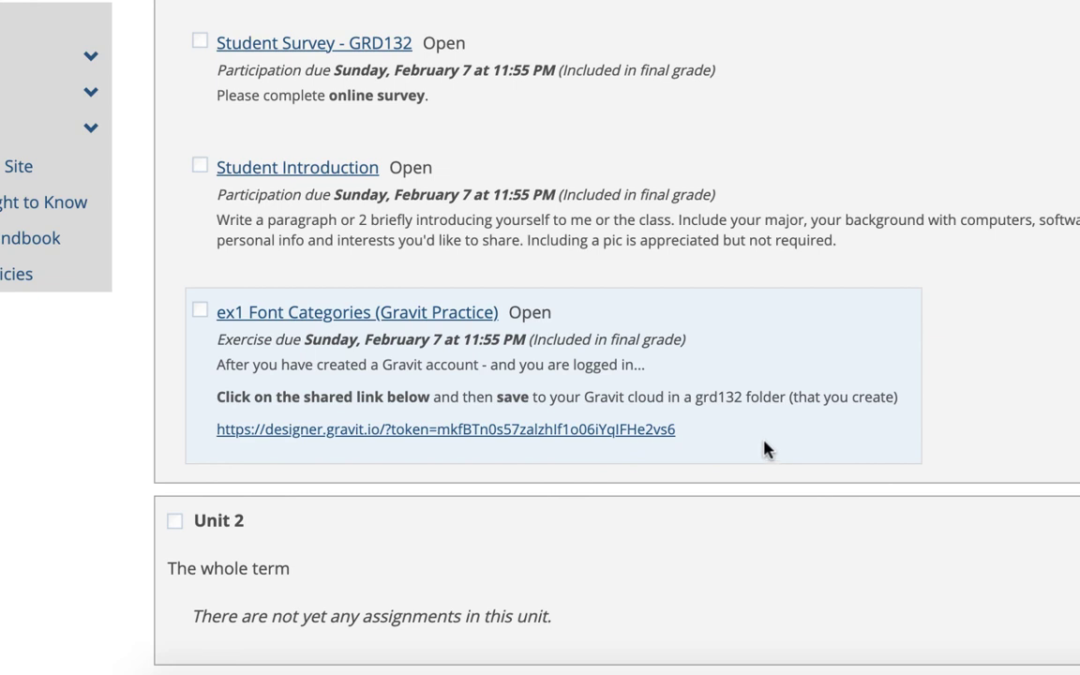
click(658, 431)
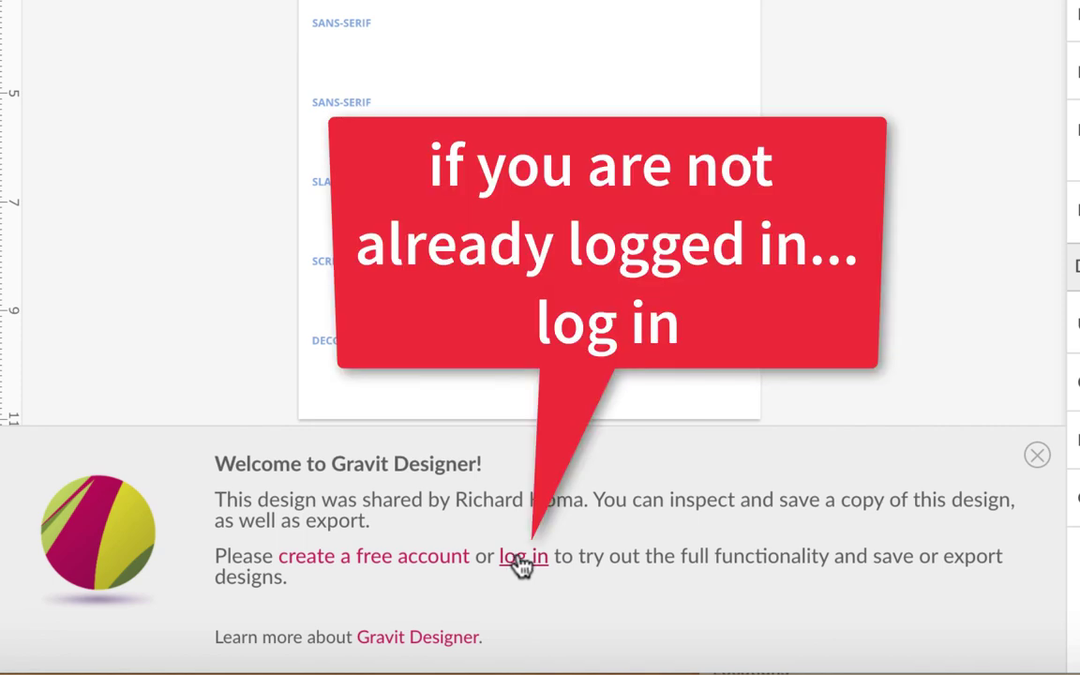
click(520, 562)
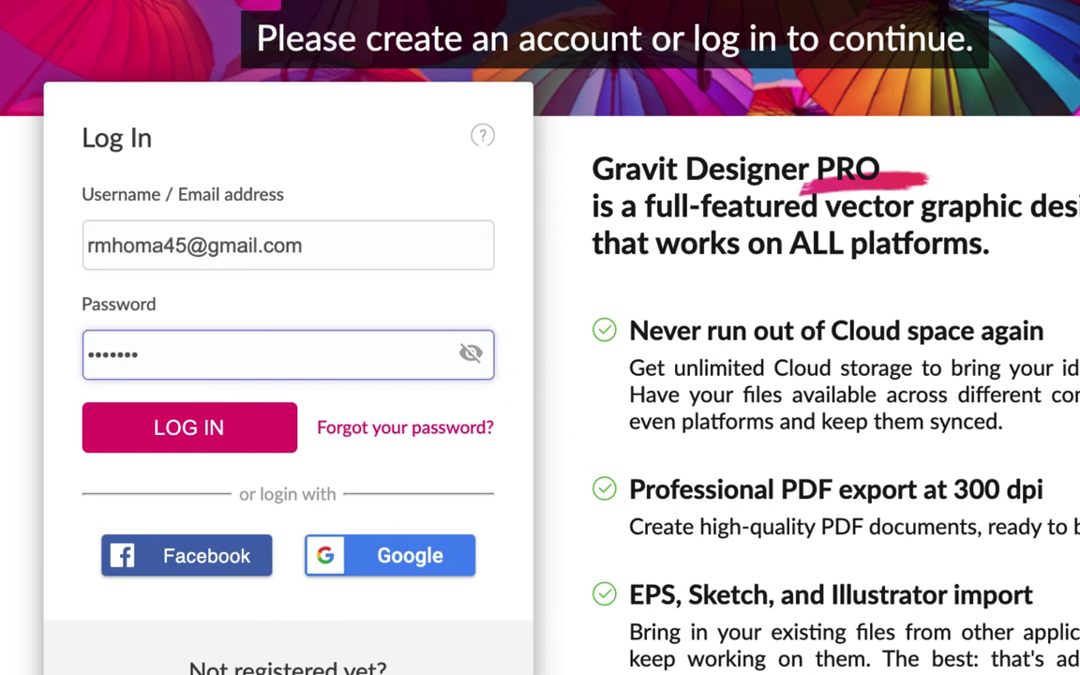
click(169, 392)
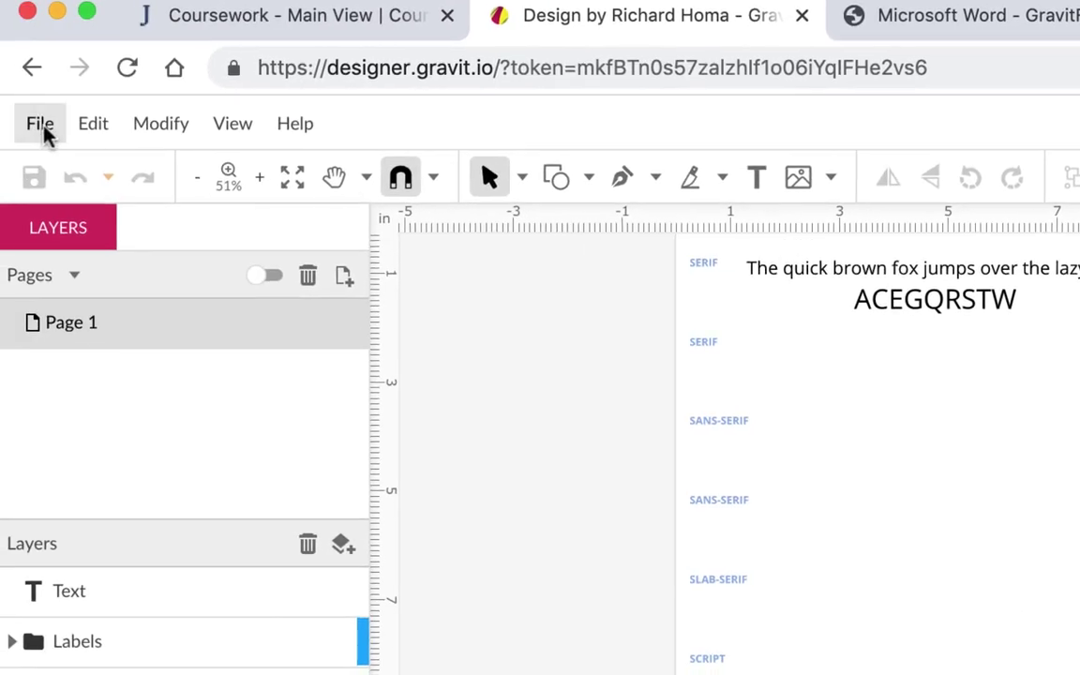
Start saving the design to the cloud and create a new folder named grd132 there.
click(40, 124)
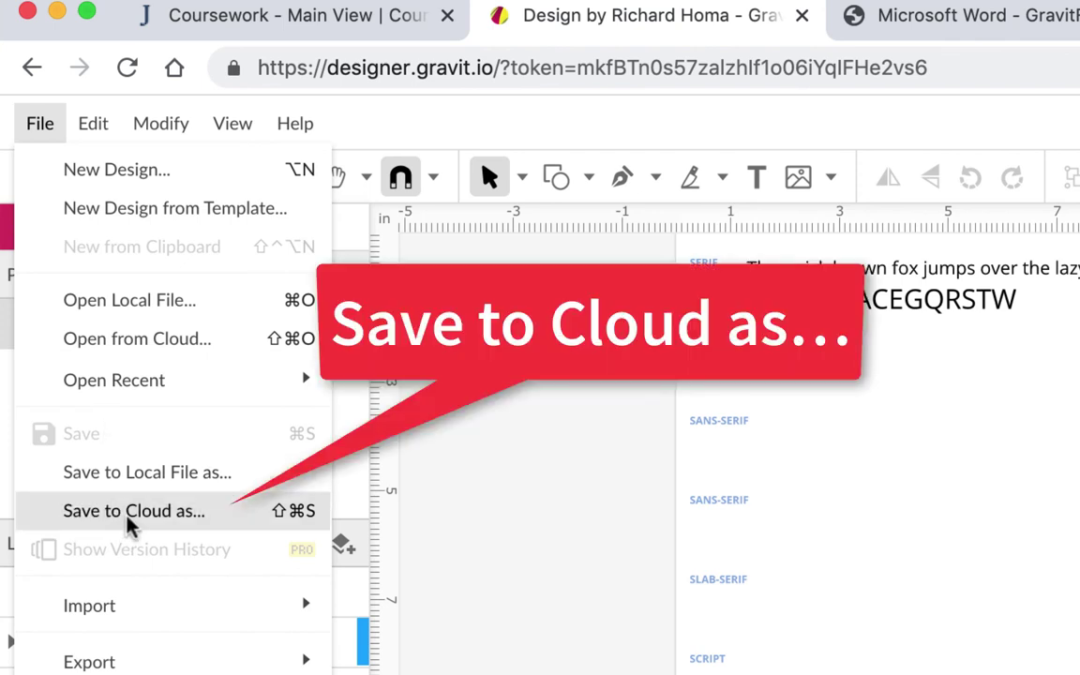
click(115, 512)
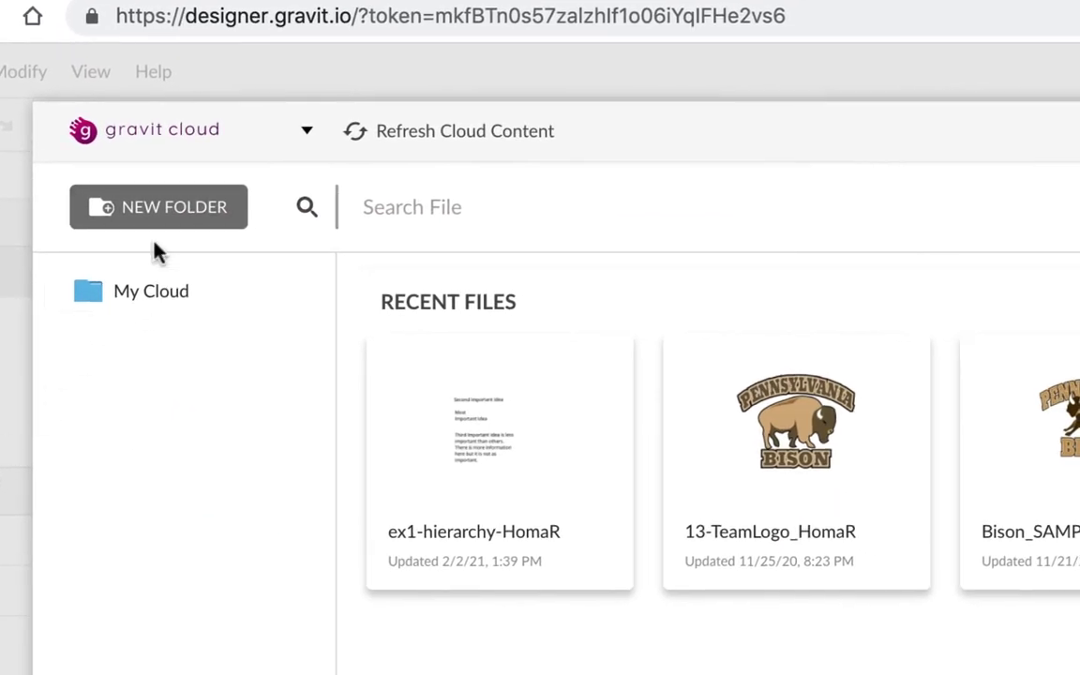
click(177, 215)
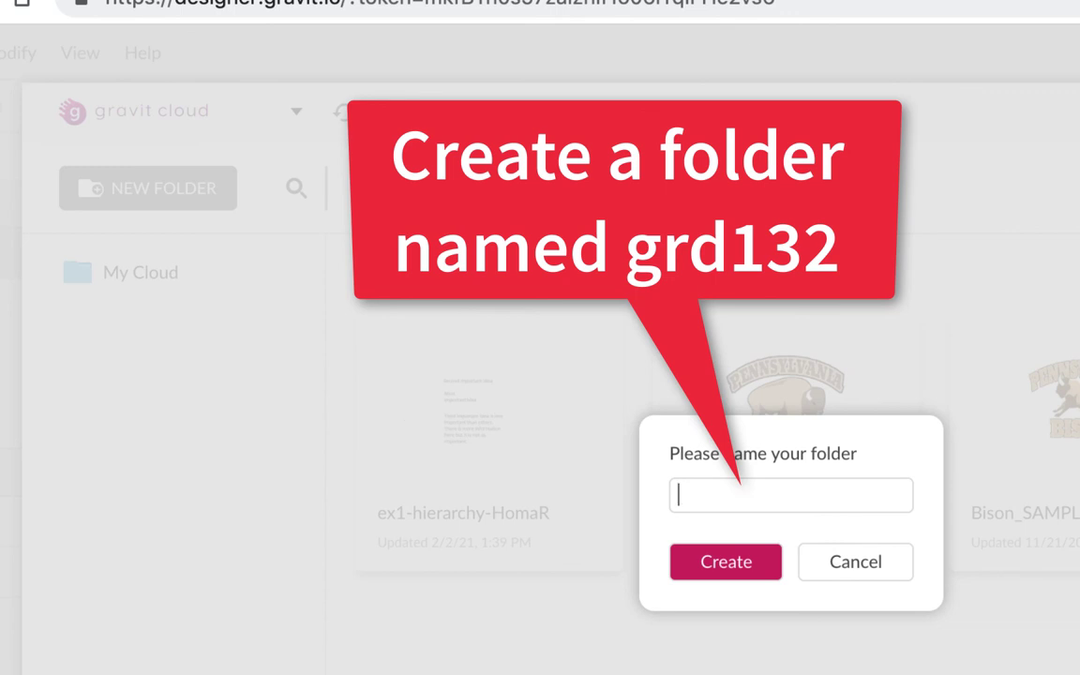
text(2)
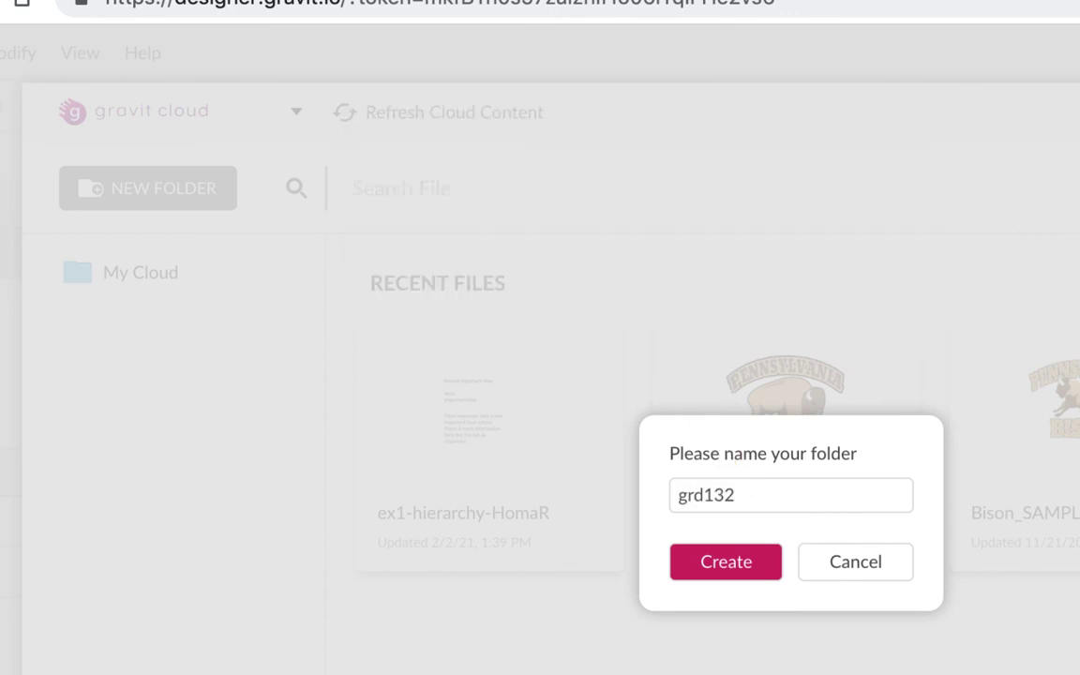
click(745, 568)
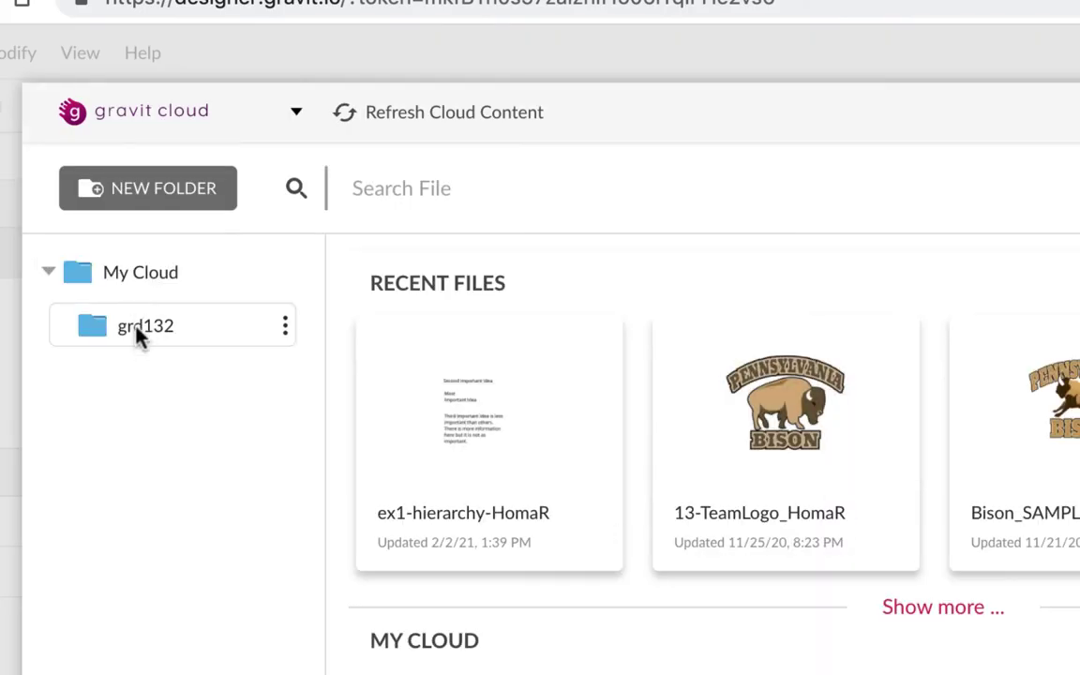
Save the design in the grd132 folder, replacing LastnameF in the name ex1-font-categories-LastnameF with the student's last name and first initial.
click(136, 328)
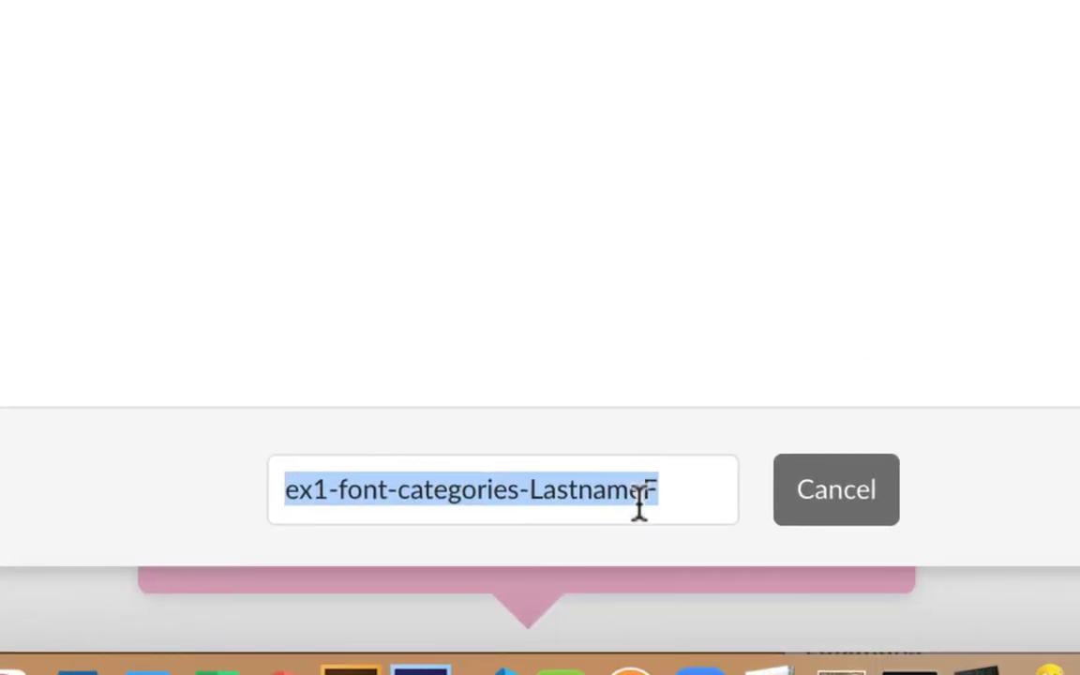
click(682, 487)
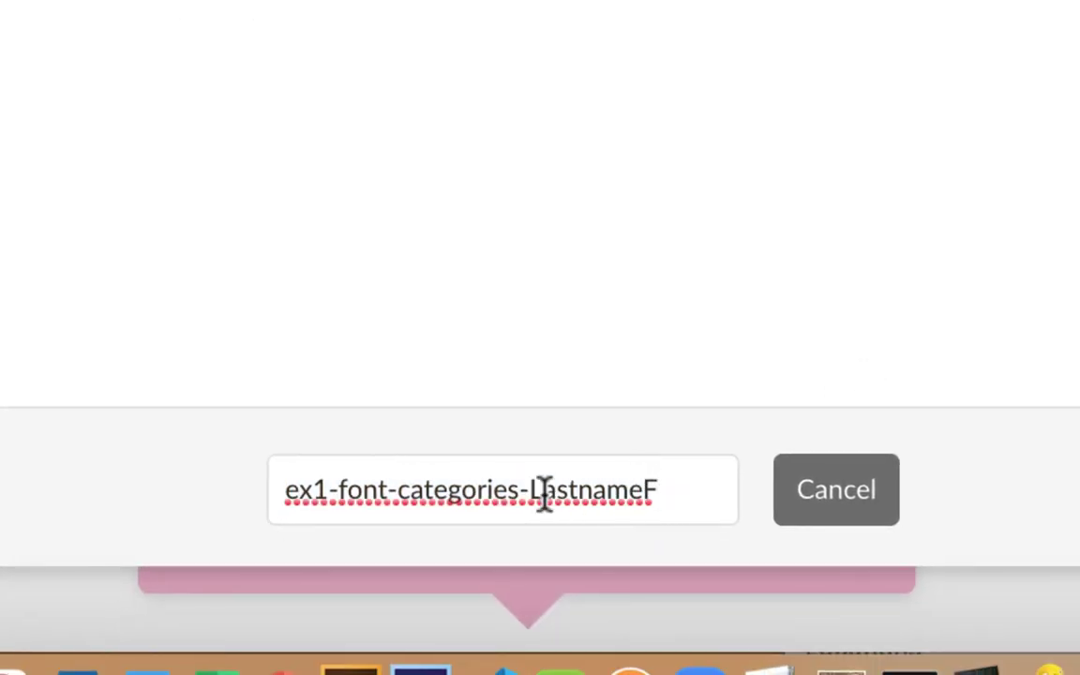
drag(533, 490, 704, 489)
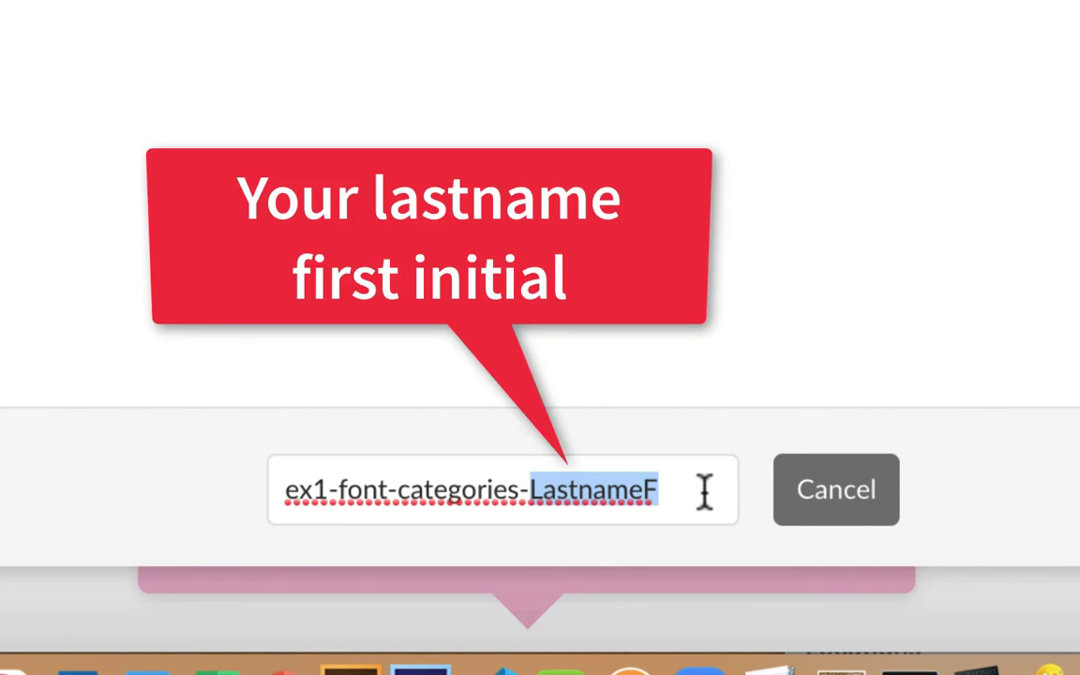
text(Hom)
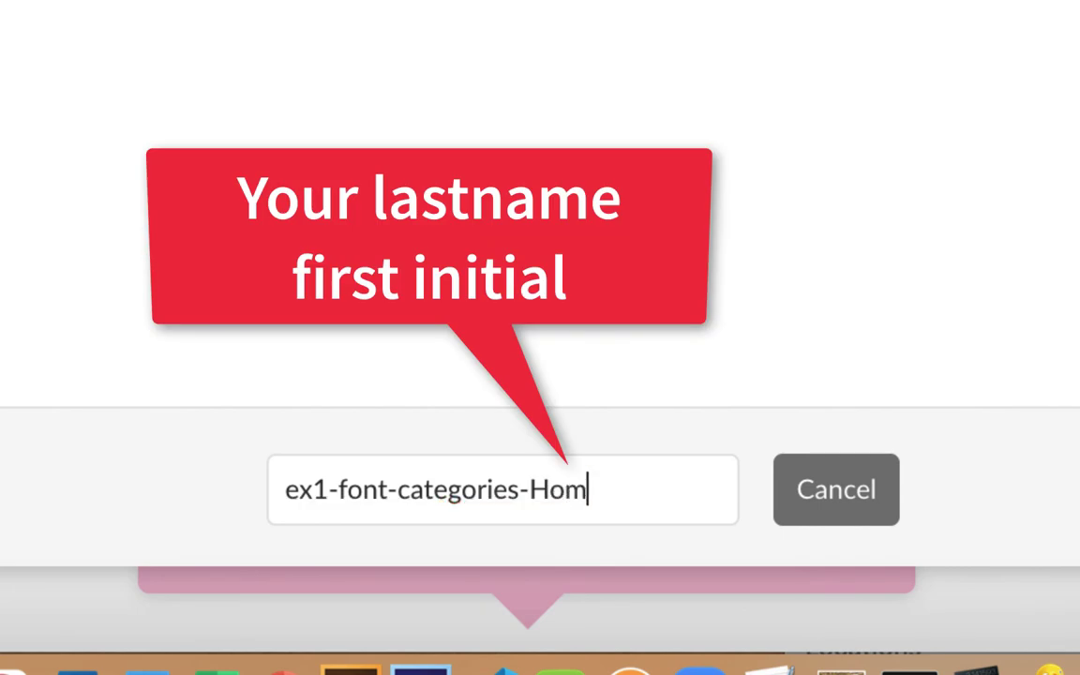
text(aR)
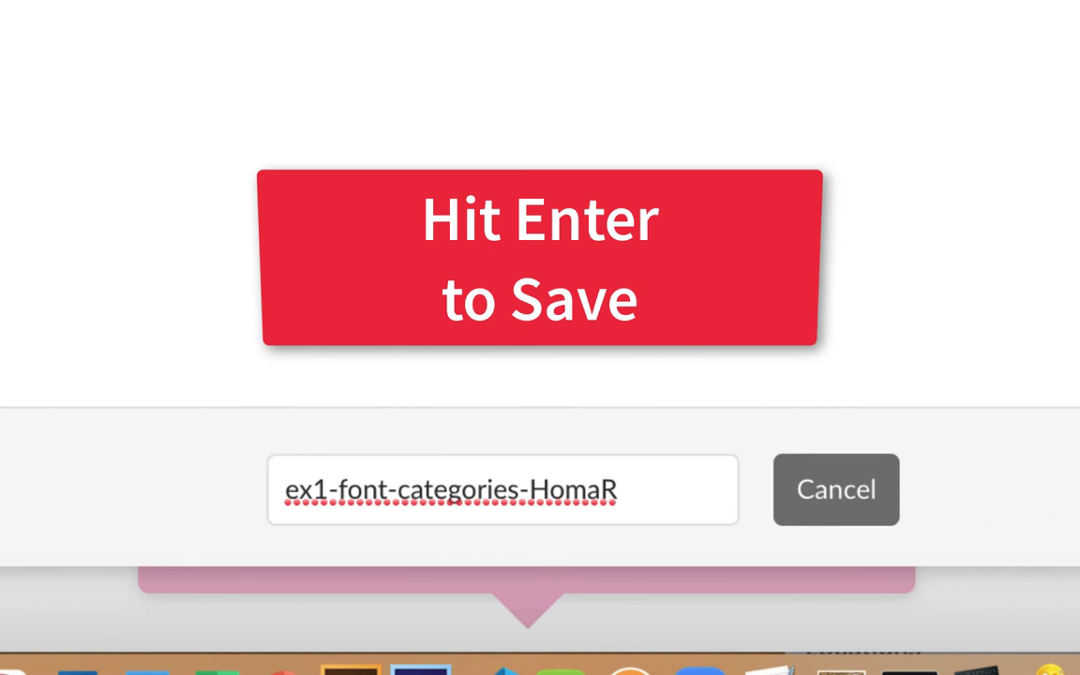
key(Return)
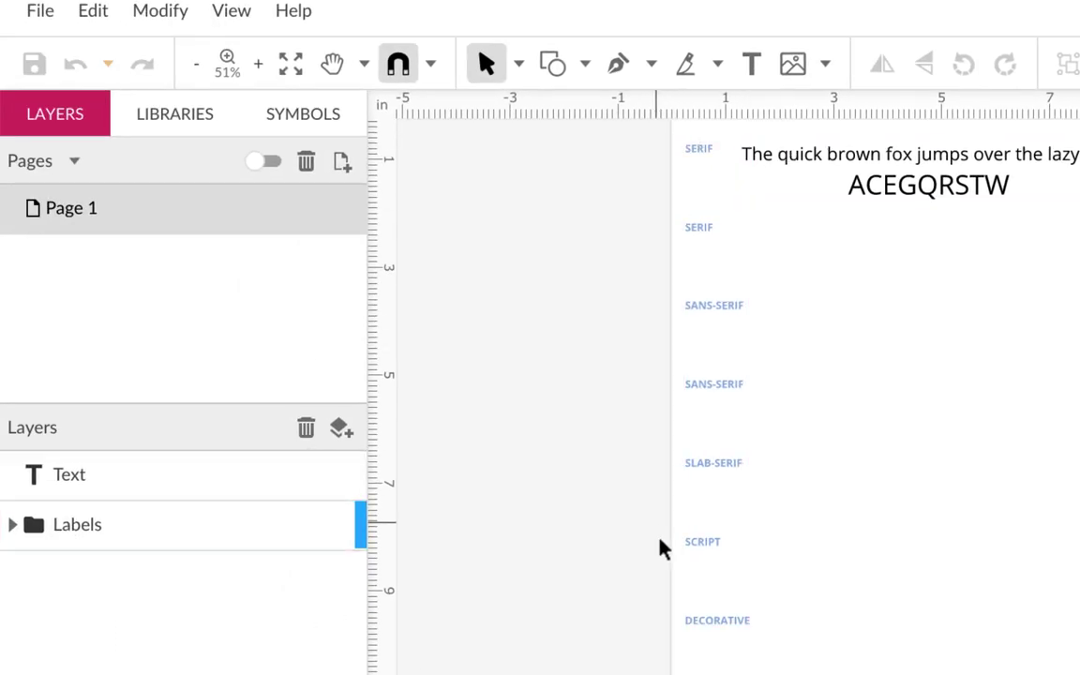
Collapse the Labels layer and lock it so the category labels cannot be moved.
click(718, 548)
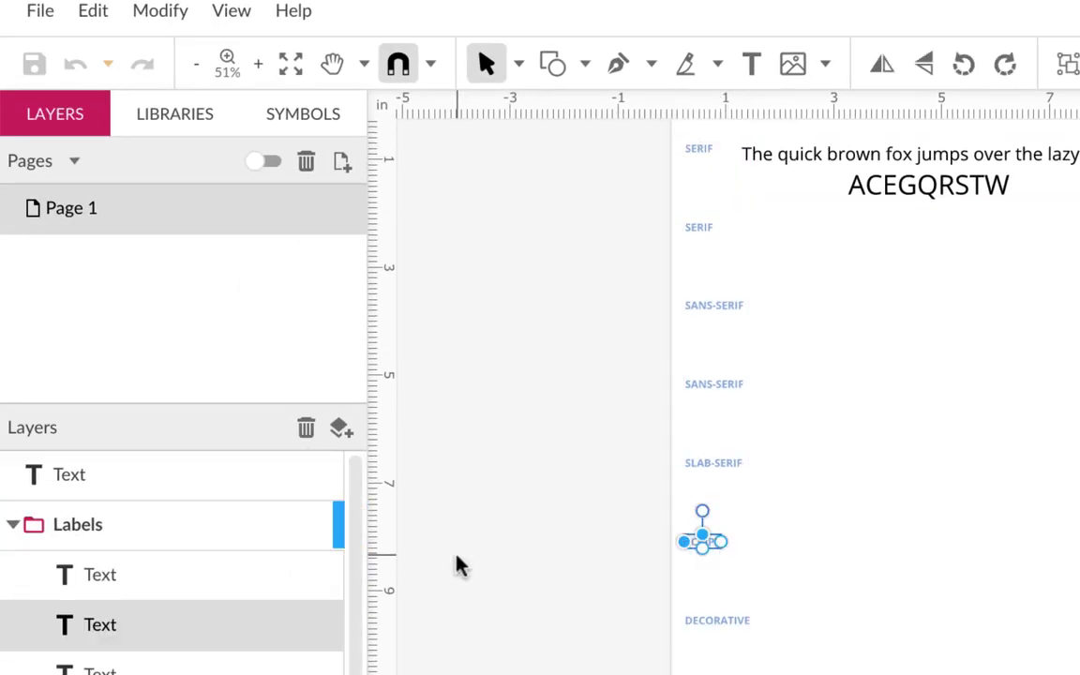
click(11, 525)
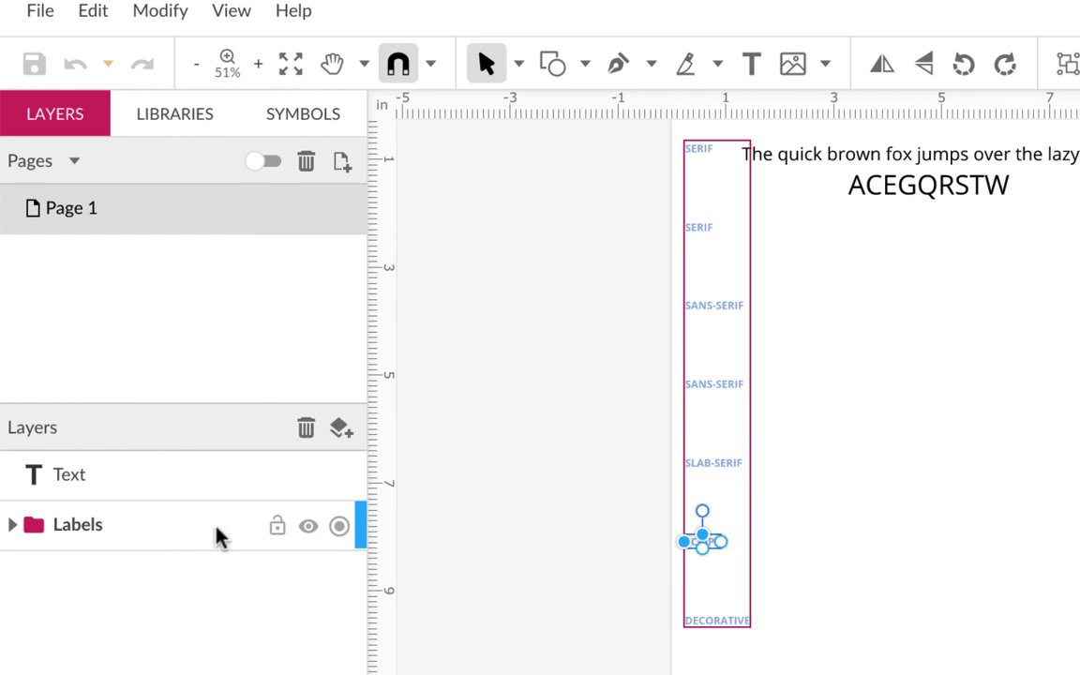
click(278, 528)
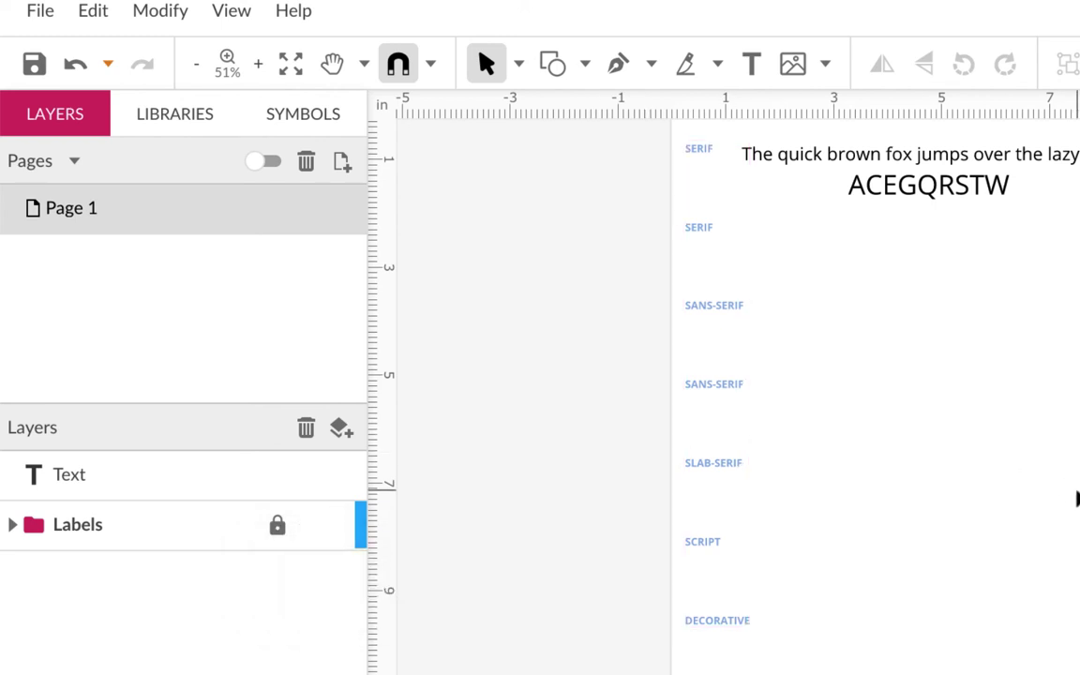
Hide the Layers panel to give the canvas more room.
scroll(999, 319, up, 2)
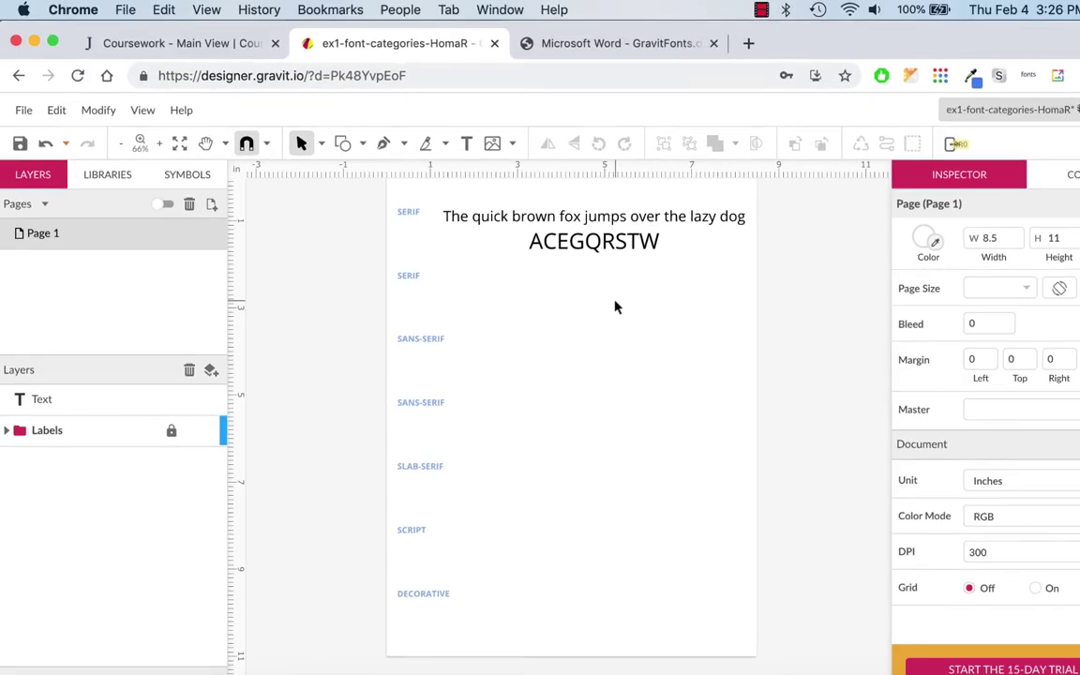
scroll(615, 307, down, 3)
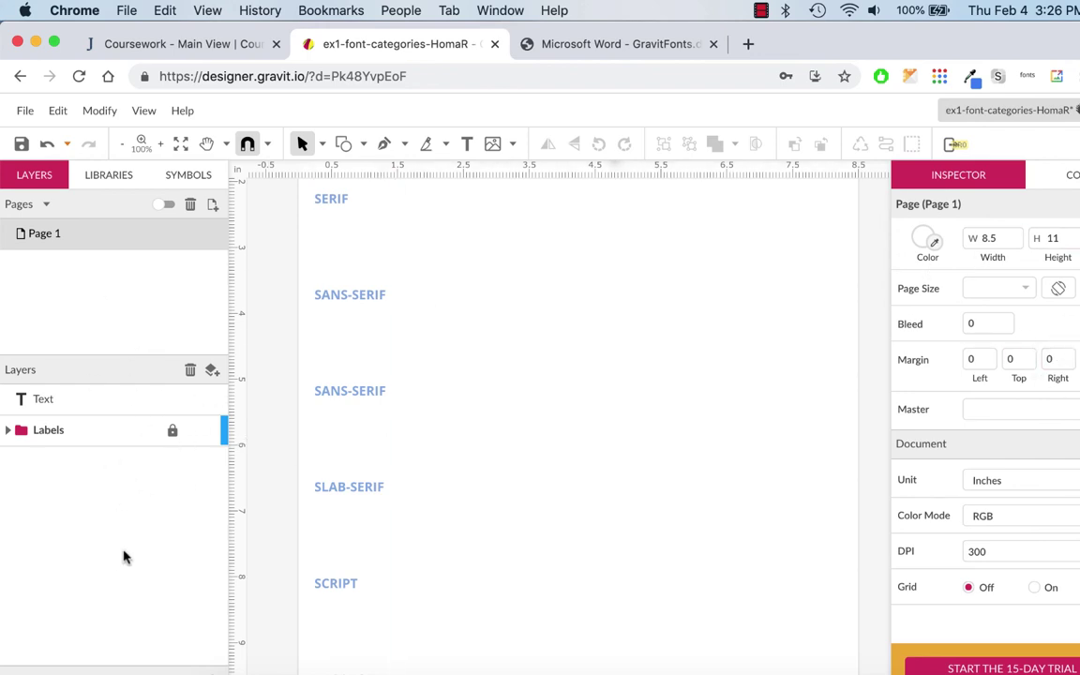
mouse_move(167, 445)
click(144, 111)
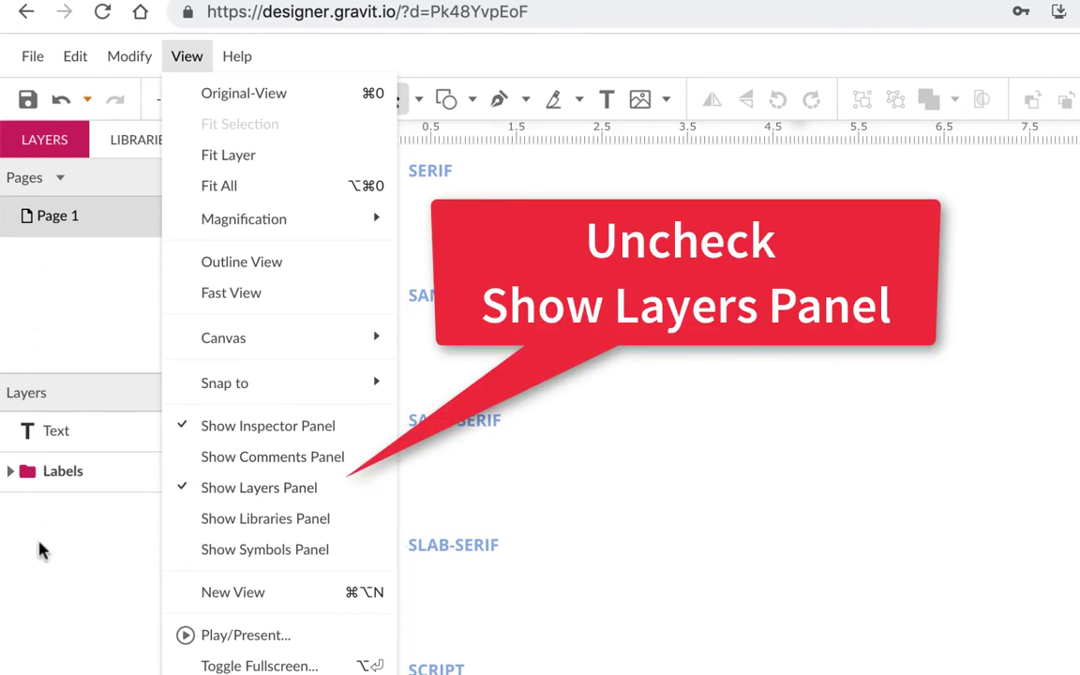
click(289, 499)
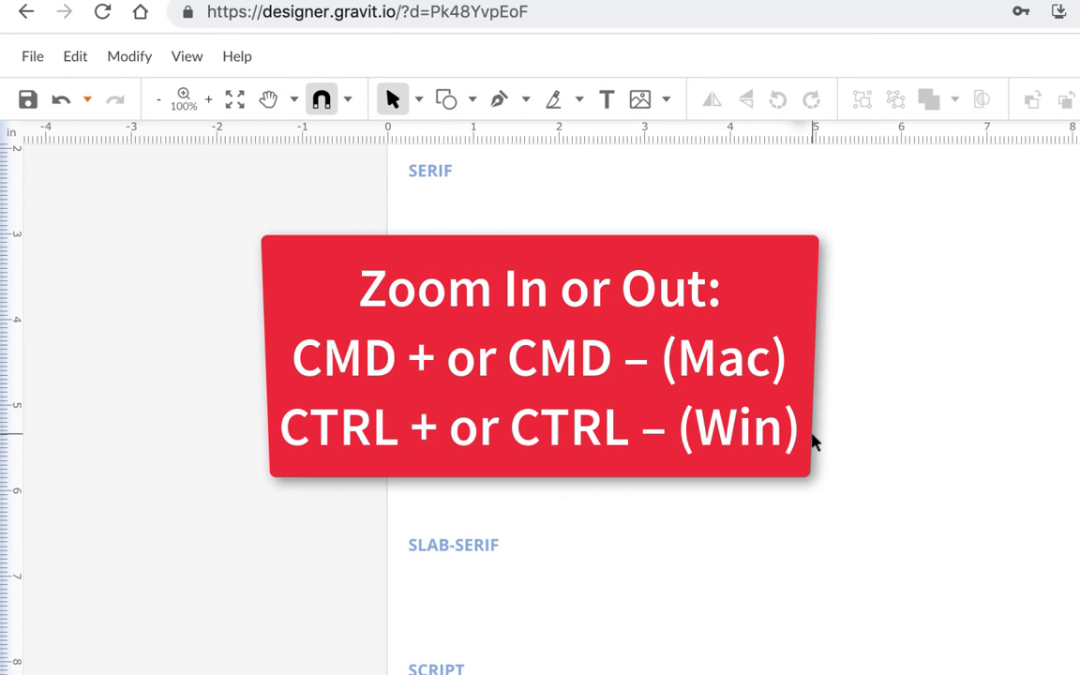
Zoom in to 150% and bring the sample text beside the first SERIF label into view.
key(super+plus)
scroll(814, 442, right, 2)
scroll(814, 443, up, 2)
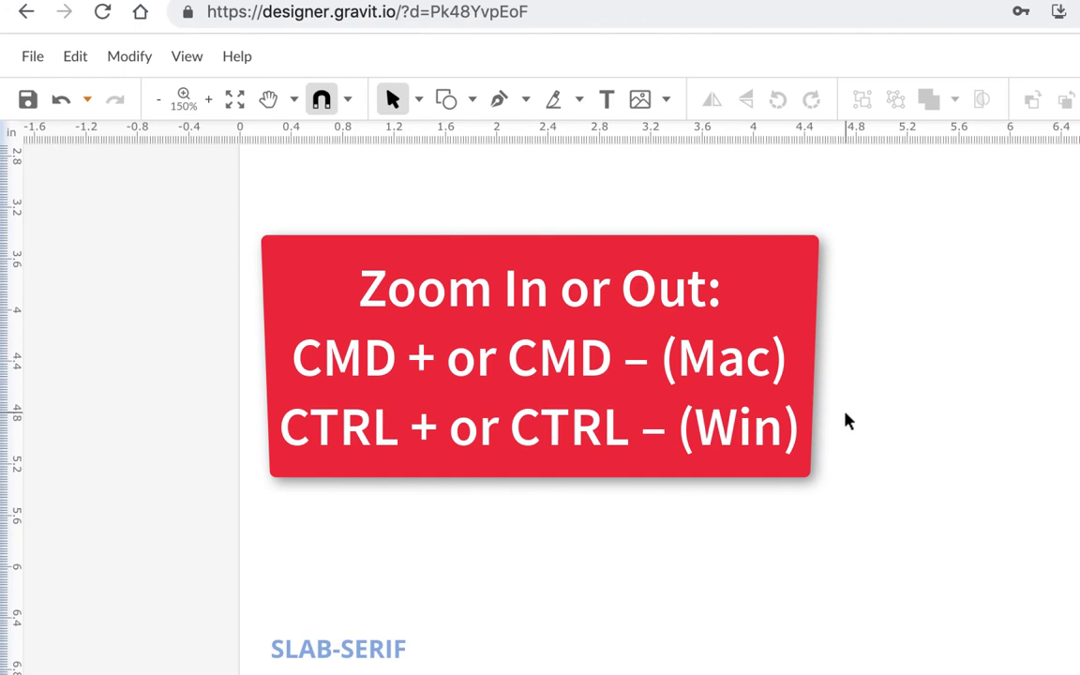
scroll(844, 419, up, 5)
scroll(844, 419, down, 4)
scroll(848, 421, up, 4)
scroll(848, 421, left, 1)
scroll(847, 421, up, 5)
scroll(848, 421, left, 1)
scroll(847, 421, up, 1)
scroll(847, 421, right, 5)
scroll(847, 421, right, 1)
scroll(848, 421, up, 1)
scroll(848, 421, down, 1)
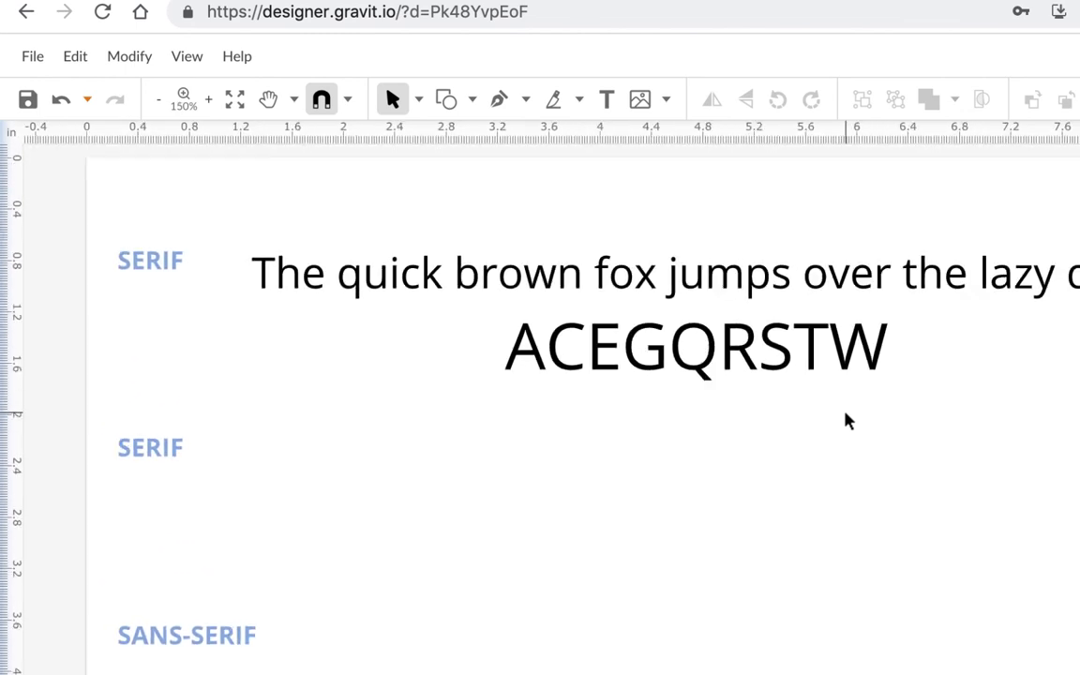
scroll(846, 419, right, 1)
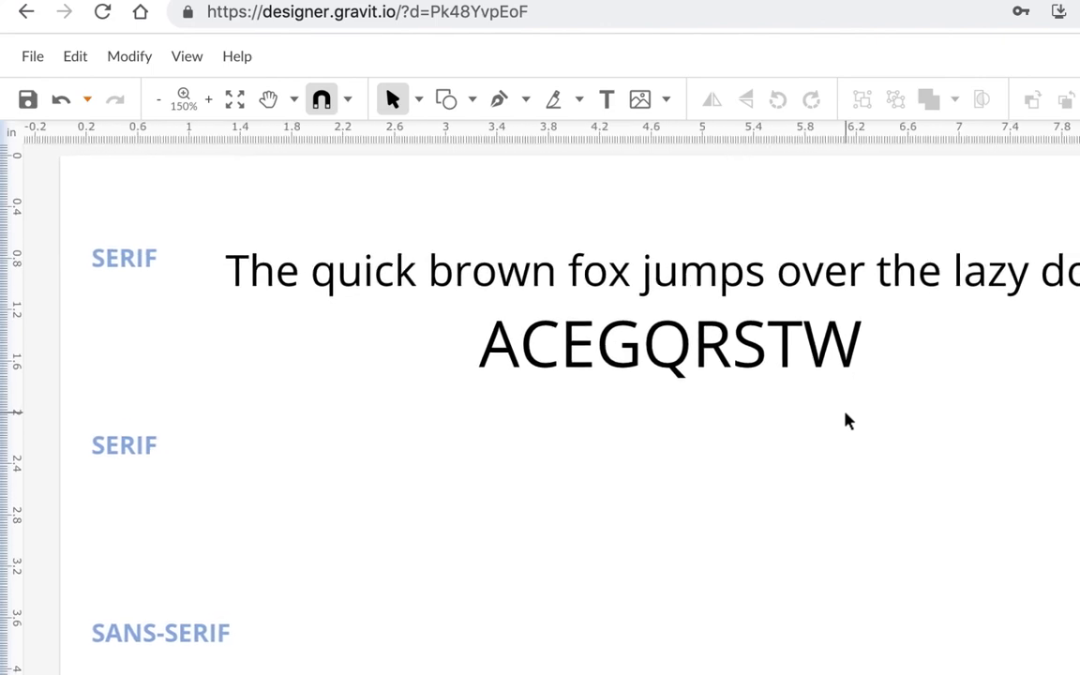
Check the font size of the sentence line and of the capital-letter line in the first SERIF sample text box.
click(682, 321)
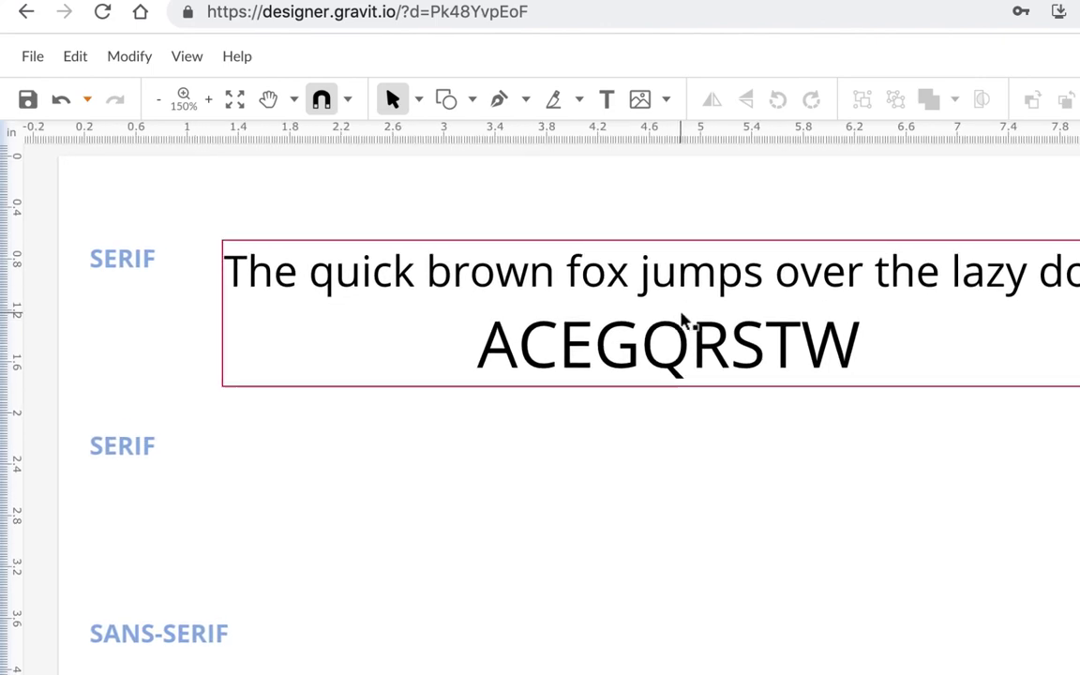
click(690, 422)
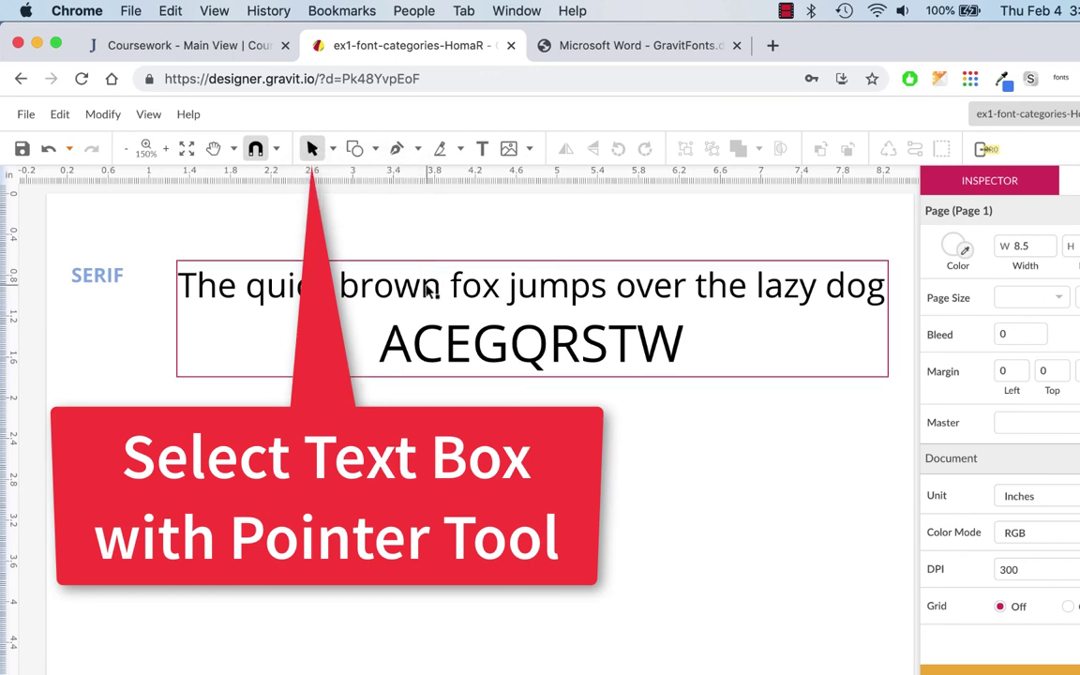
click(392, 269)
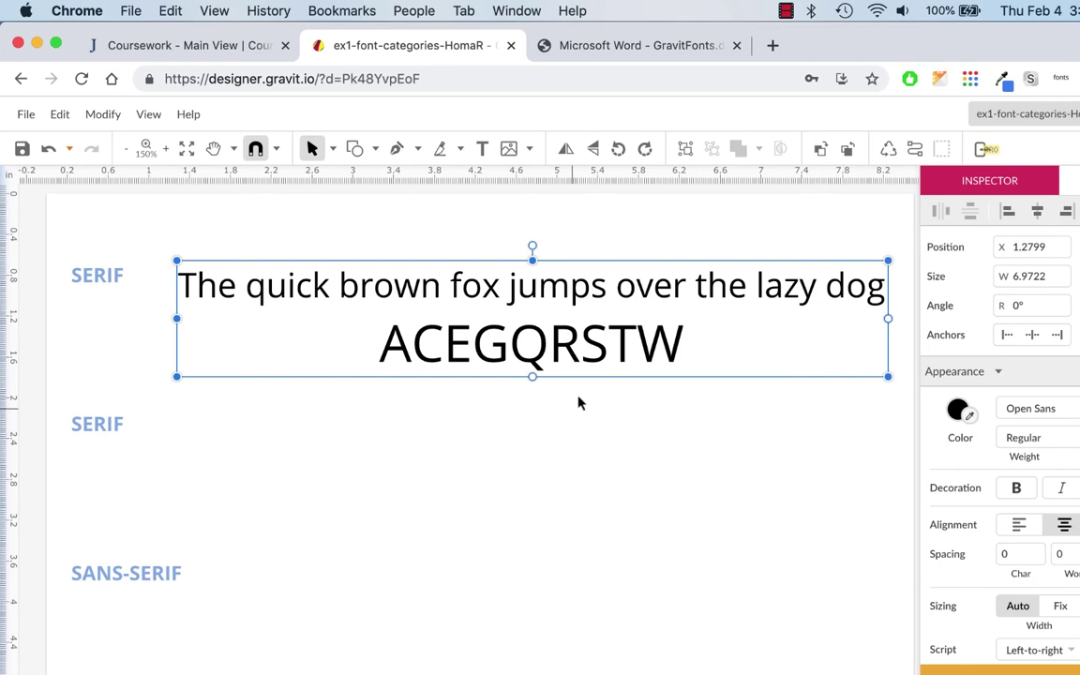
double_click(581, 298)
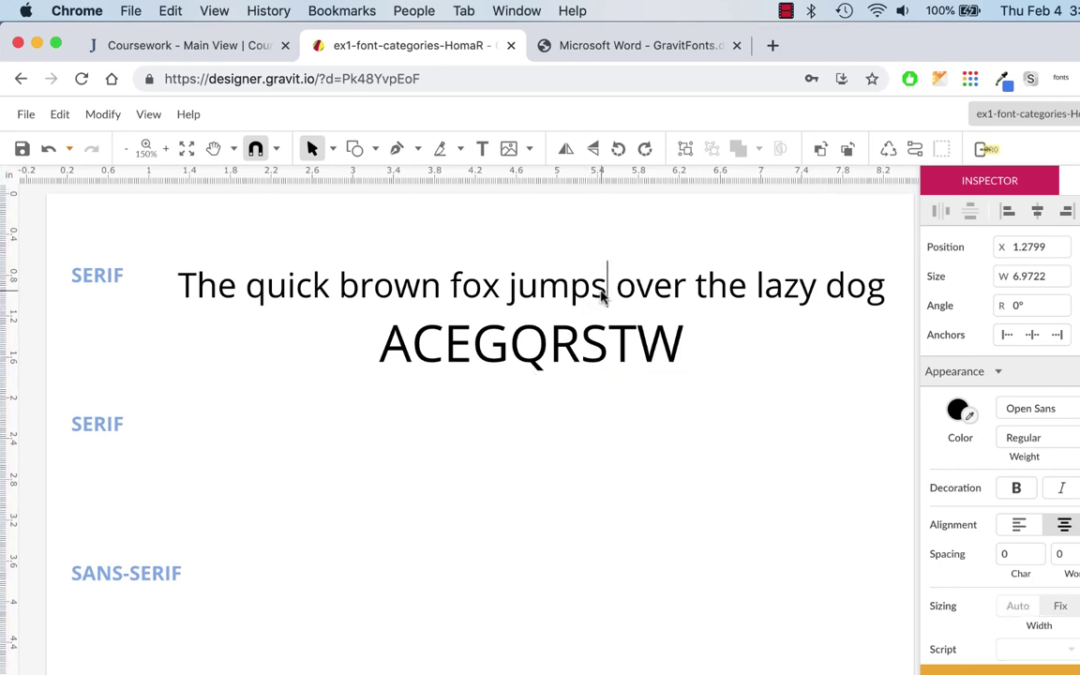
drag(605, 292, 461, 286)
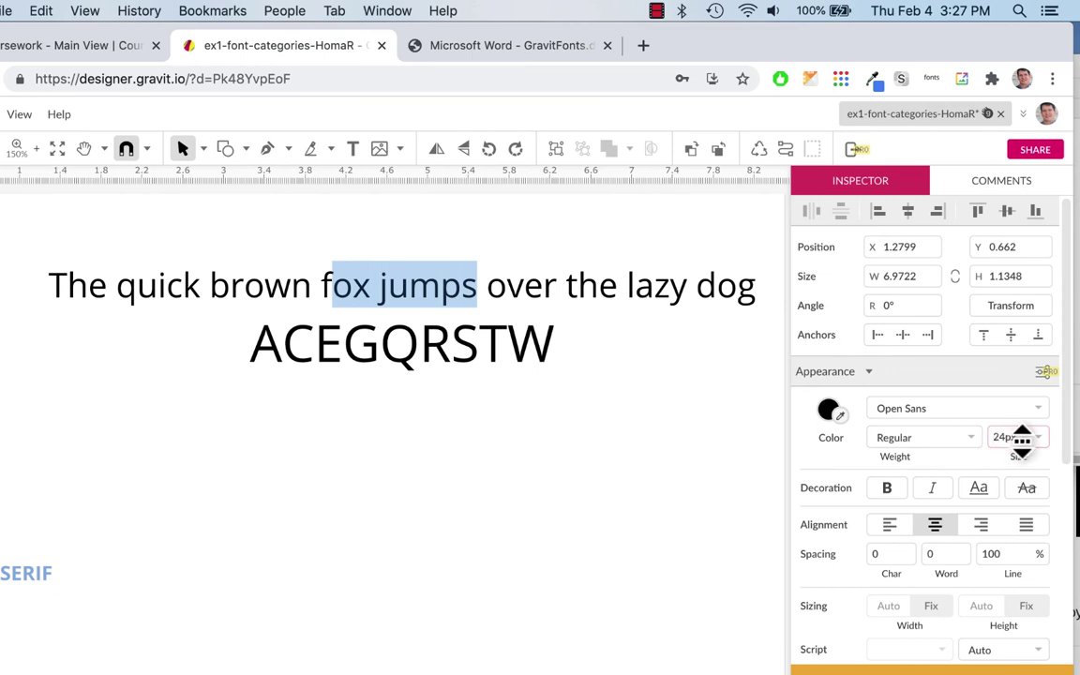
click(478, 344)
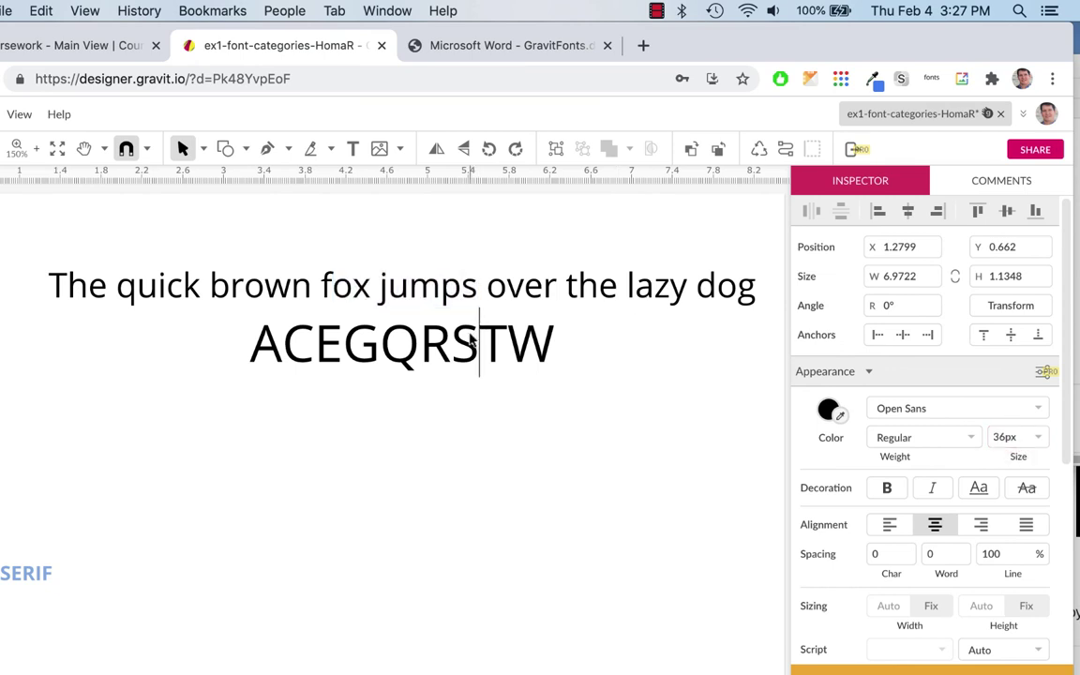
double_click(476, 344)
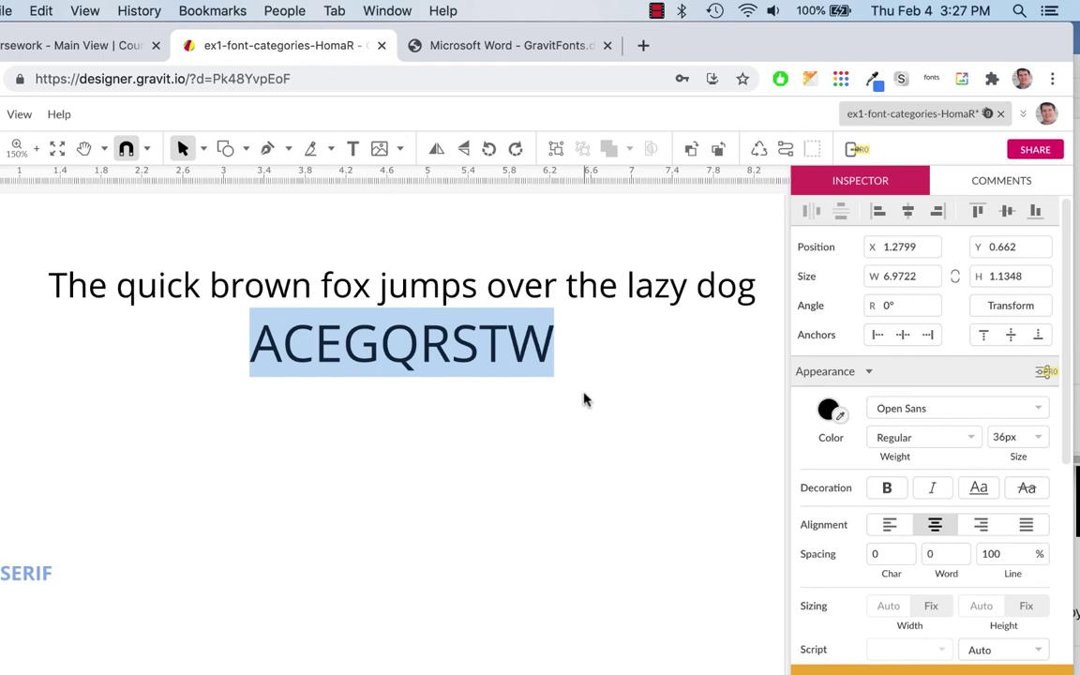
key(Escape)
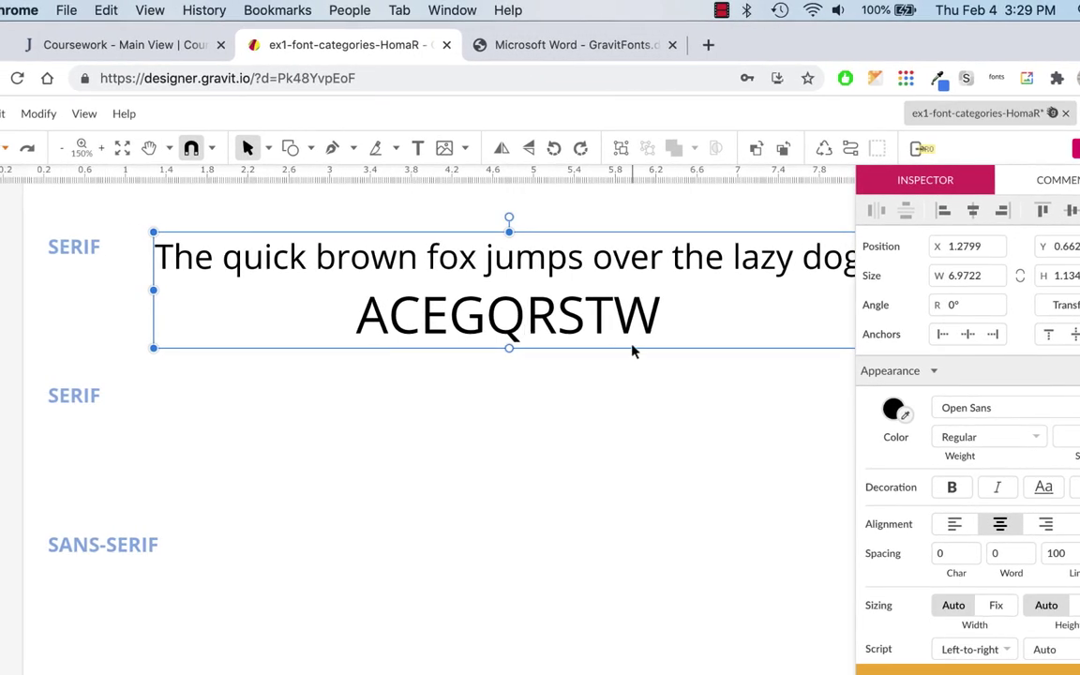
Consult the Serif Fonts list in the GravitFonts PDF and set the whole first SERIF sample text box to Crimson Pro.
click(572, 45)
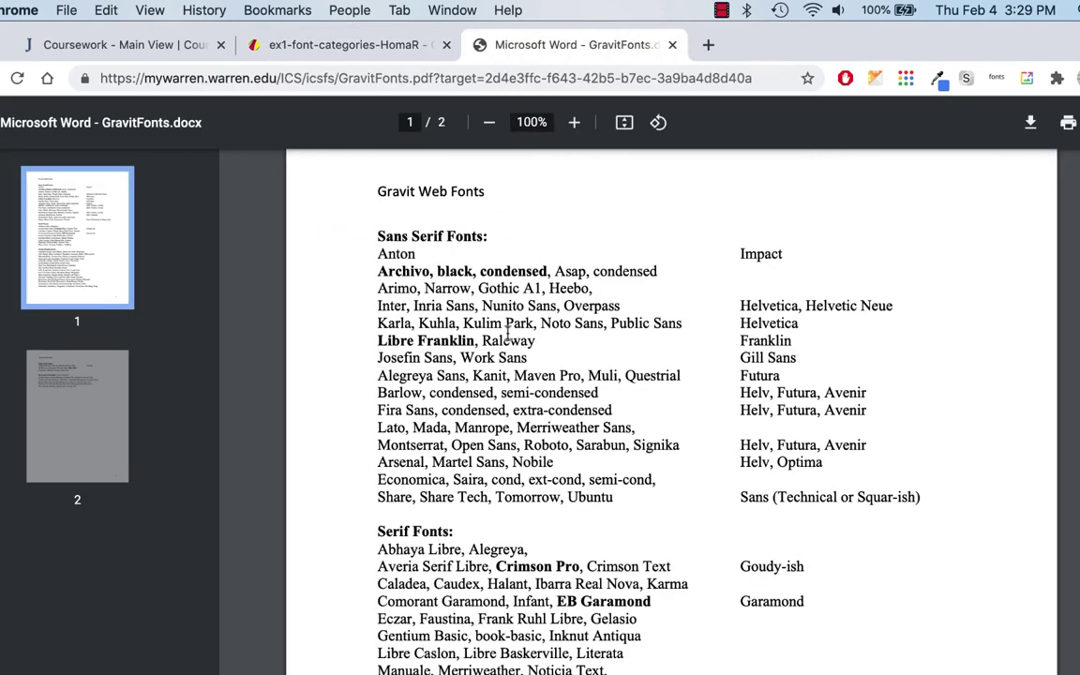
scroll(507, 333, down, 4)
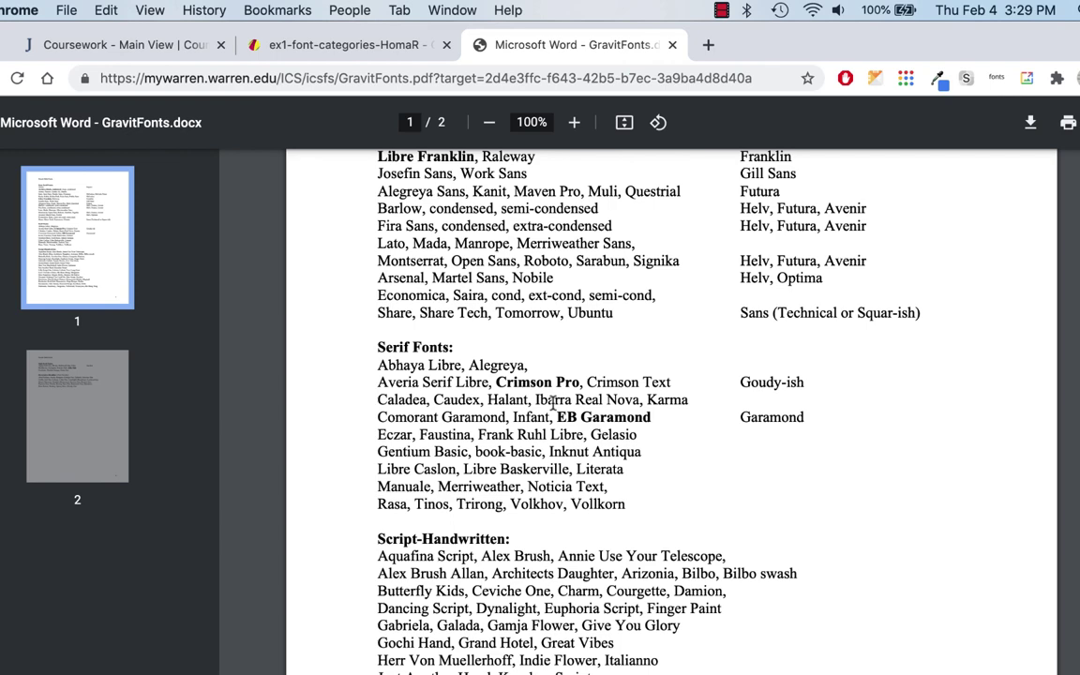
click(393, 45)
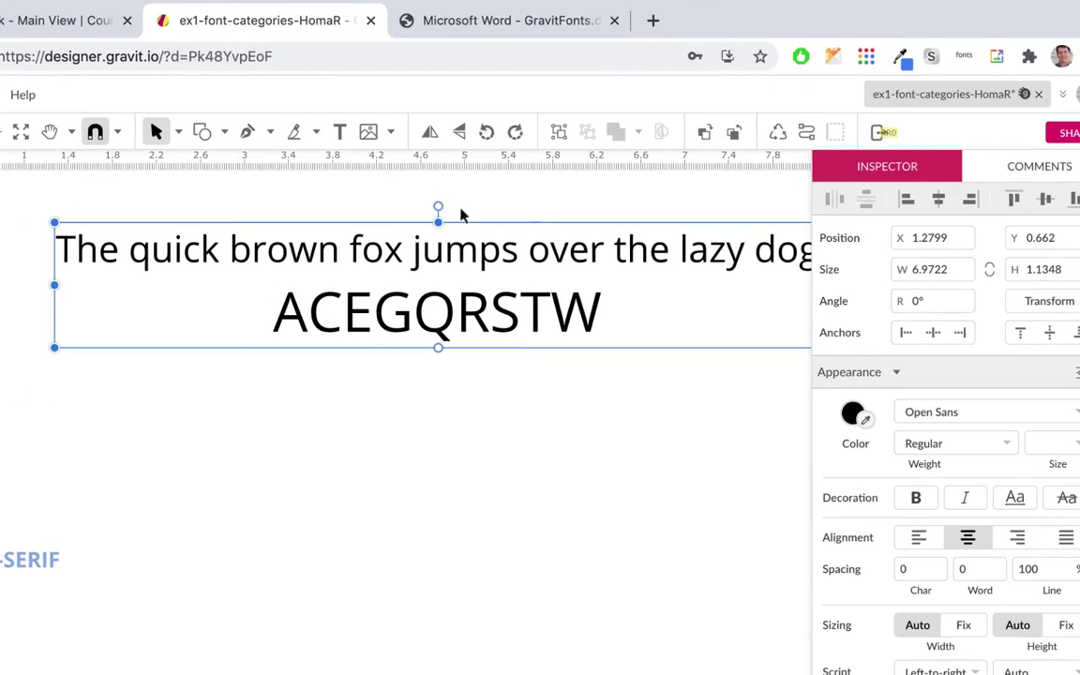
key(Escape)
click(562, 251)
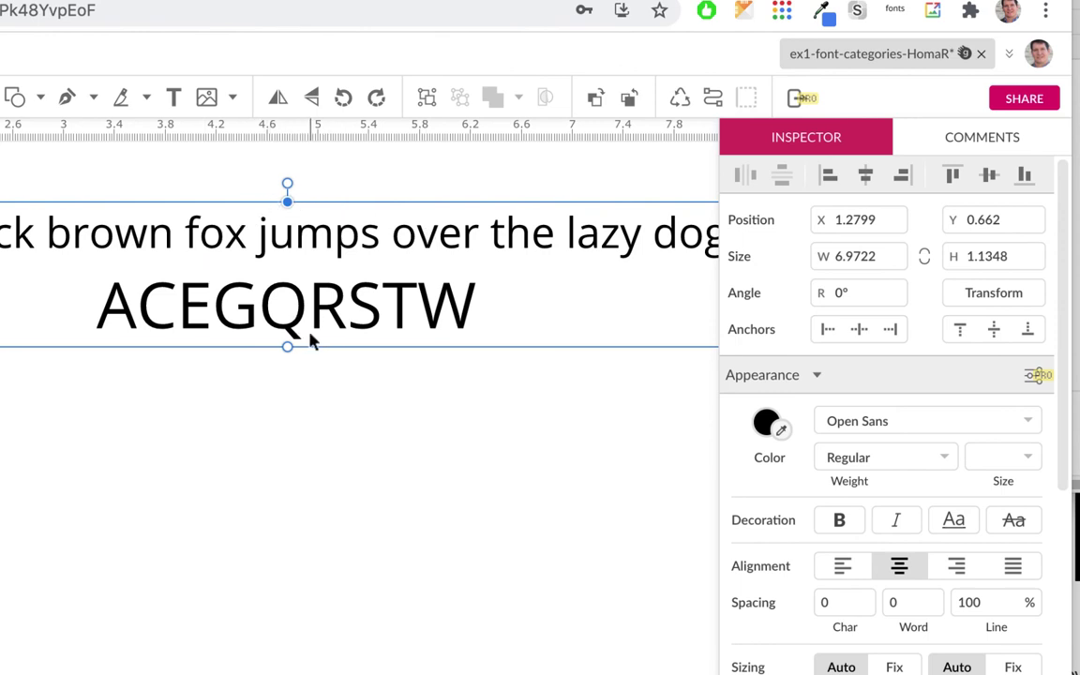
click(1026, 423)
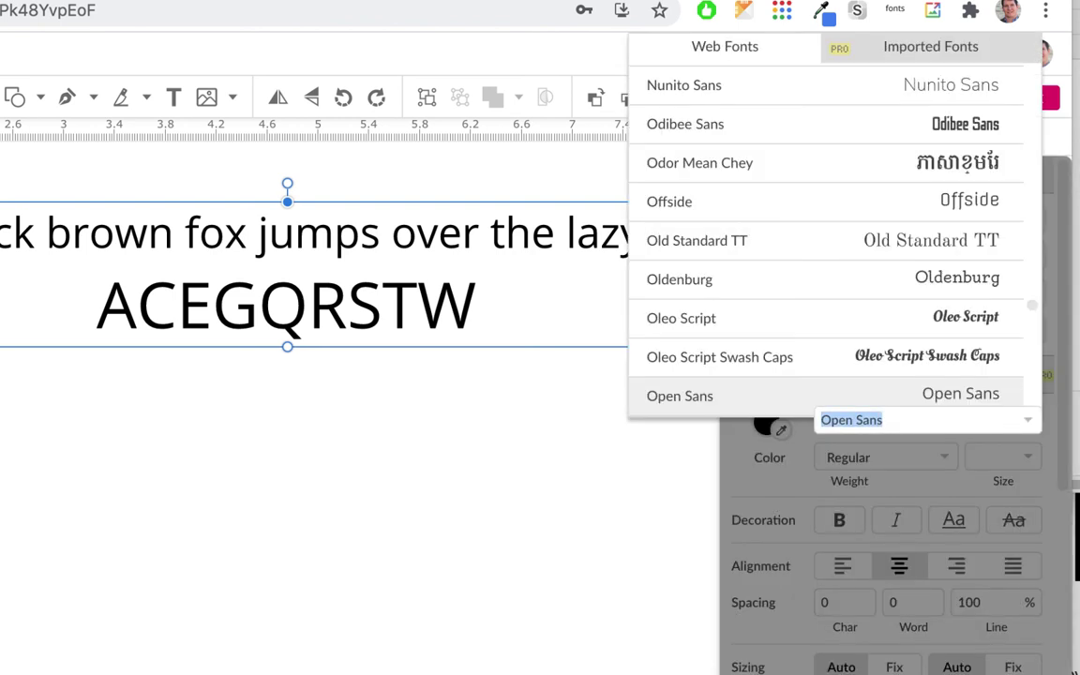
text(cri)
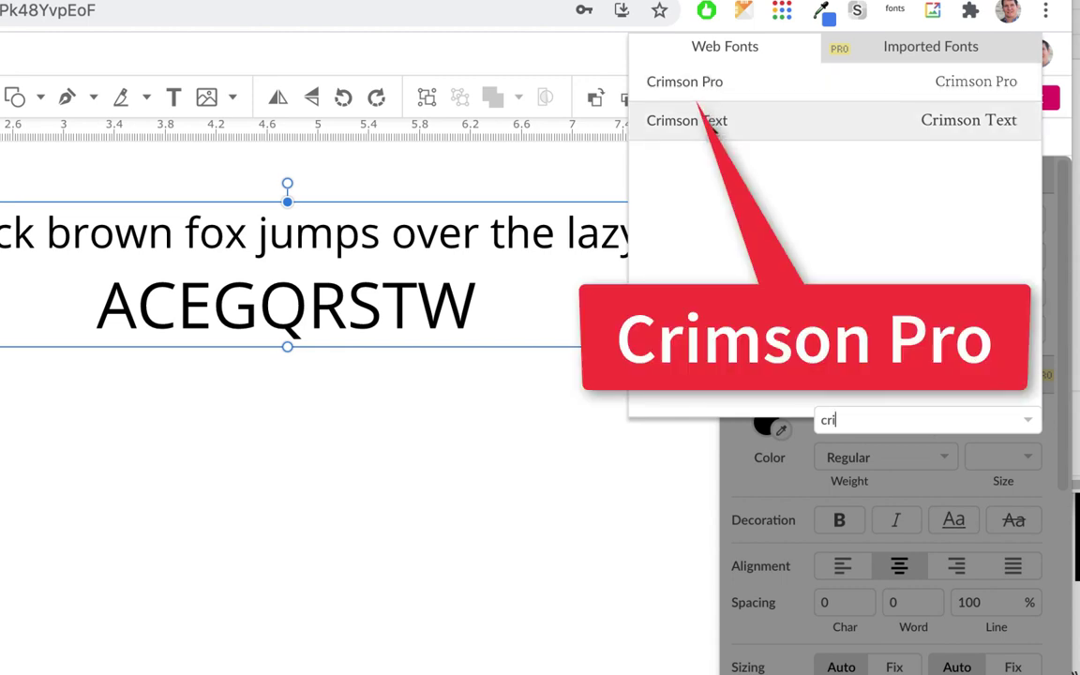
click(723, 85)
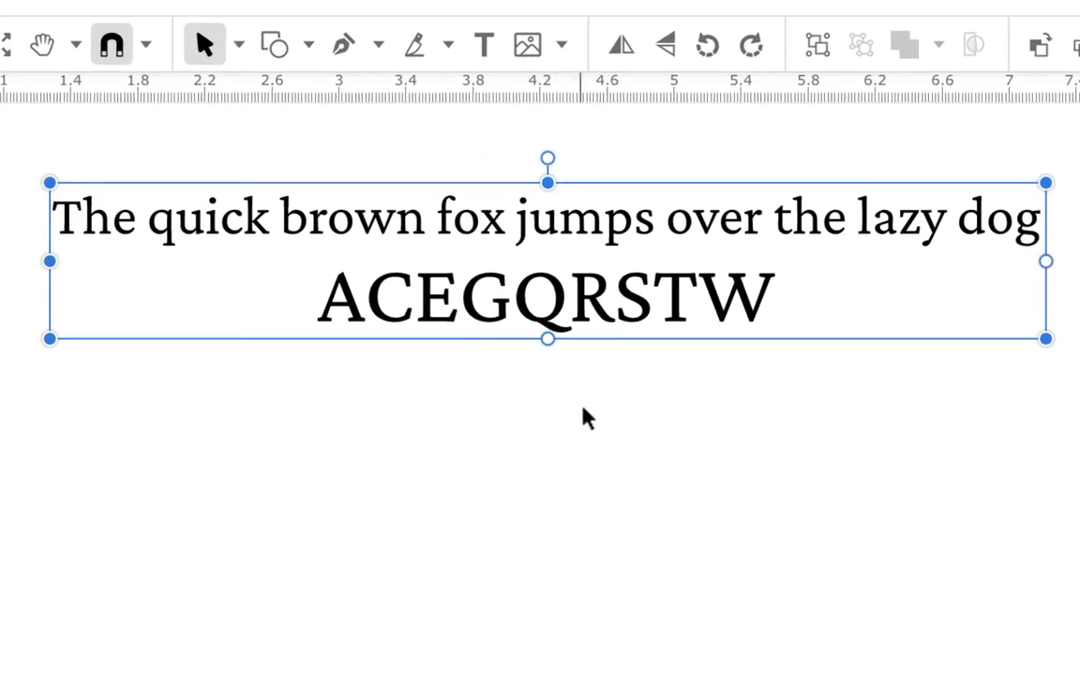
click(610, 409)
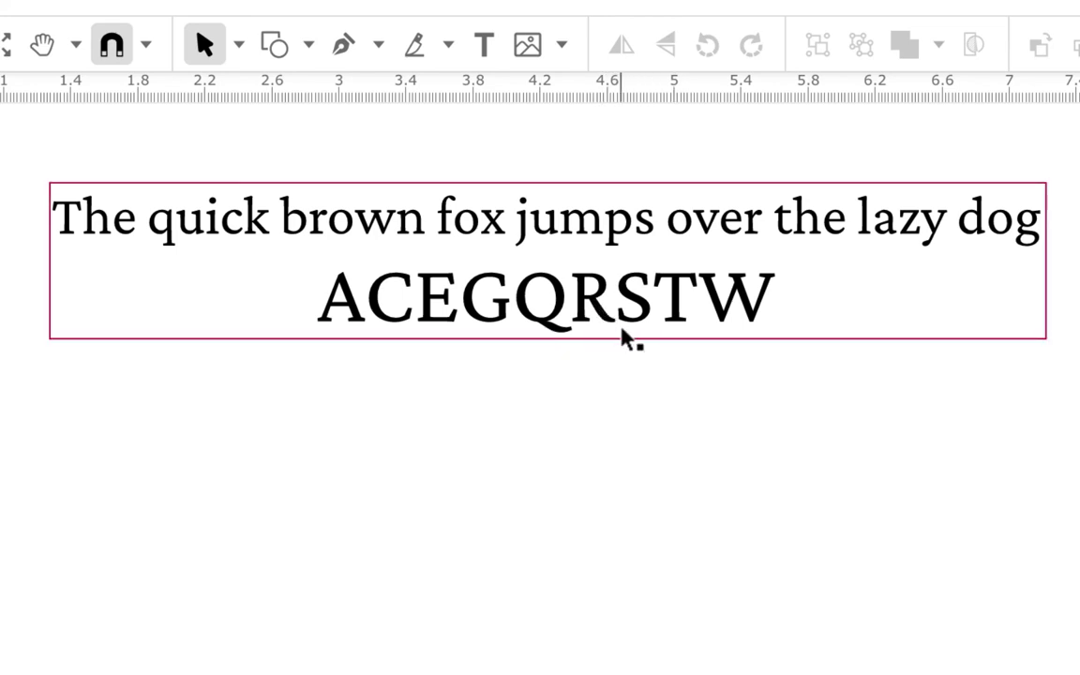
Try duplicating the Crimson Pro sample text and moving the copy down beside the second SERIF label.
scroll(600, 310, up, 2)
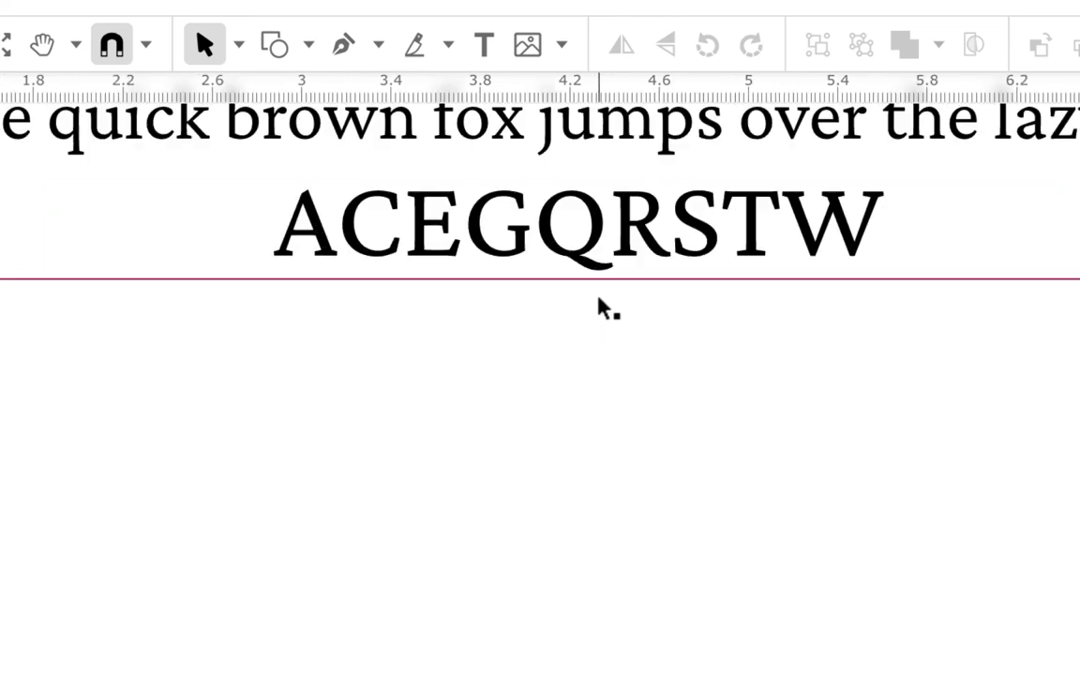
scroll(848, 483, up, 5)
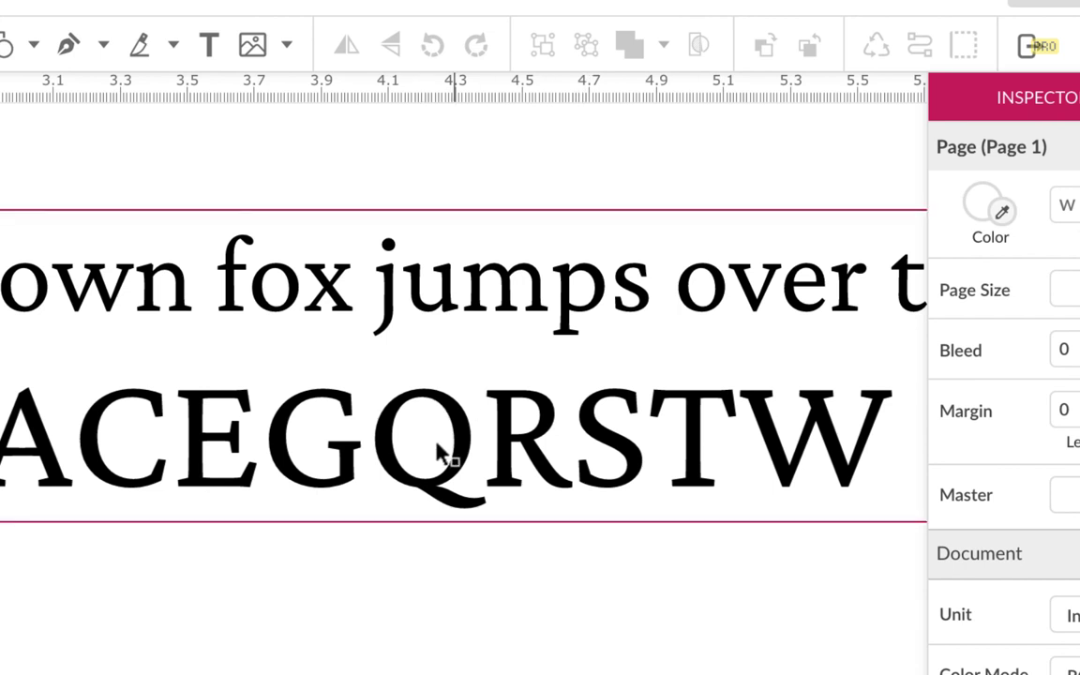
scroll(420, 514, down, 2)
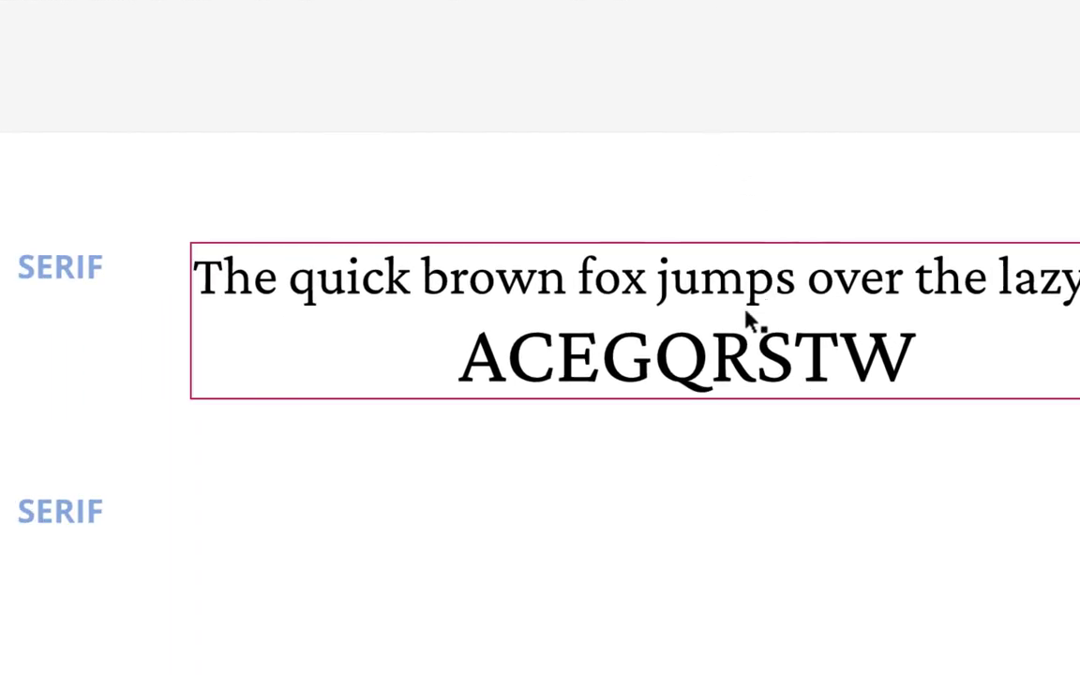
click(784, 293)
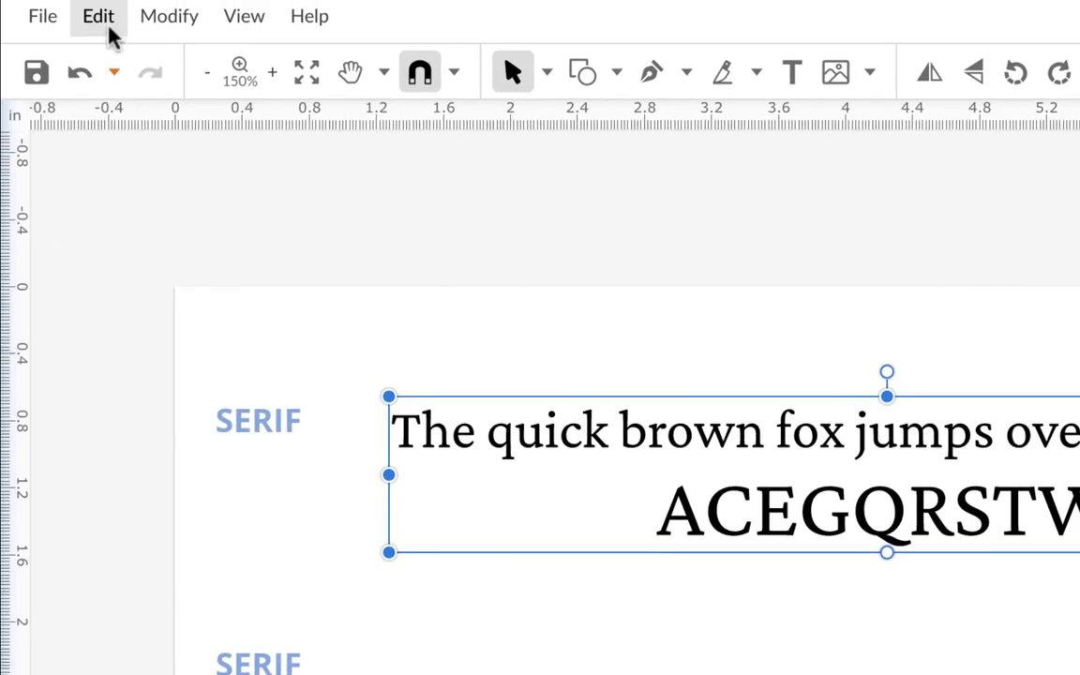
click(104, 16)
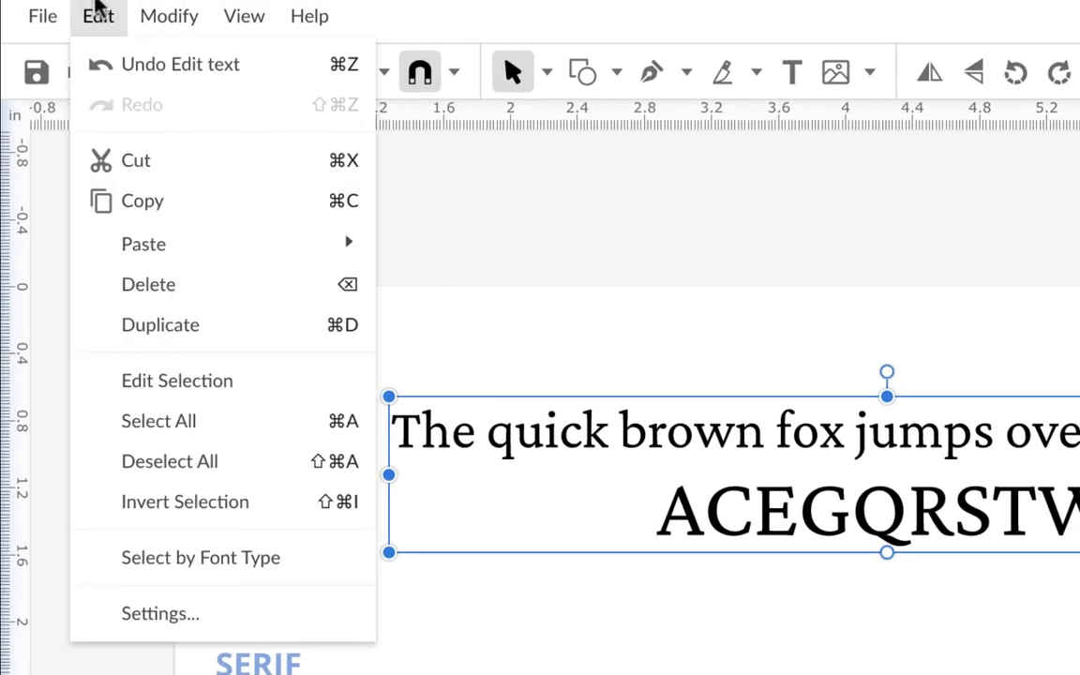
click(153, 328)
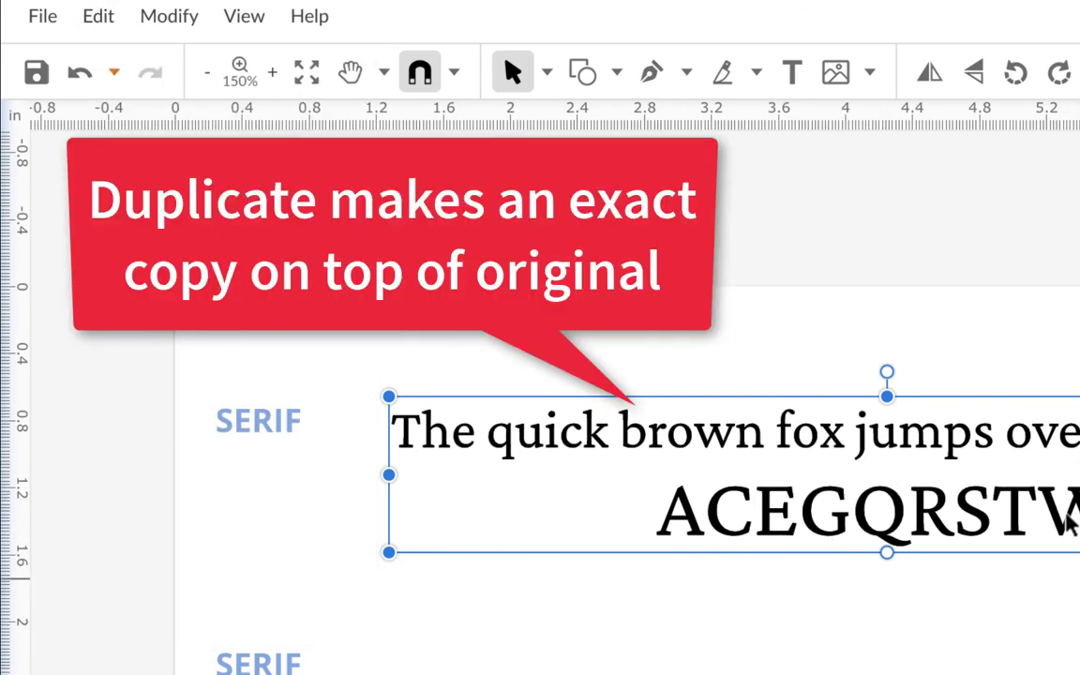
drag(1069, 525, 1046, 629)
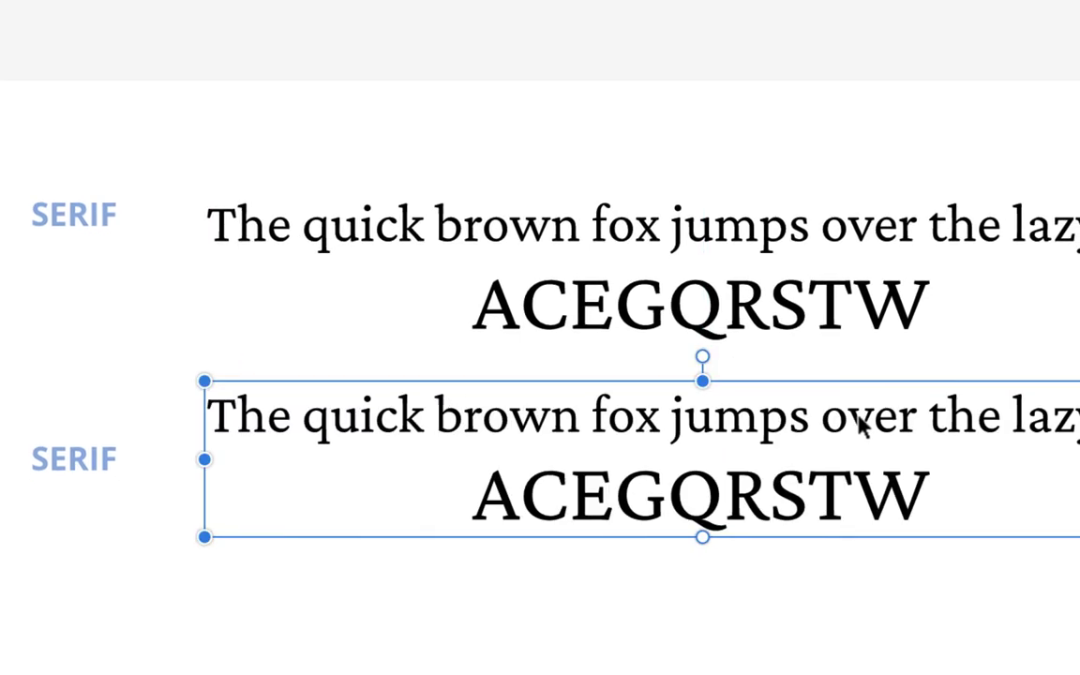
key(Delete)
Duplicate the first sample text once more, move the copy below the original, and undo the duplication.
click(861, 242)
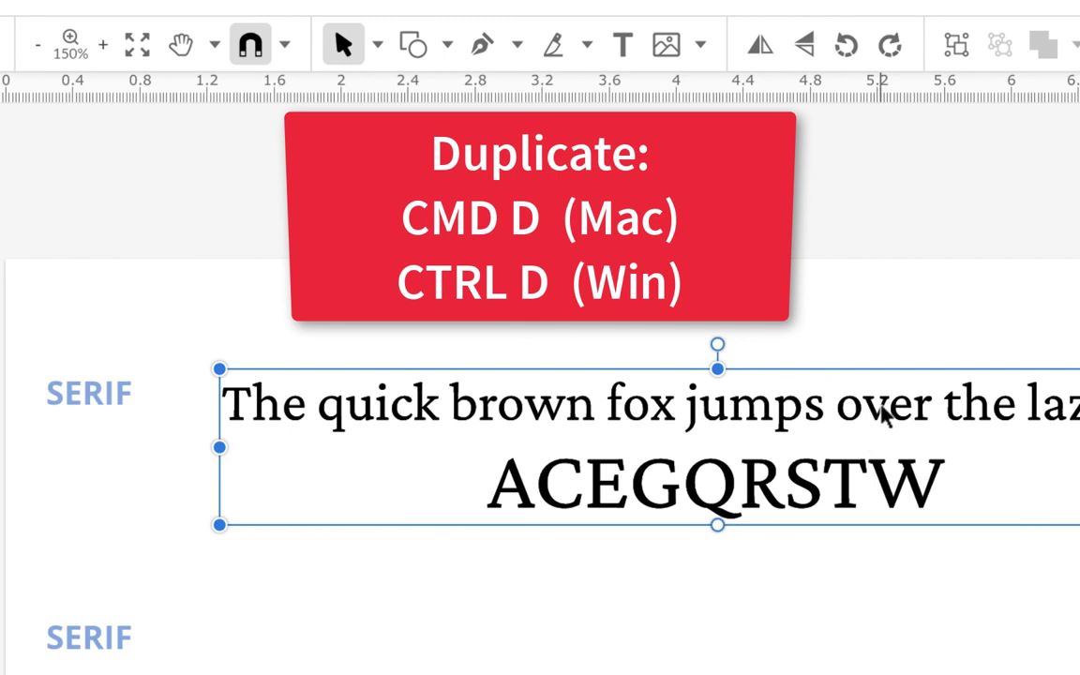
key(ctrl+d)
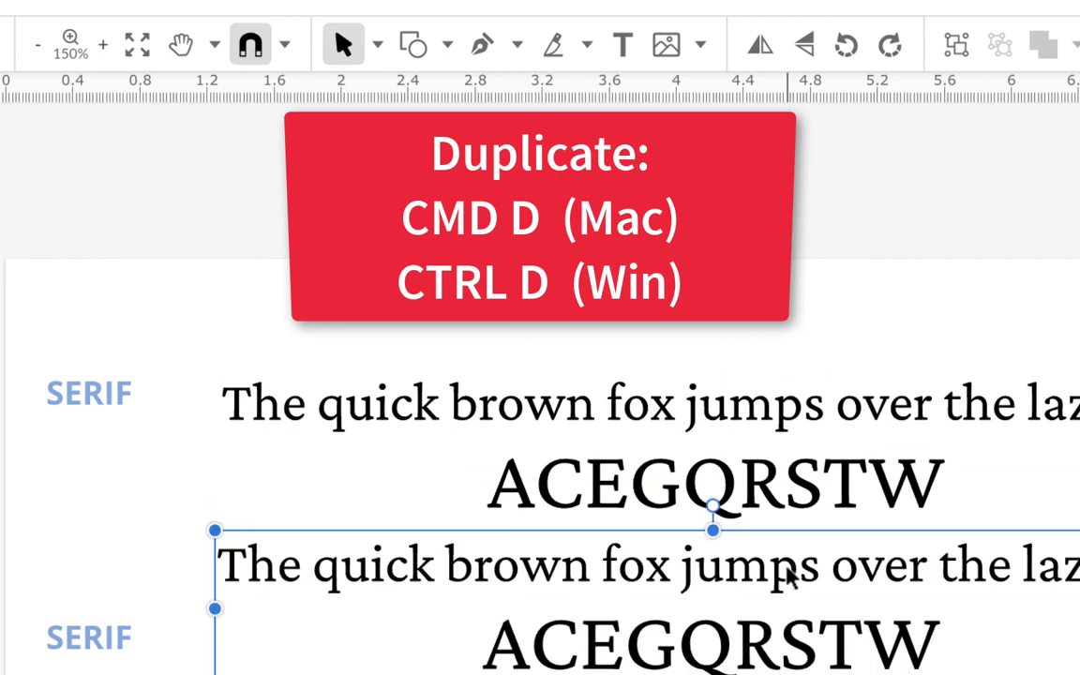
key(ctrl+z)
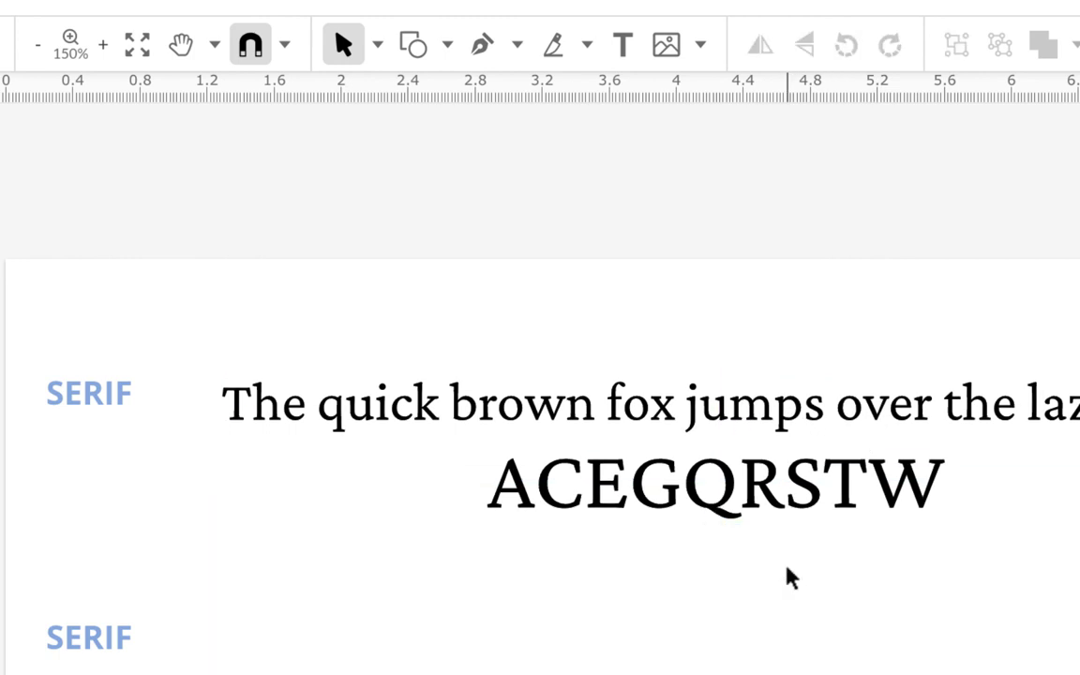
Copy the Crimson Pro sample text beside the second SERIF label, left-aligned with the original at about X 1.28, Y 2.07 inches.
click(736, 408)
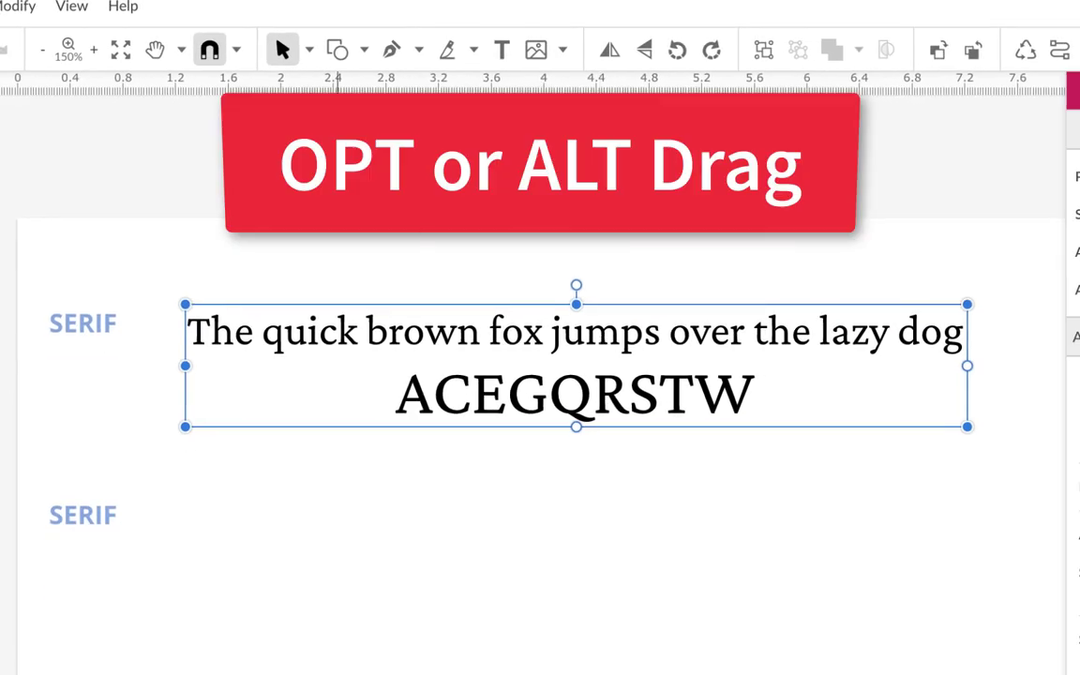
drag(600, 330, 604, 338)
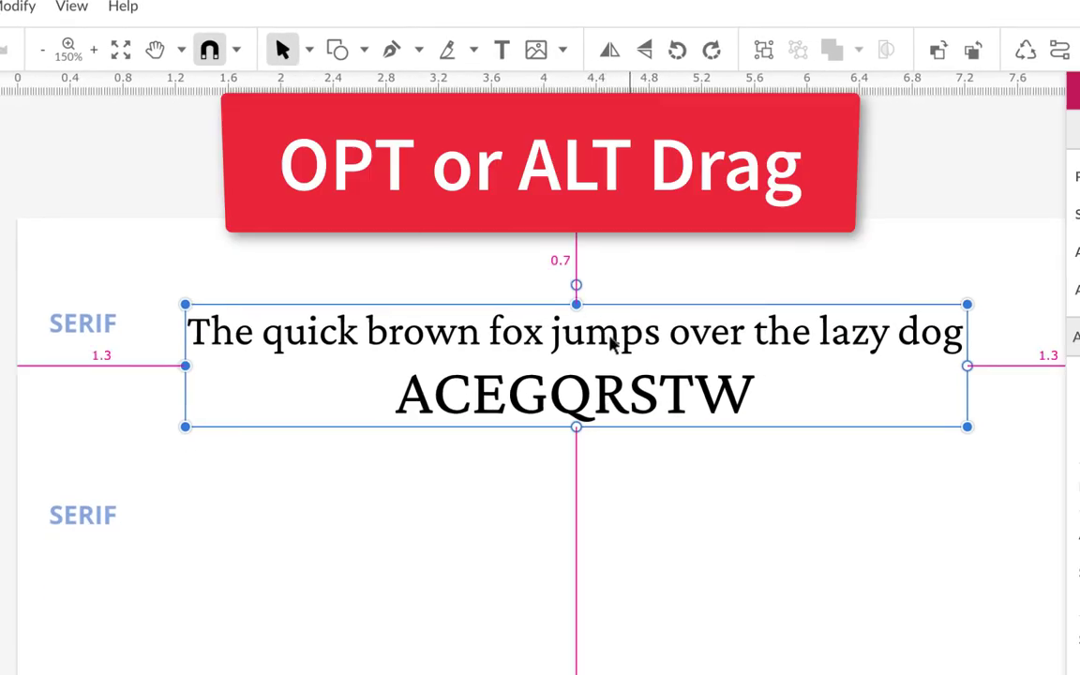
drag(651, 338, 656, 513)
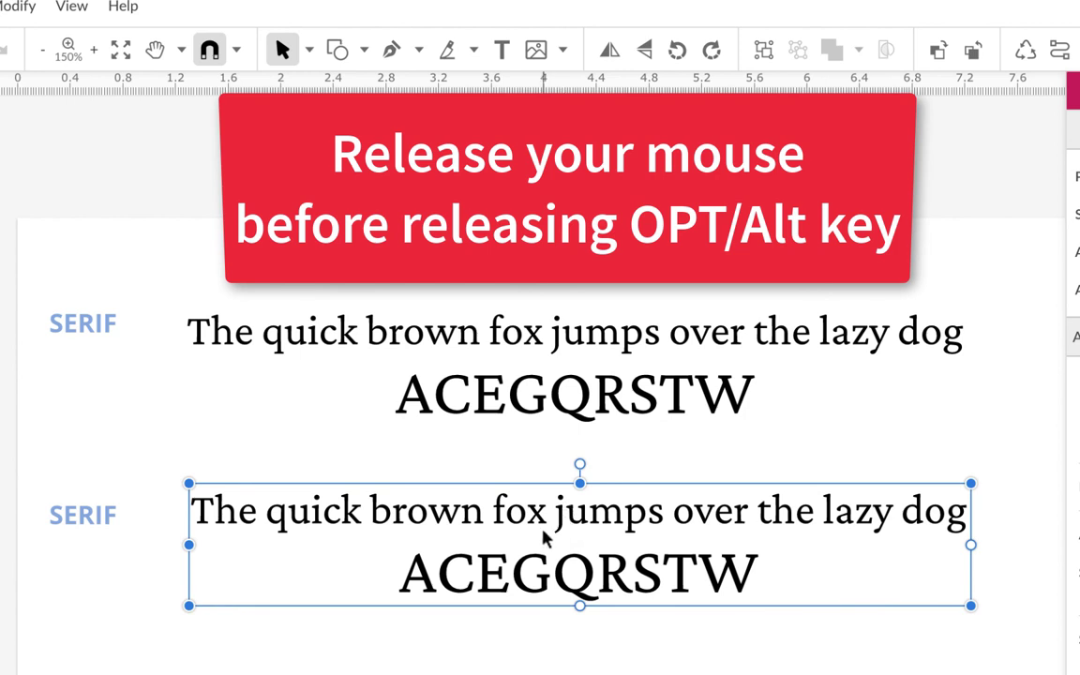
mouse_move(725, 513)
mouse_down()
mouse_move(706, 516)
mouse_move(710, 528)
mouse_move(723, 518)
mouse_move(711, 515)
mouse_move(714, 533)
mouse_up()
drag(284, 530, 248, 530)
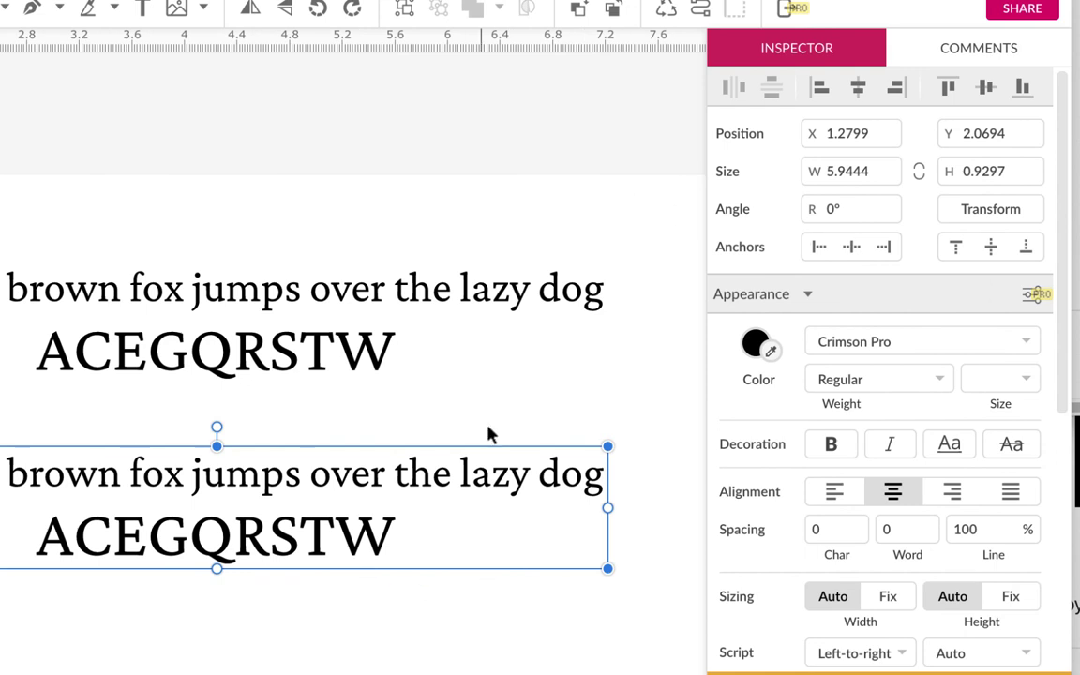
Set the font of the second SERIF sample text to EB Garamond and deselect it.
click(1026, 340)
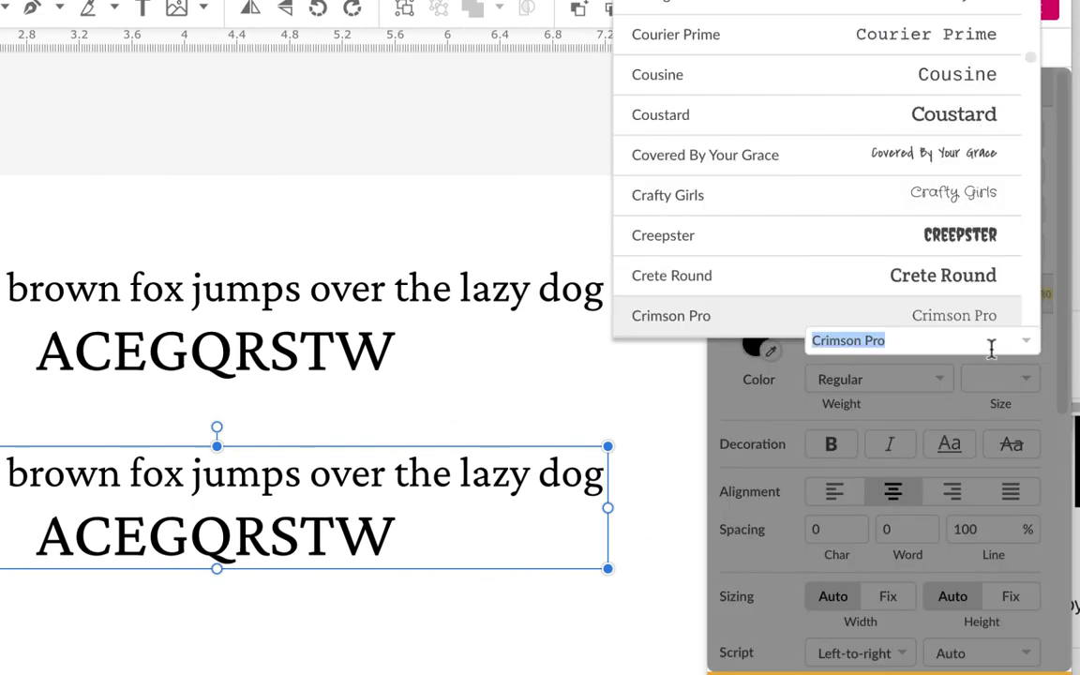
text(eb)
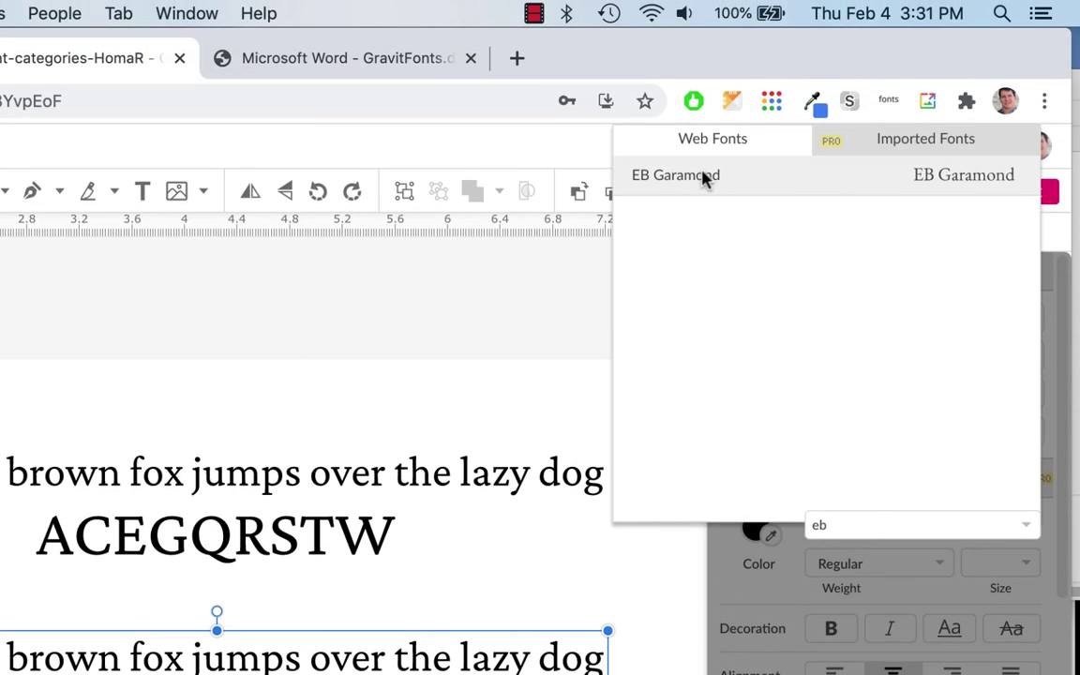
click(705, 178)
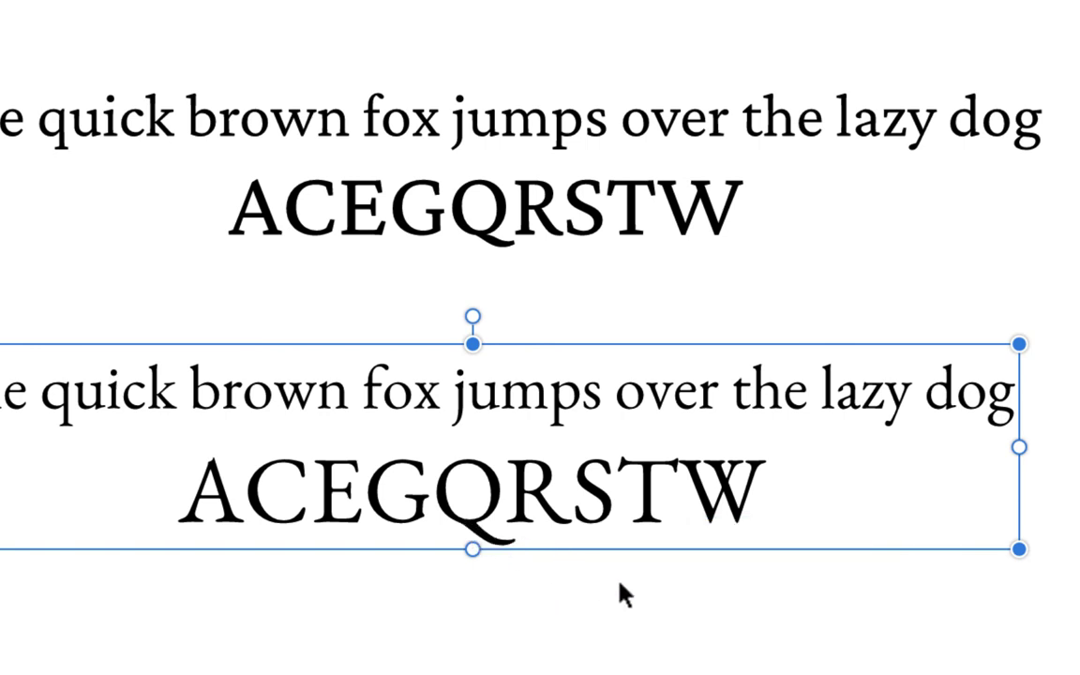
key(Escape)
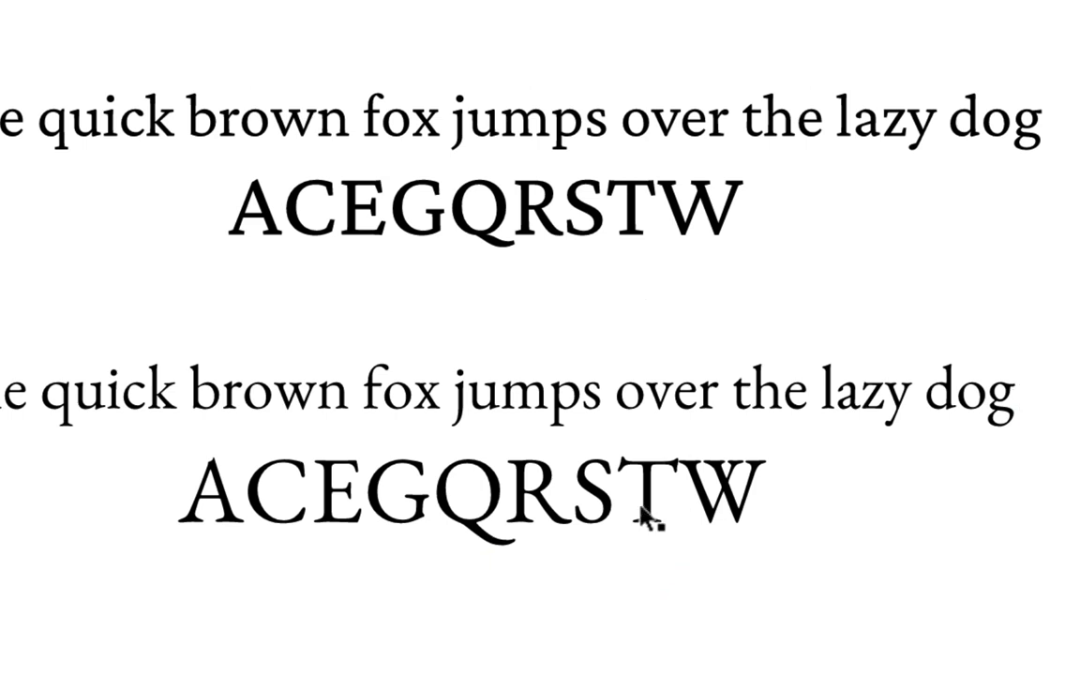
scroll(681, 200, down, 3)
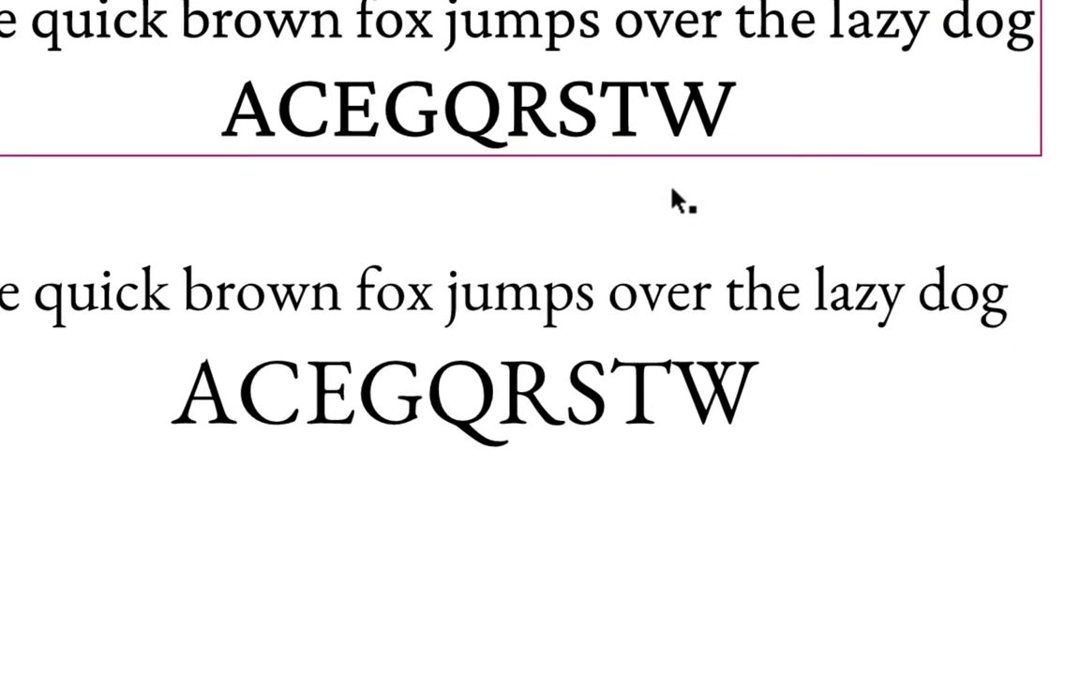
Examine the weights available for the Crimson Pro and EB Garamond sample texts without changing either one.
scroll(682, 200, down, 6)
scroll(681, 200, up, 5)
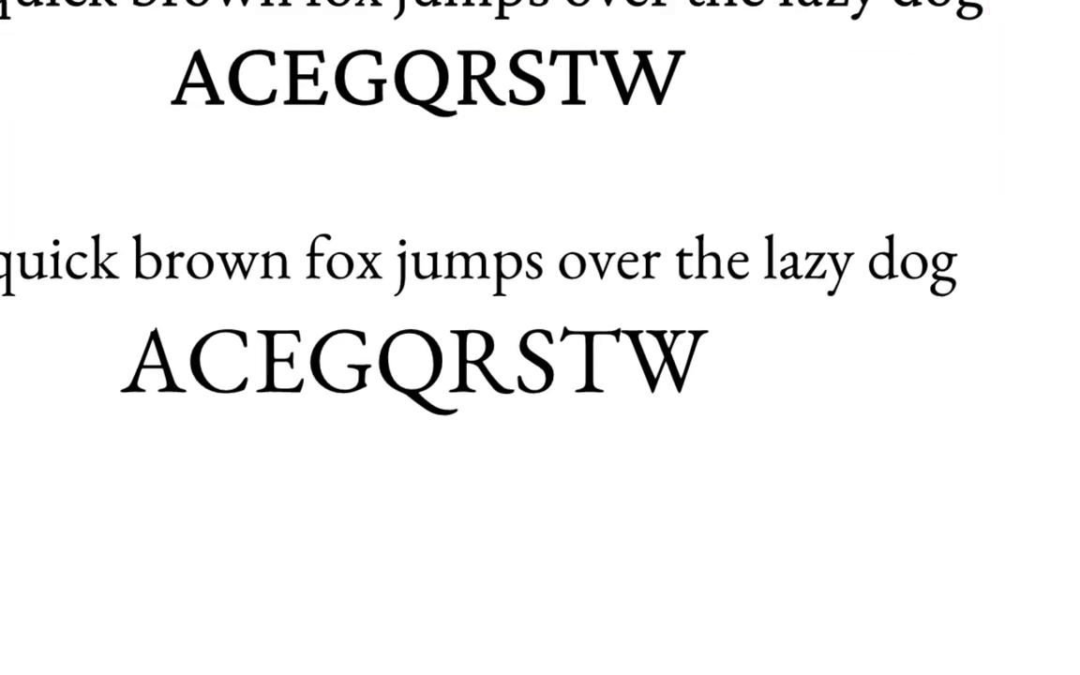
click(689, 11)
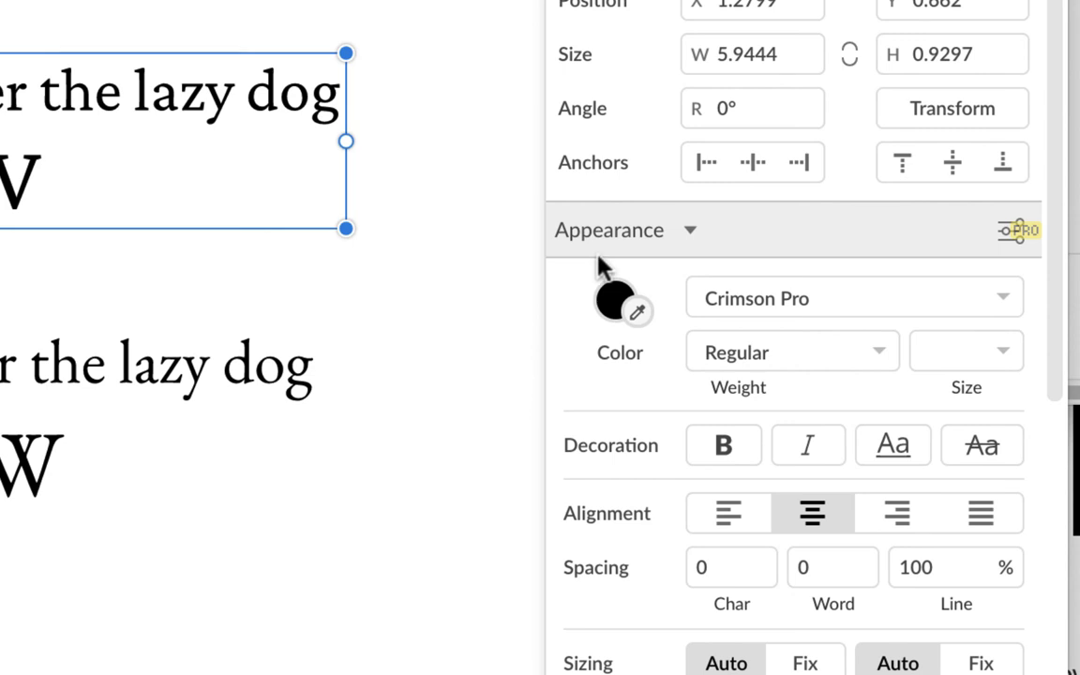
click(879, 355)
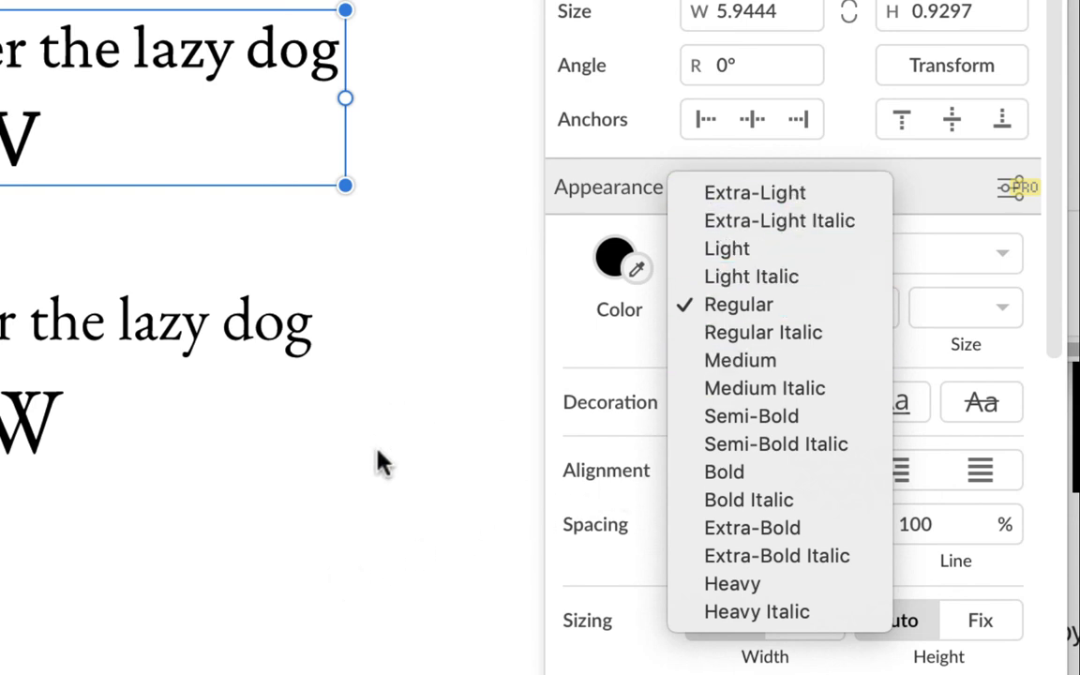
click(340, 534)
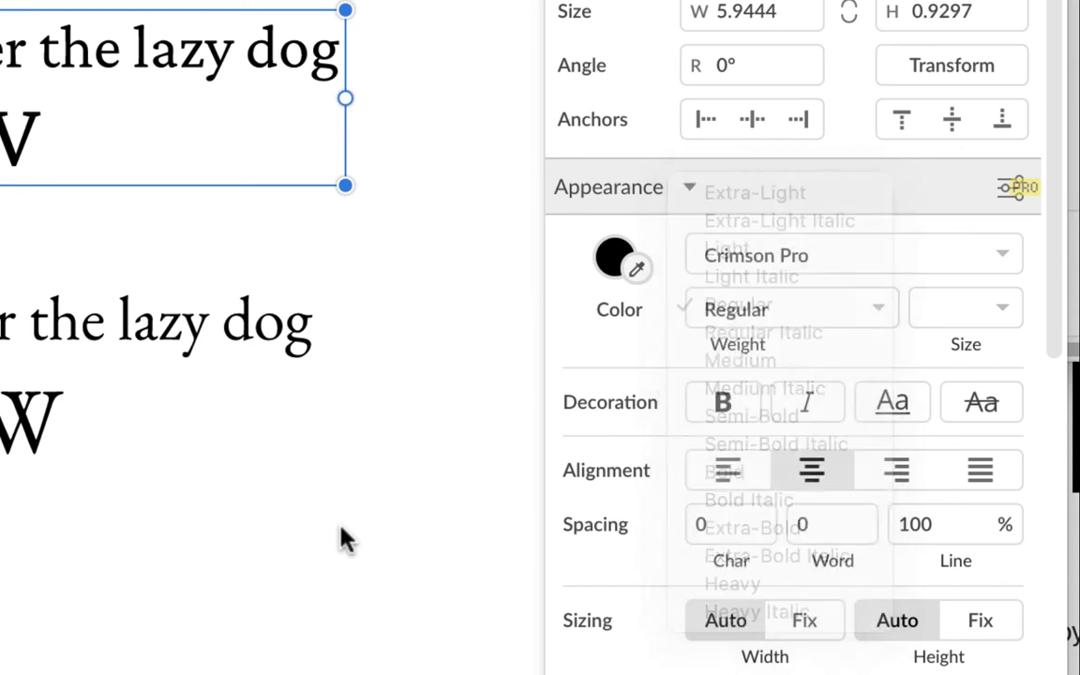
click(138, 615)
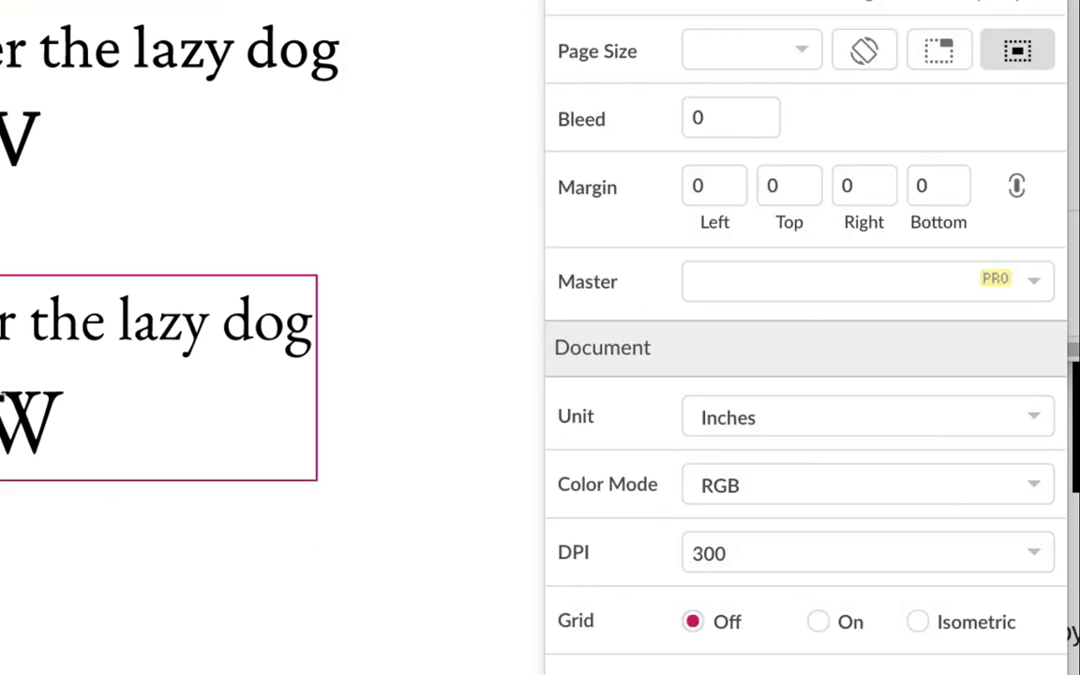
click(14, 311)
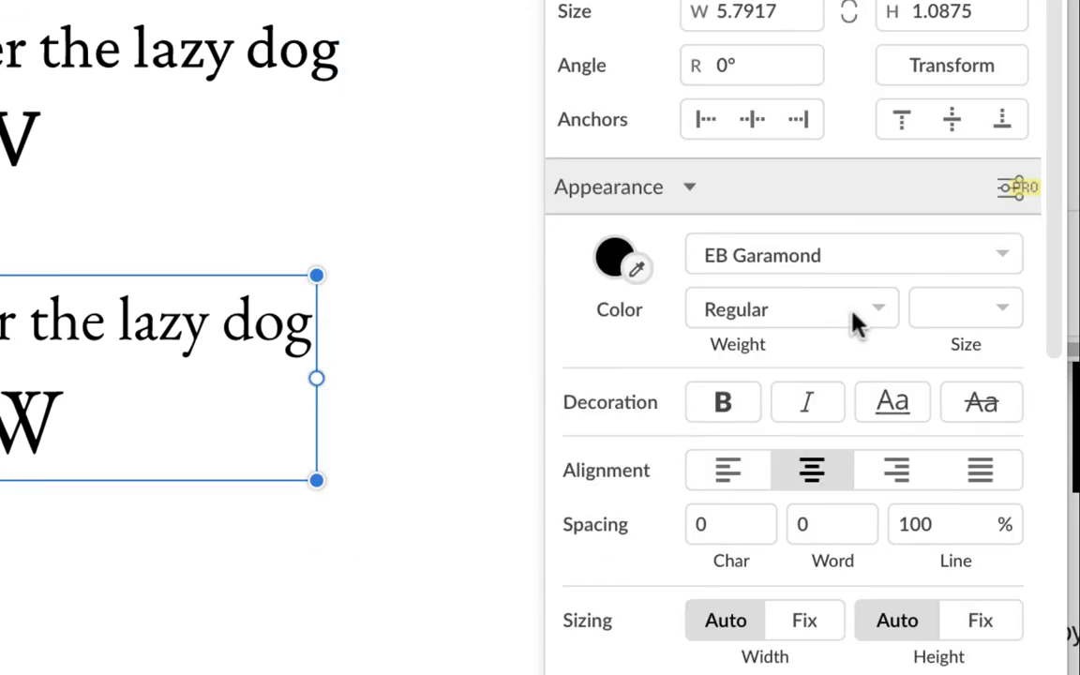
click(887, 314)
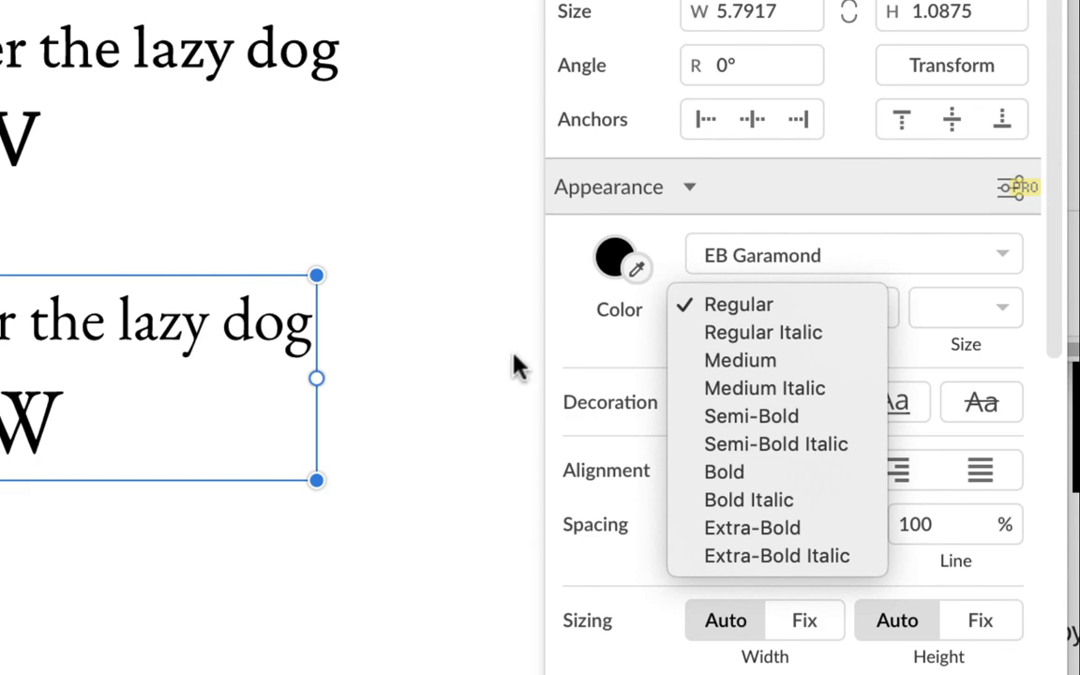
click(112, 380)
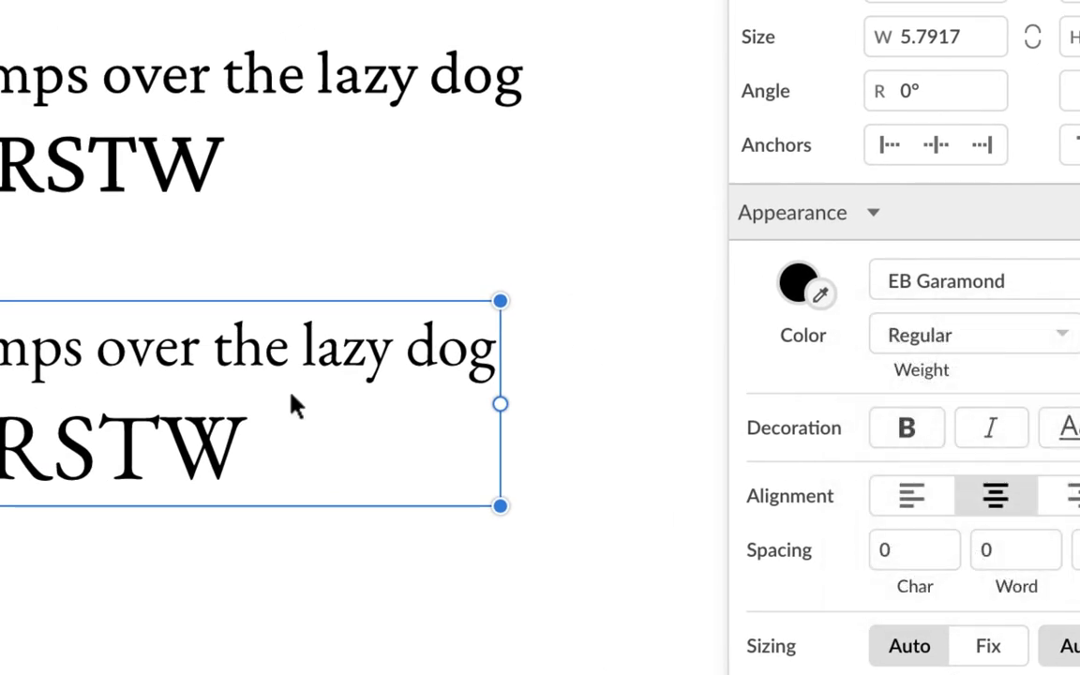
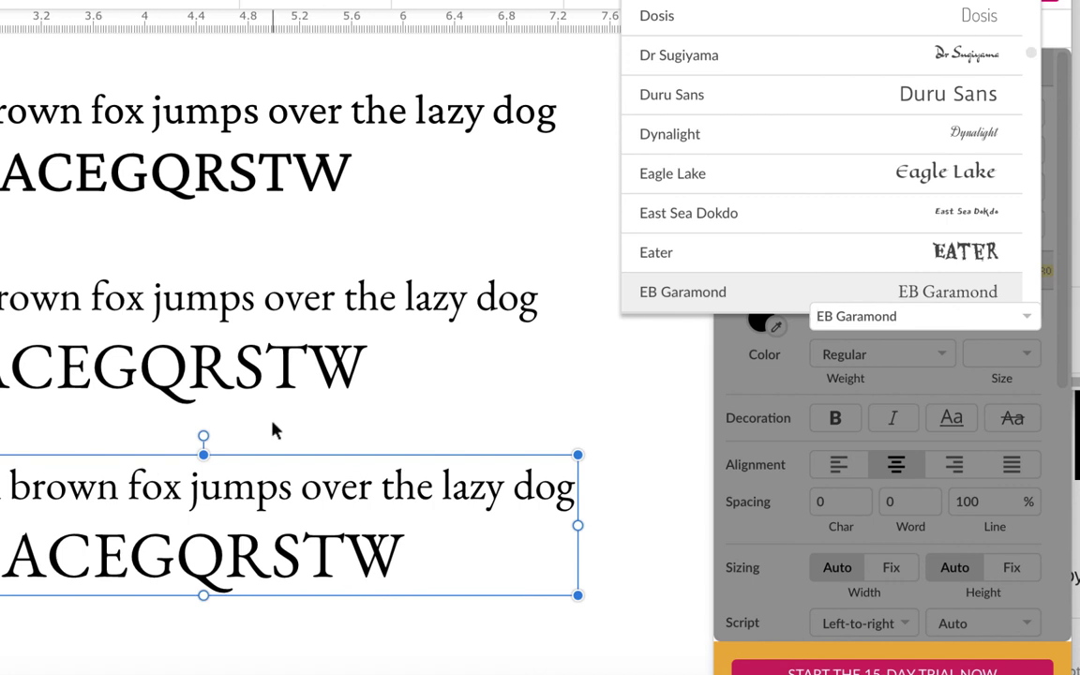
Set the font of the sample text beside the first SANS-SERIF label to Archivo.
click(909, 316)
text(arch)
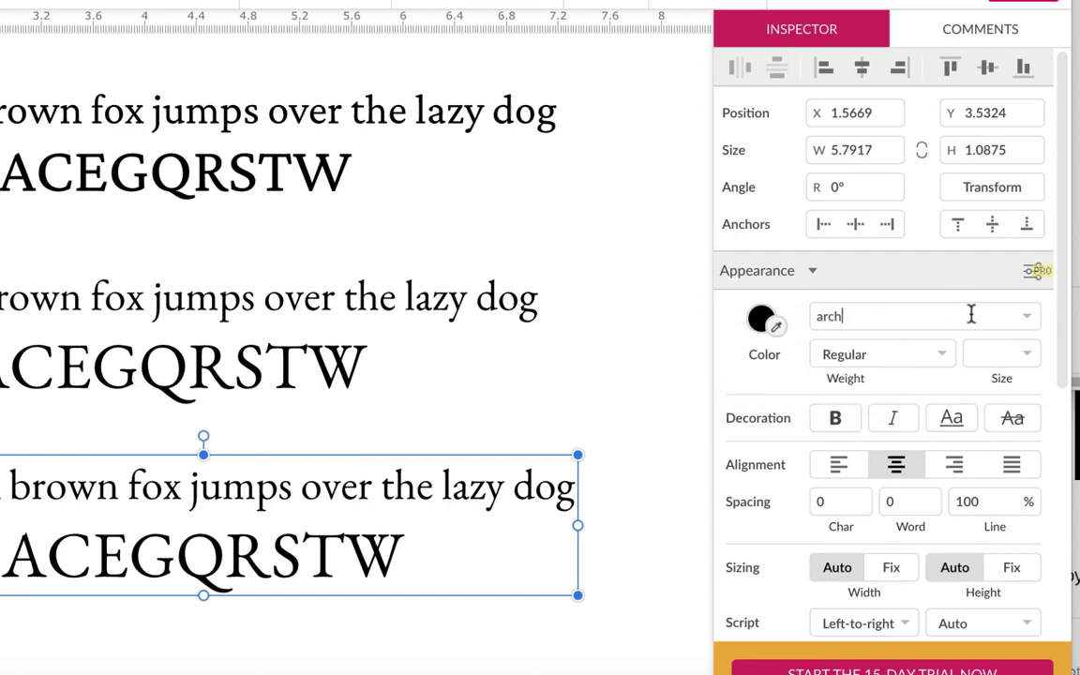
click(1031, 318)
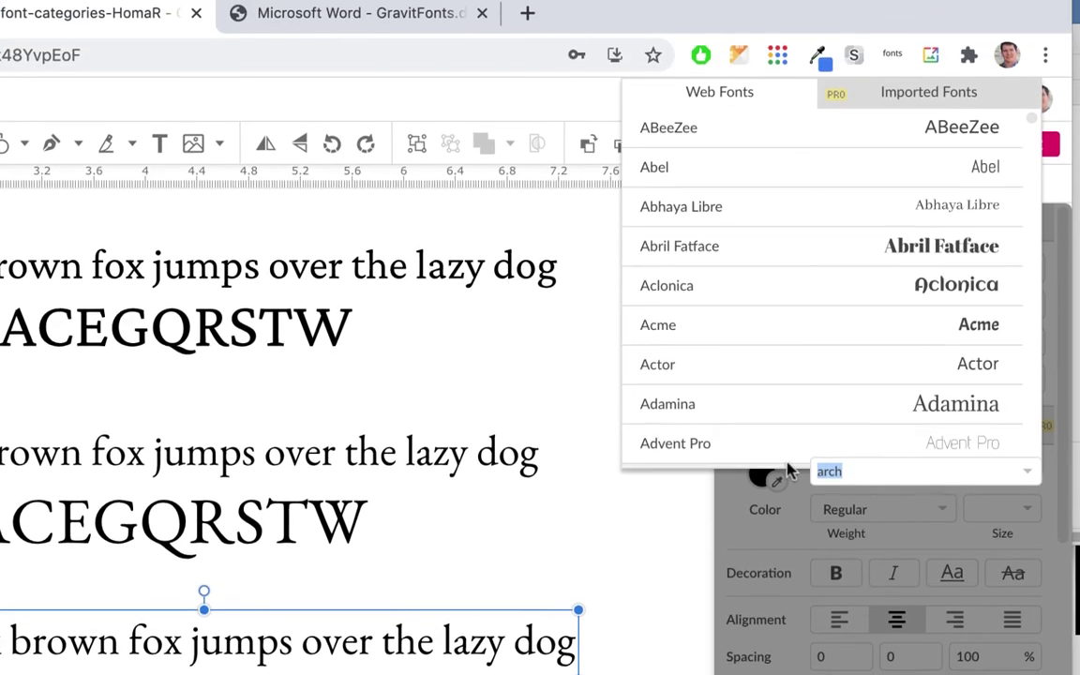
text(arch)
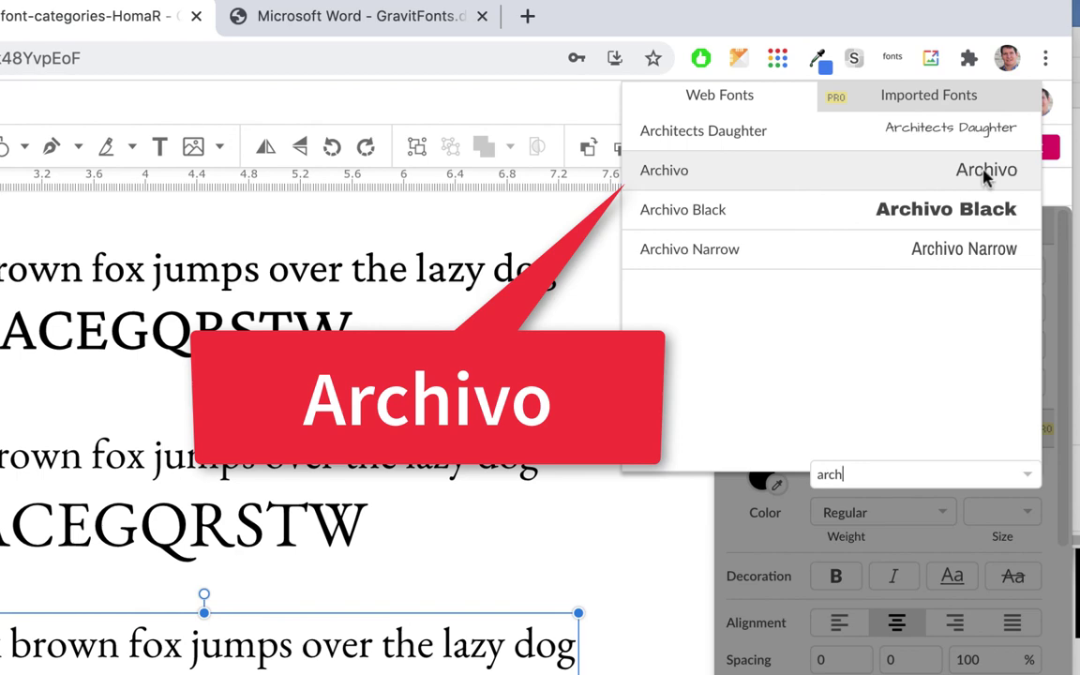
click(924, 174)
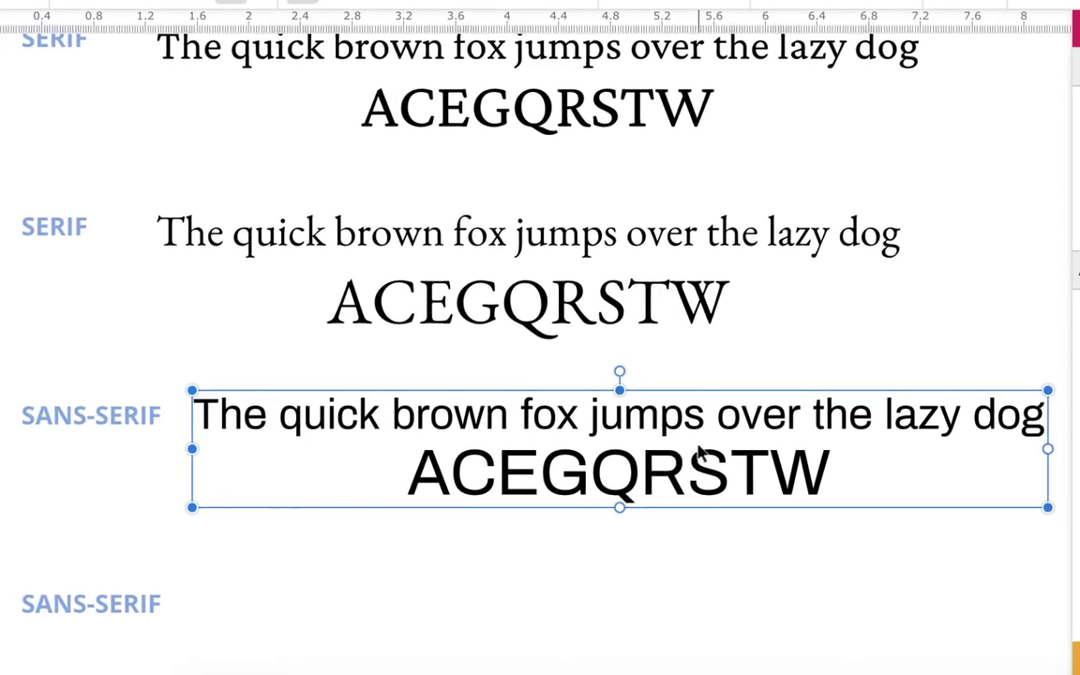
Shift the EB Garamond and Crimson Pro sample texts right so their right edges roughly line up near the Archivo sample's right edge.
drag(579, 234, 672, 237)
drag(621, 121, 662, 117)
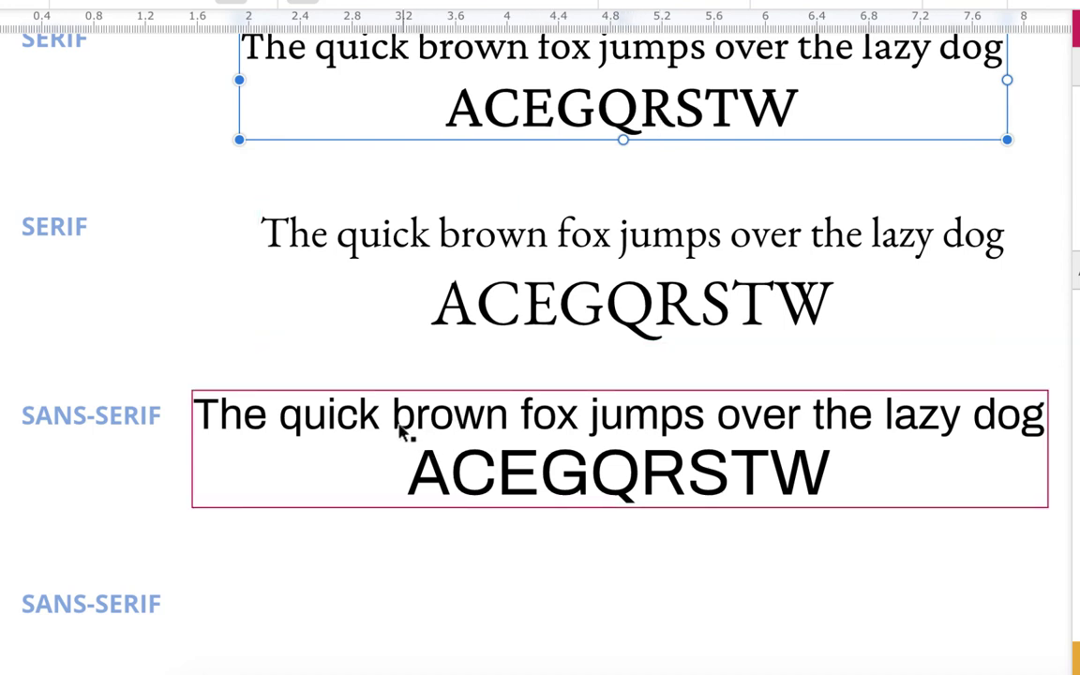
Copy the Archivo sample text straight down beside the second SANS-SERIF label, at about X 1.57, Y 5.10 inches.
scroll(421, 465, down, 2)
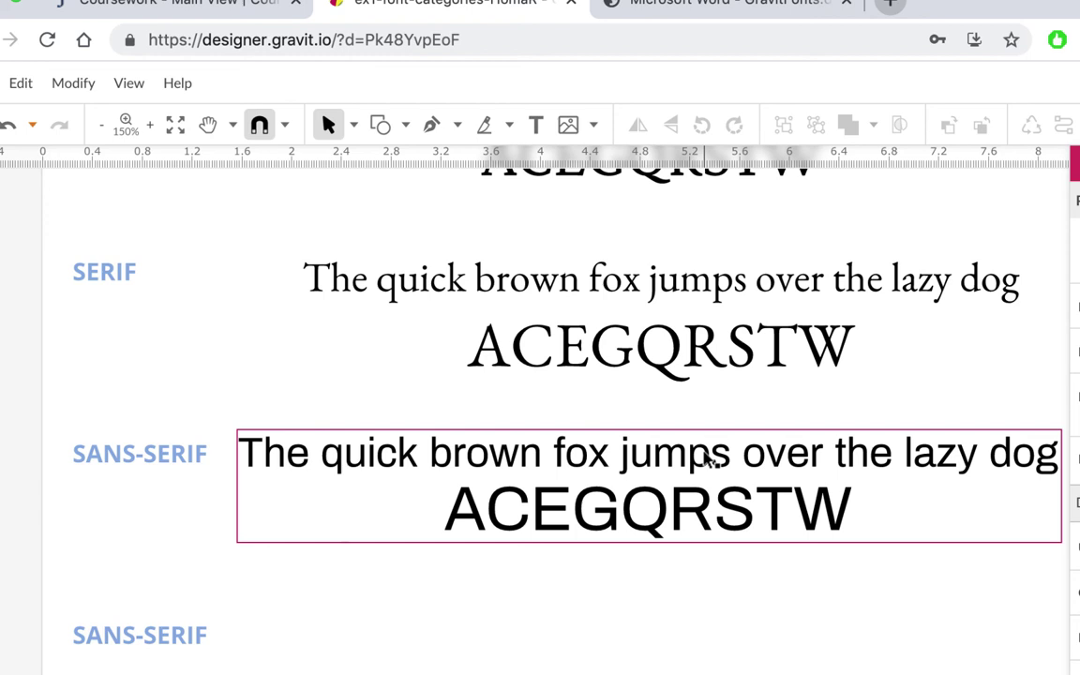
click(787, 507)
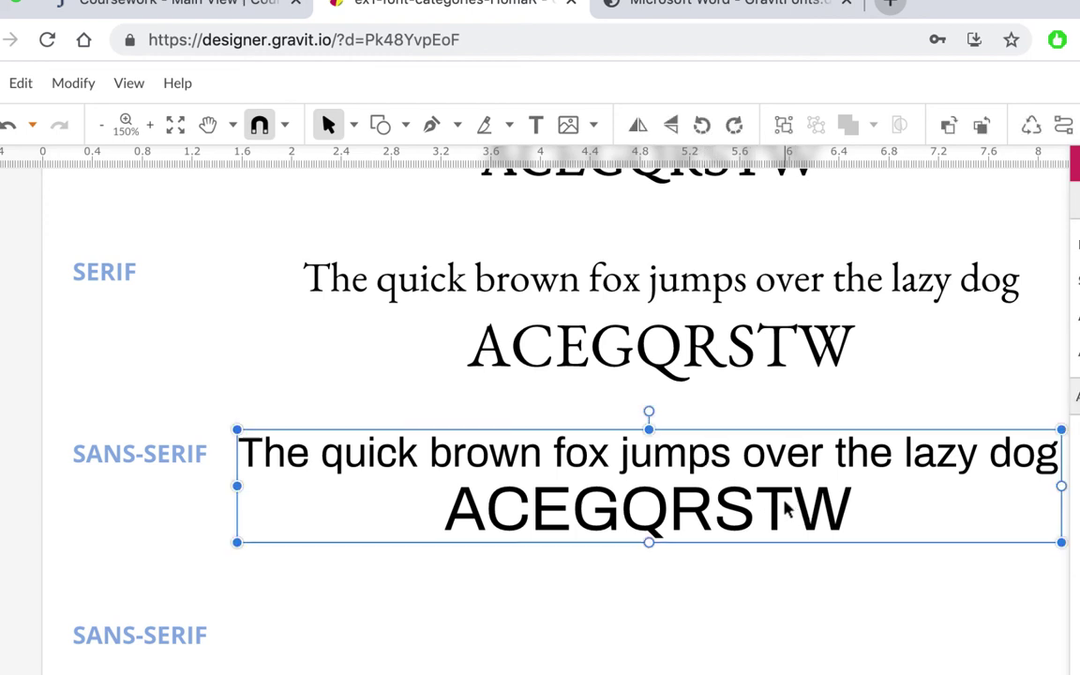
scroll(721, 521, down, 2)
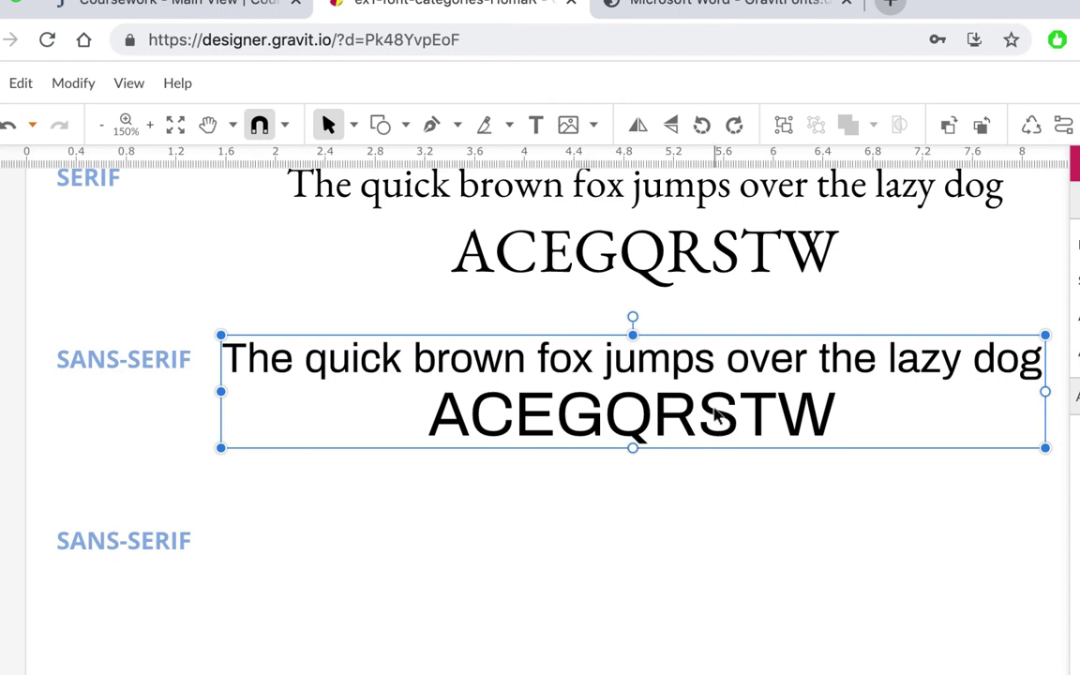
drag(717, 417, 711, 603)
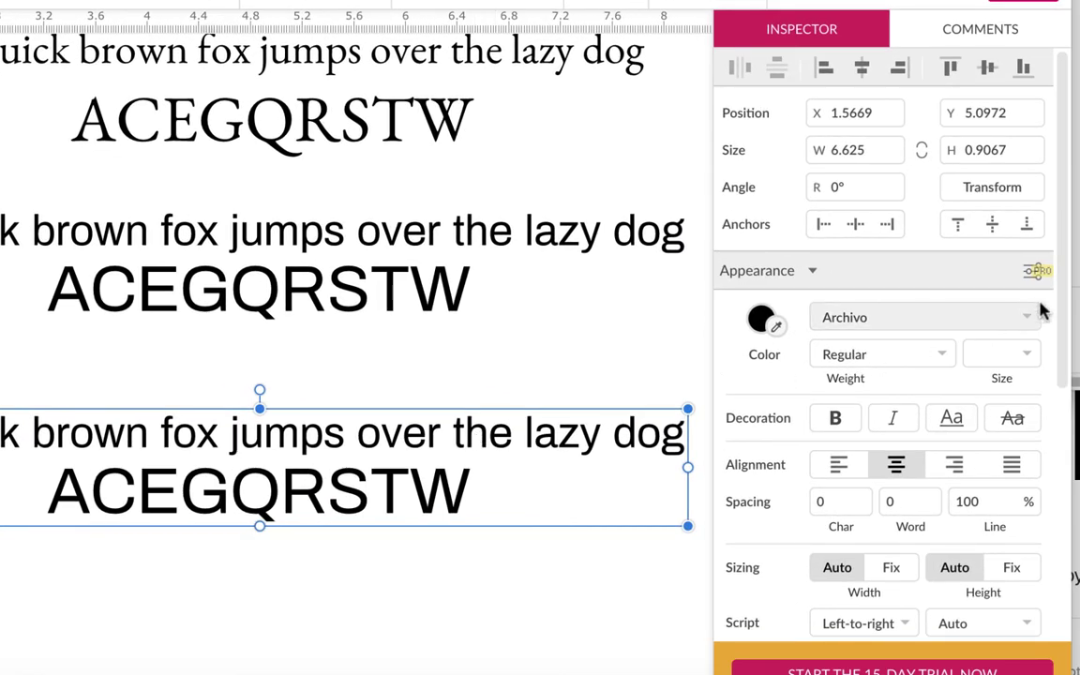
Set the font of the second SANS-SERIF sample text to Libre Franklin and deselect it.
click(1028, 319)
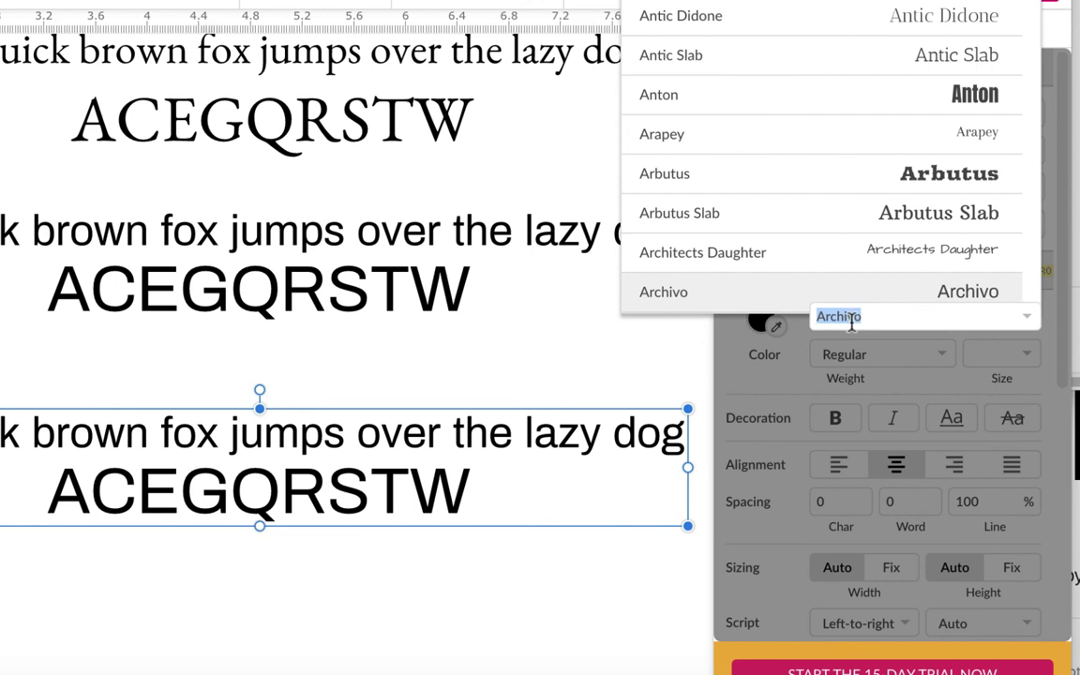
text(libre)
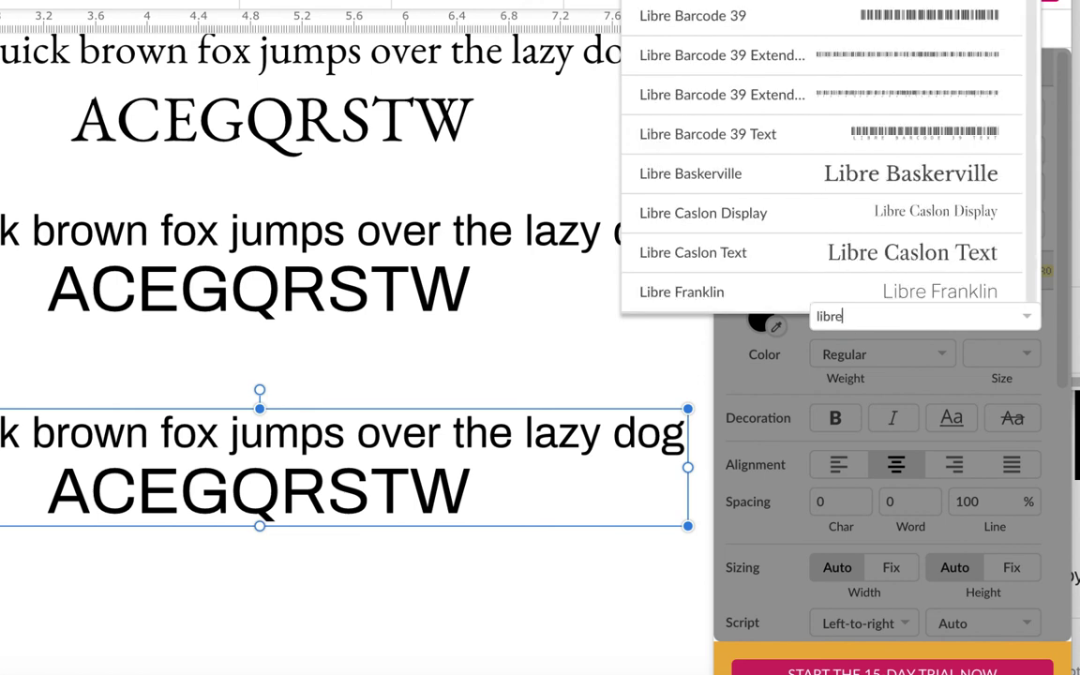
click(685, 292)
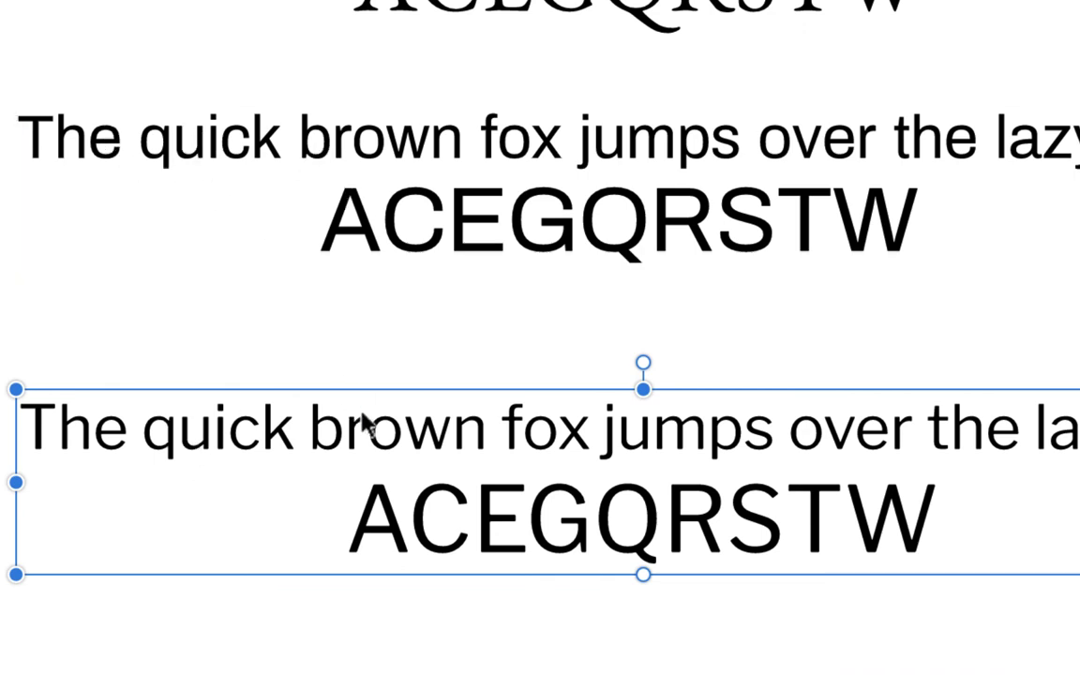
click(755, 663)
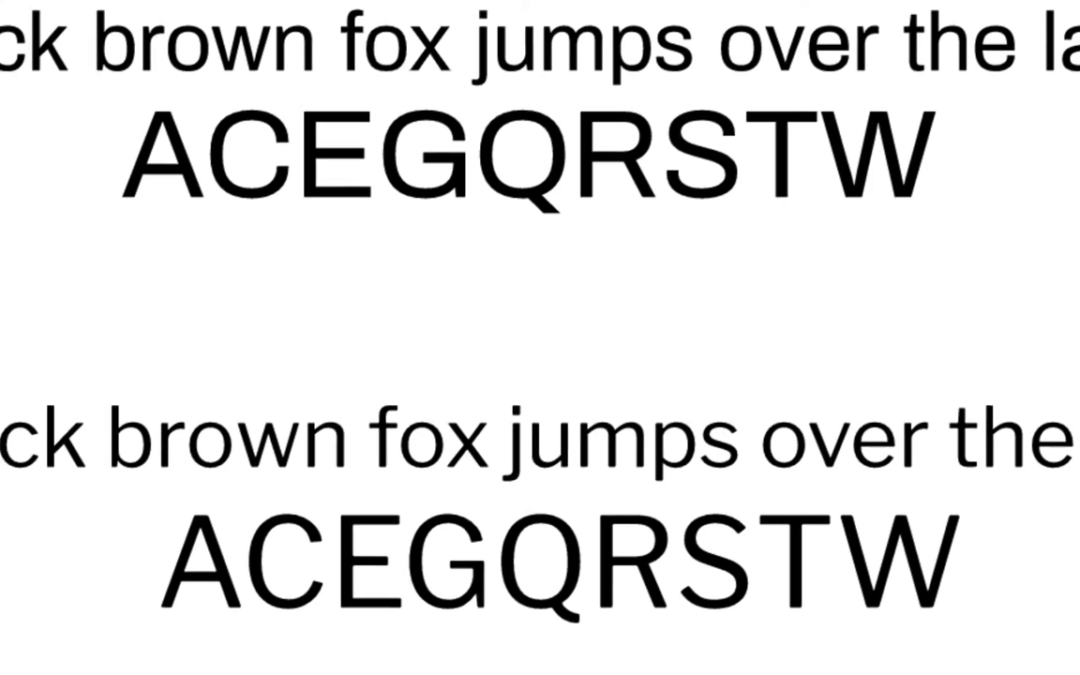
Copy the Libre Franklin sample text beside the SLAB-SERIF label, at about X 1.47, Y 6.46 inches, and set the copy's font to Zilla Slab.
click(574, 535)
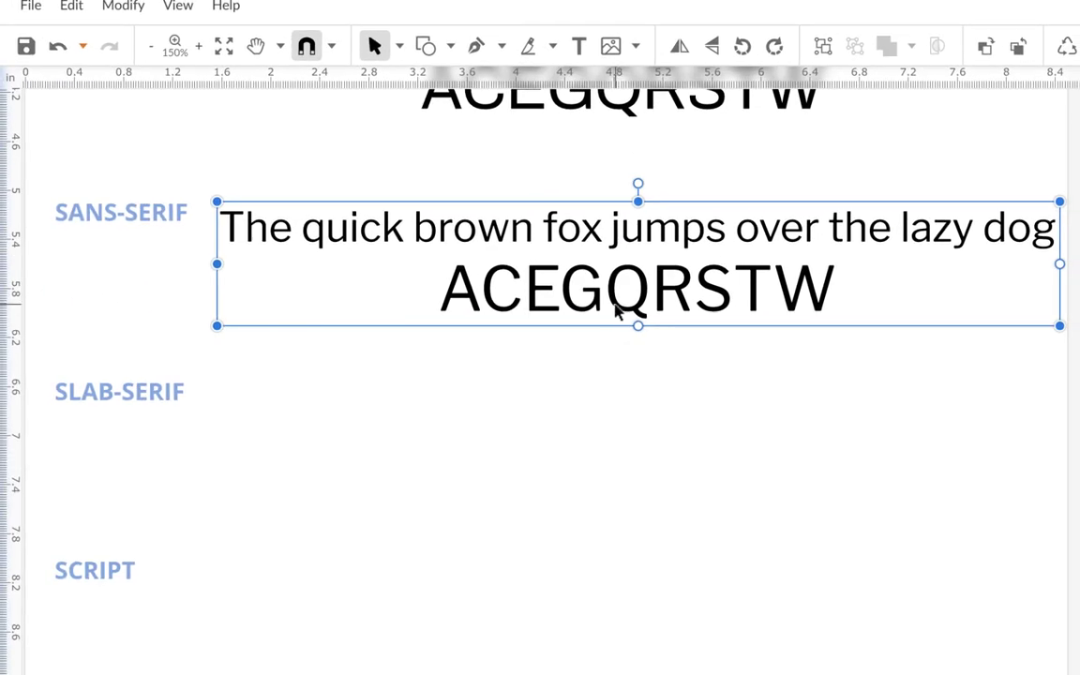
drag(616, 313, 603, 477)
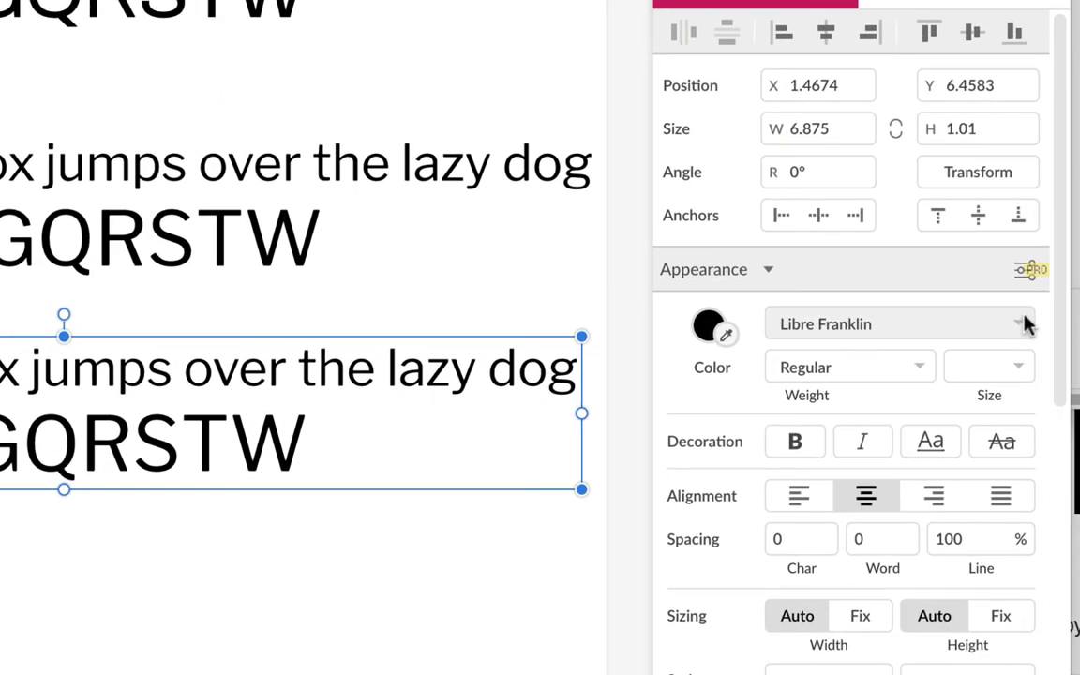
click(1024, 321)
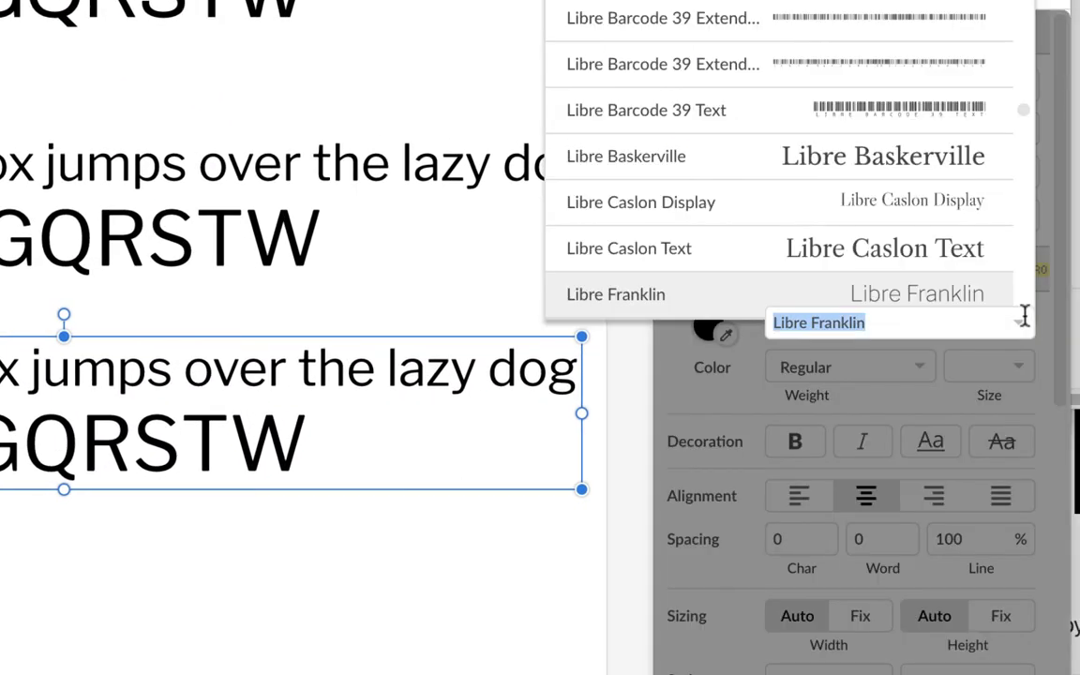
text(z)
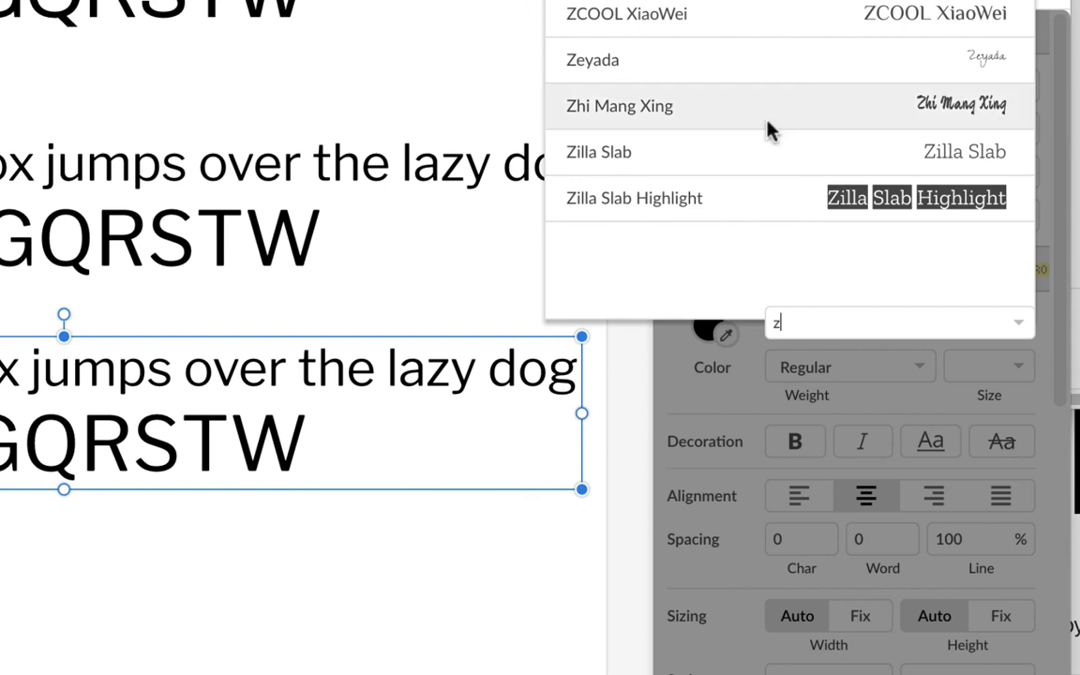
click(612, 152)
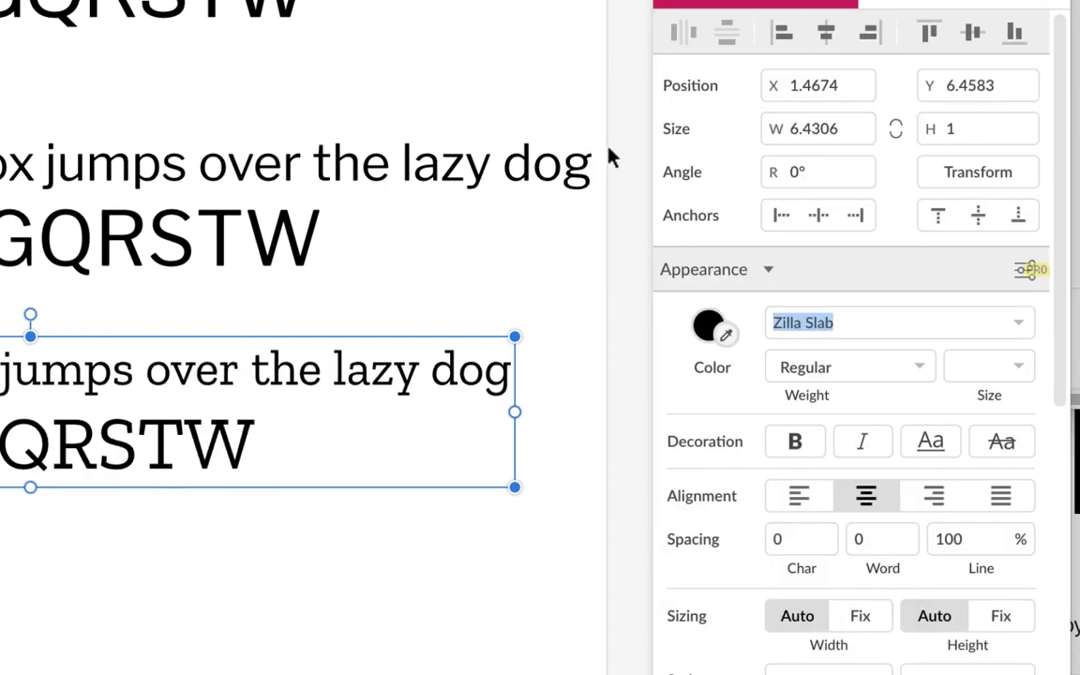
Shift the Zilla Slab sample text right to about X 1.85 inches, roughly centred under the Libre Franklin sample, and try bolding it.
drag(150, 369, 205, 373)
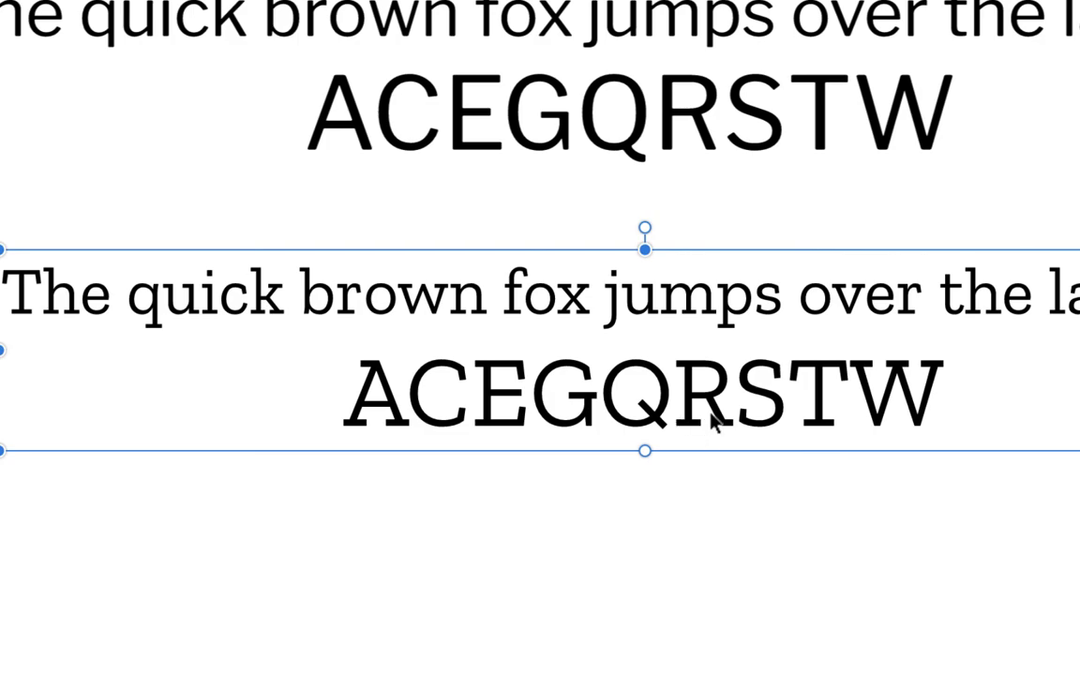
scroll(713, 421, up, 8)
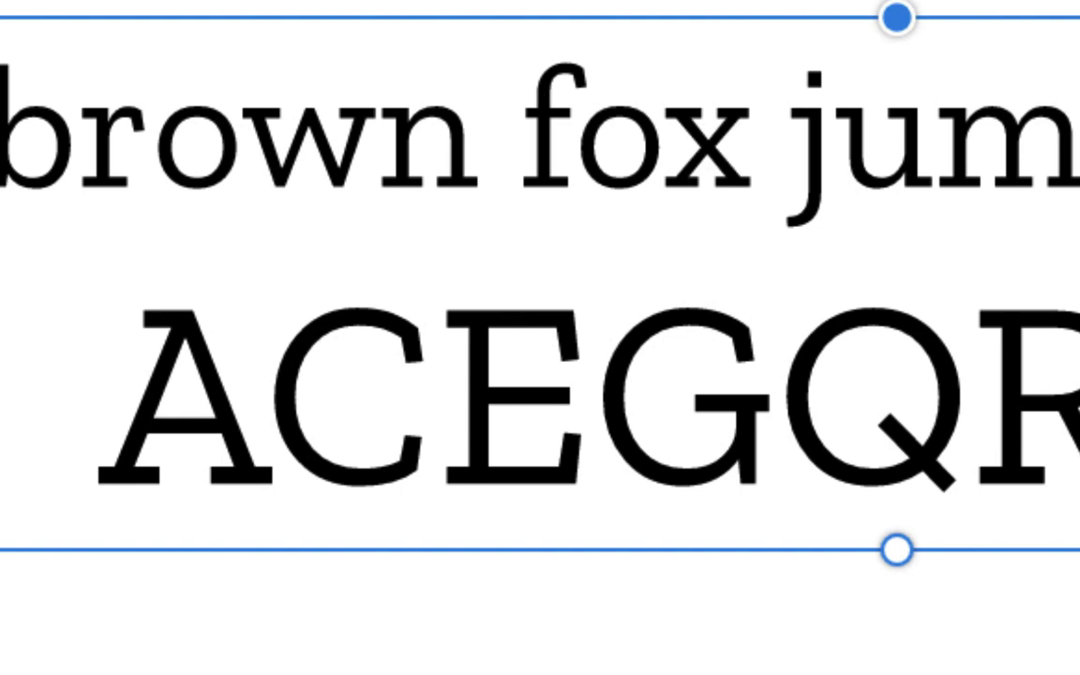
key(ctrl+b)
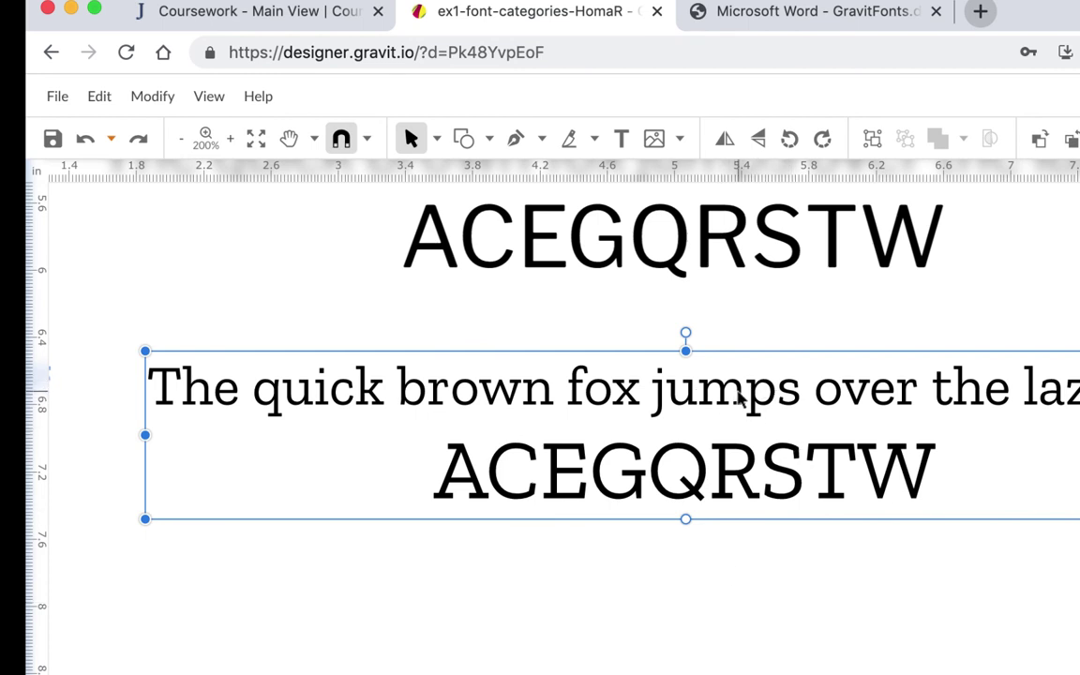
Copy the Zilla Slab sample text down beside the SCRIPT label, with its left edge at about X 1.6 inches.
scroll(741, 398, down, 2)
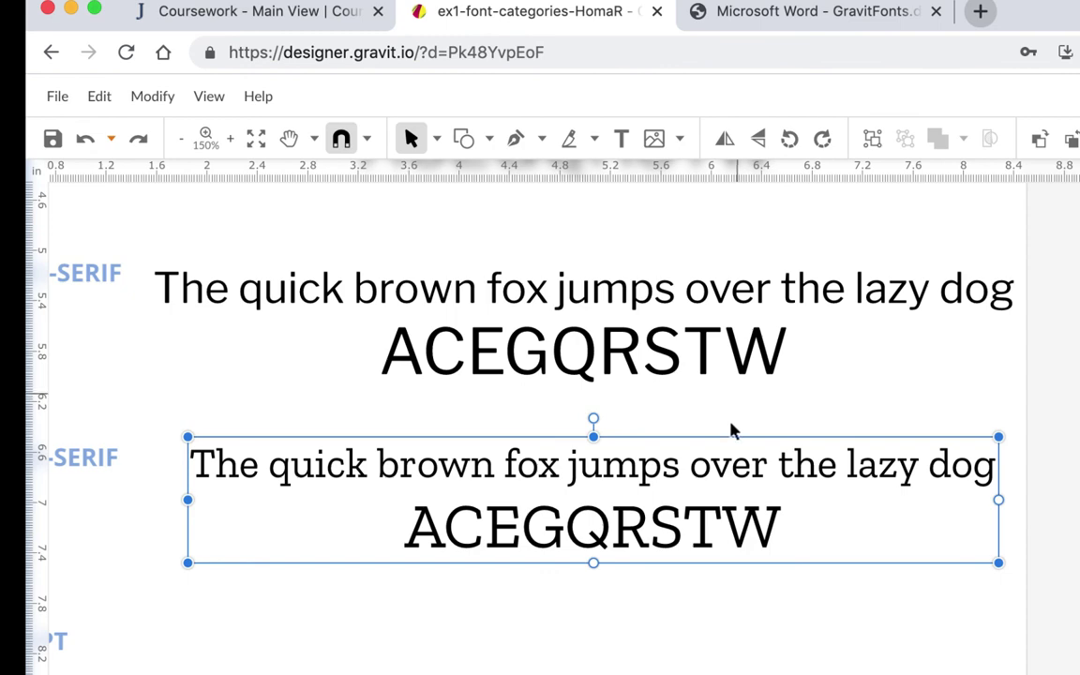
scroll(678, 604, left, 5)
scroll(678, 604, down, 2)
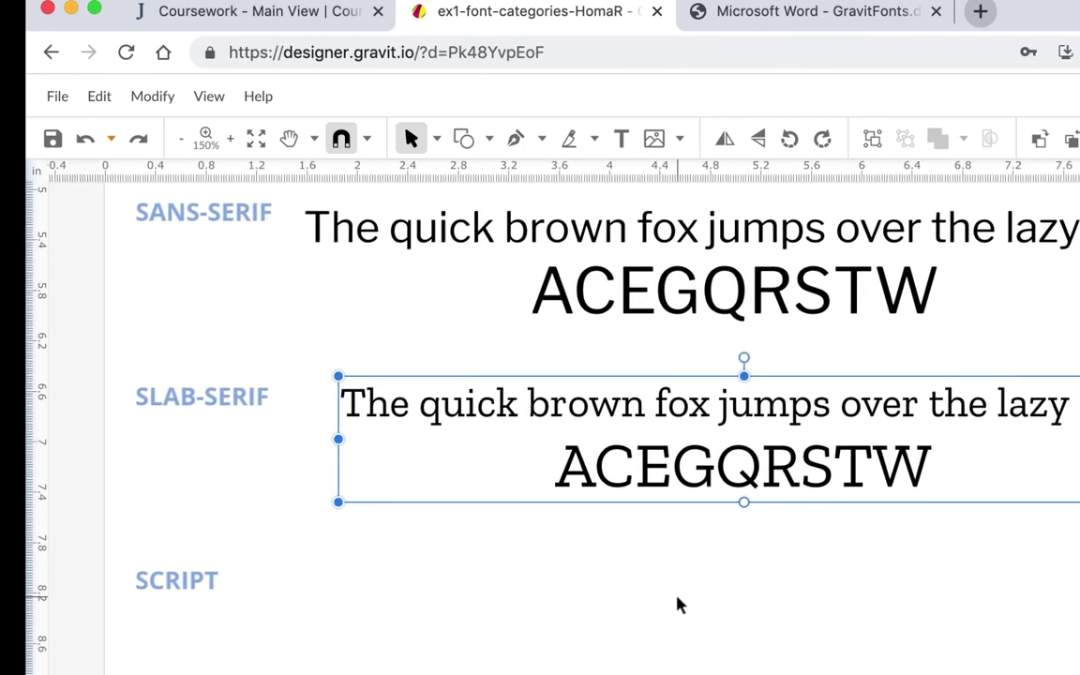
scroll(678, 604, down, 2)
scroll(678, 604, left, 1)
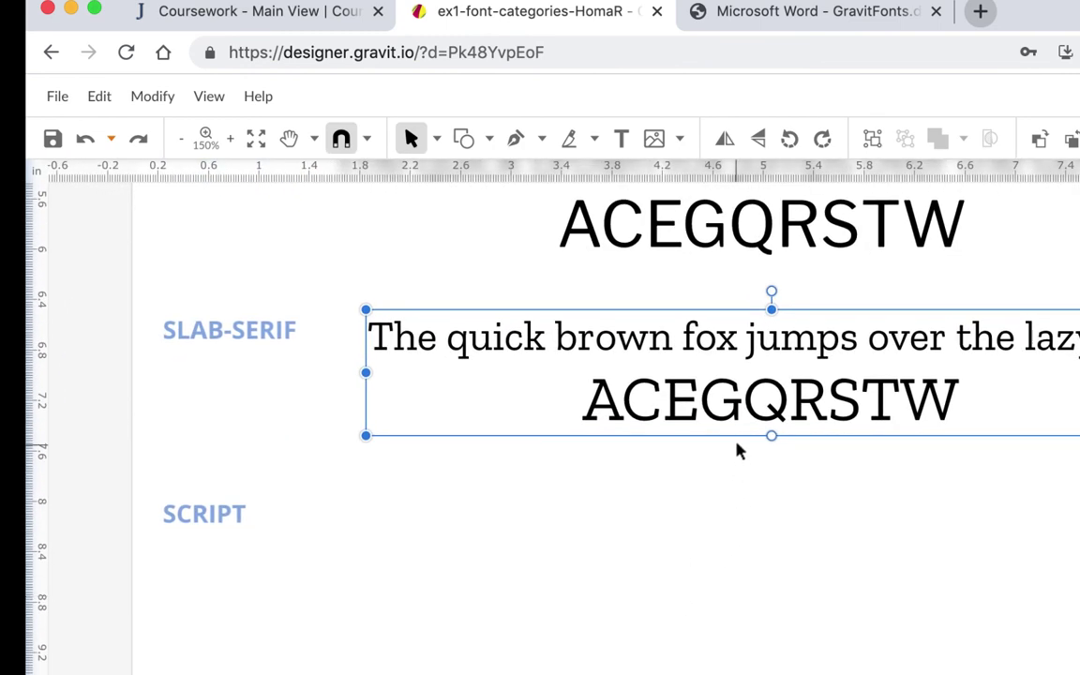
drag(769, 410, 729, 591)
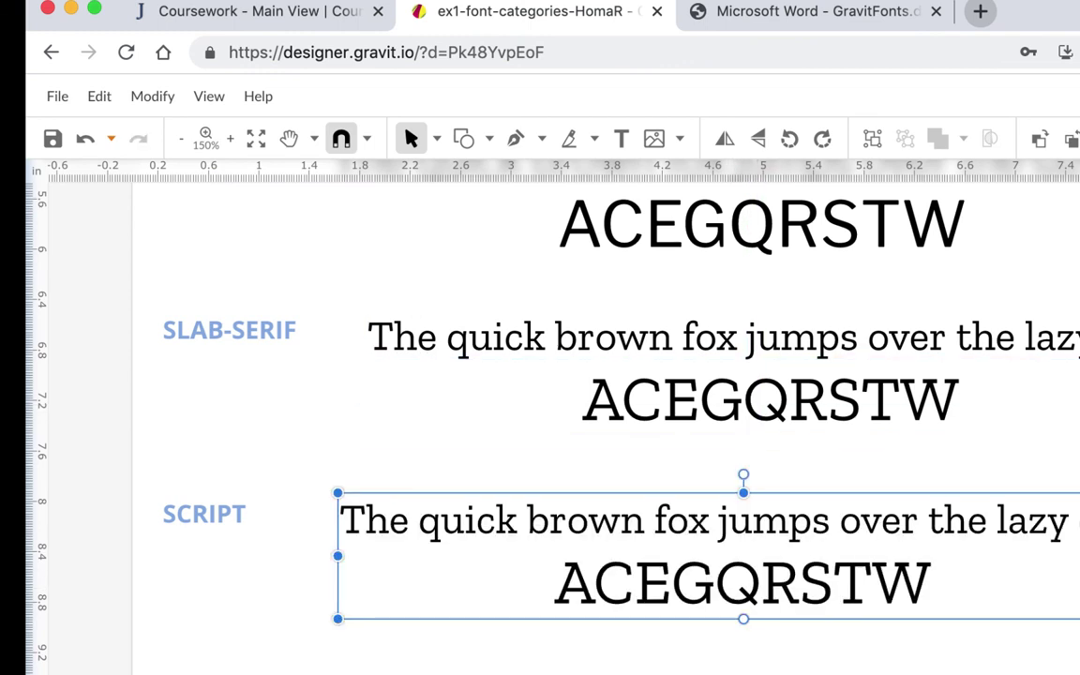
Set the SCRIPT sample text's font to Yesteryear after checking the GravitFonts list, and centre it roughly under the Zilla Slab sample.
click(803, 14)
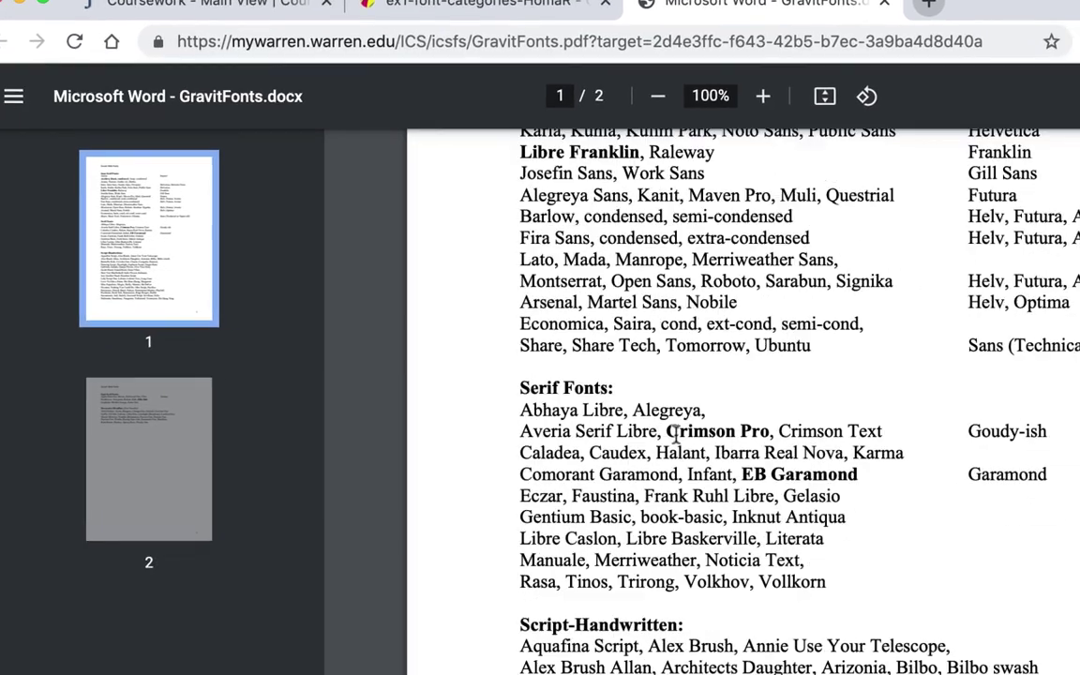
scroll(675, 433, down, 4)
scroll(673, 428, up, 2)
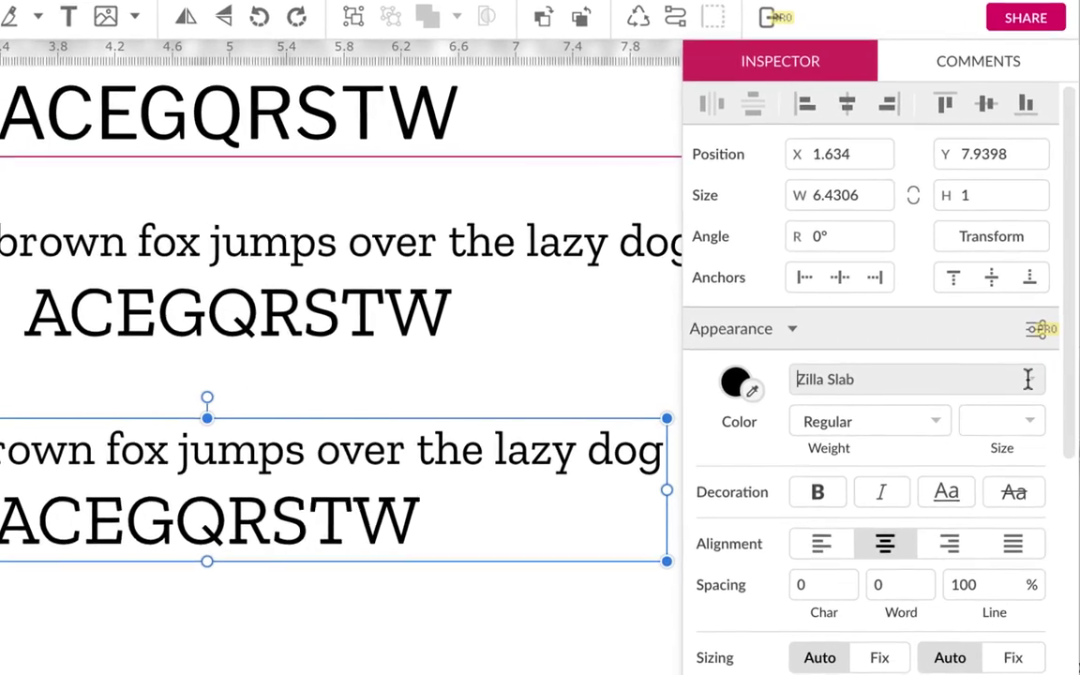
click(1028, 379)
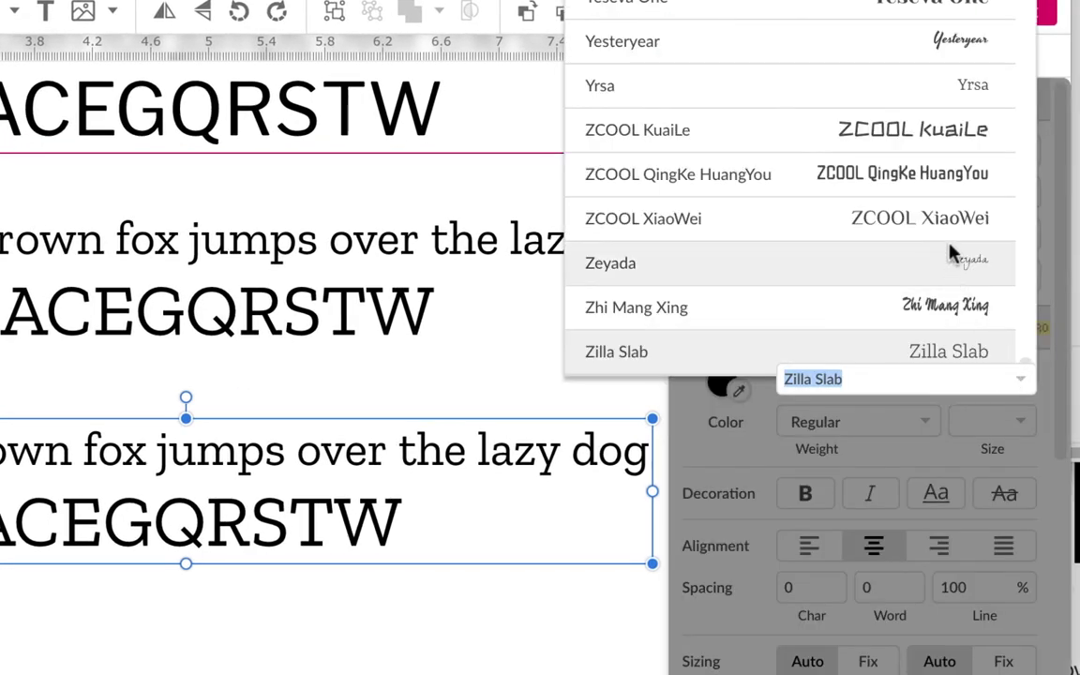
click(976, 42)
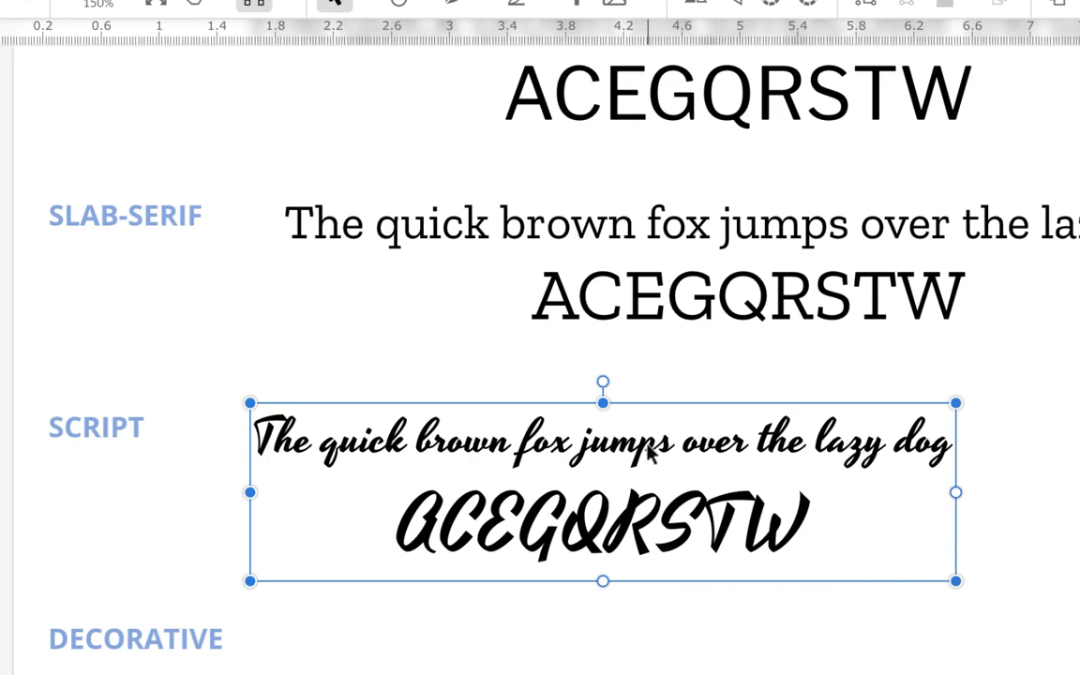
drag(654, 453, 824, 473)
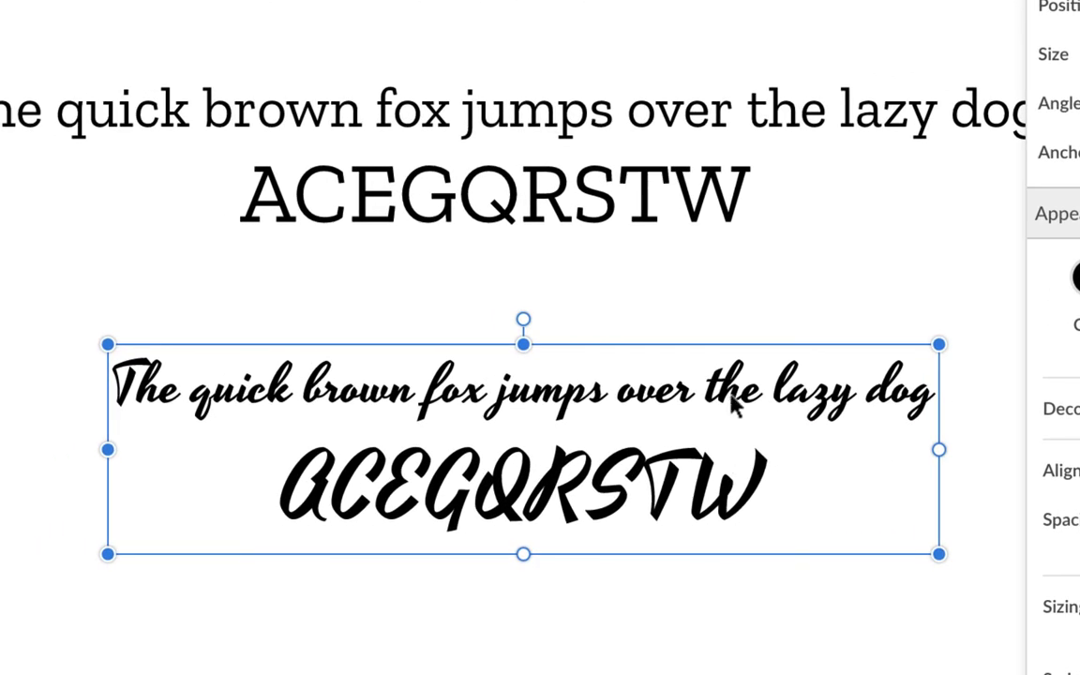
drag(732, 399, 611, 375)
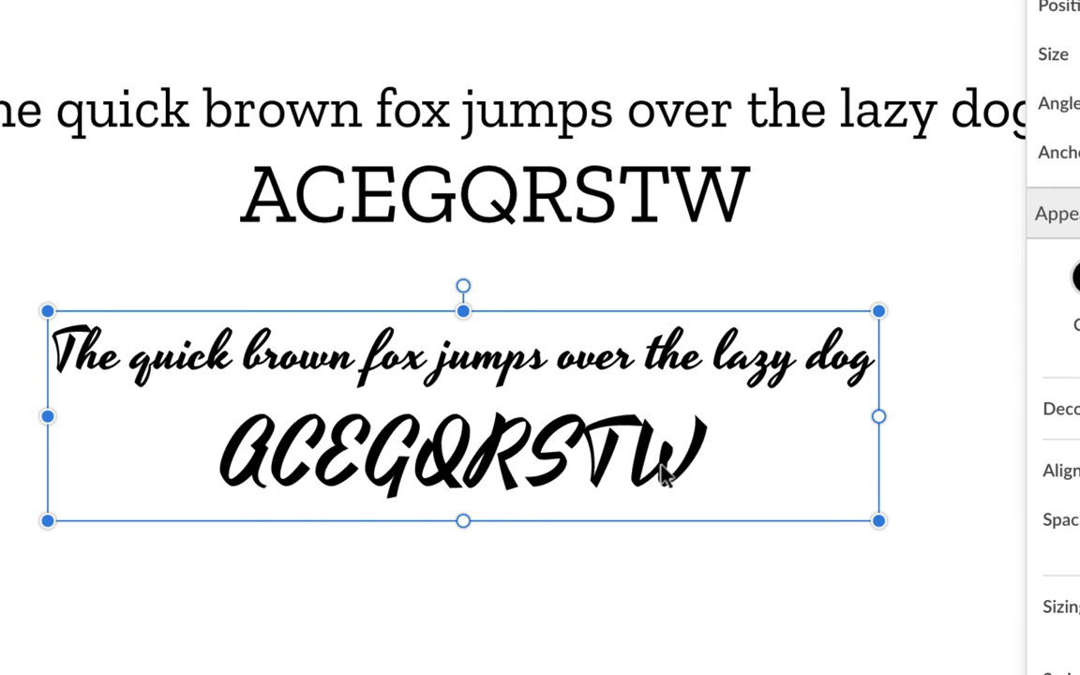
Copy the Yesteryear sample text down beside the DECORATIVE label, at about X 2.37, Y 9.34 inches, and set the copy's font to Wendy One.
scroll(662, 476, down, 3)
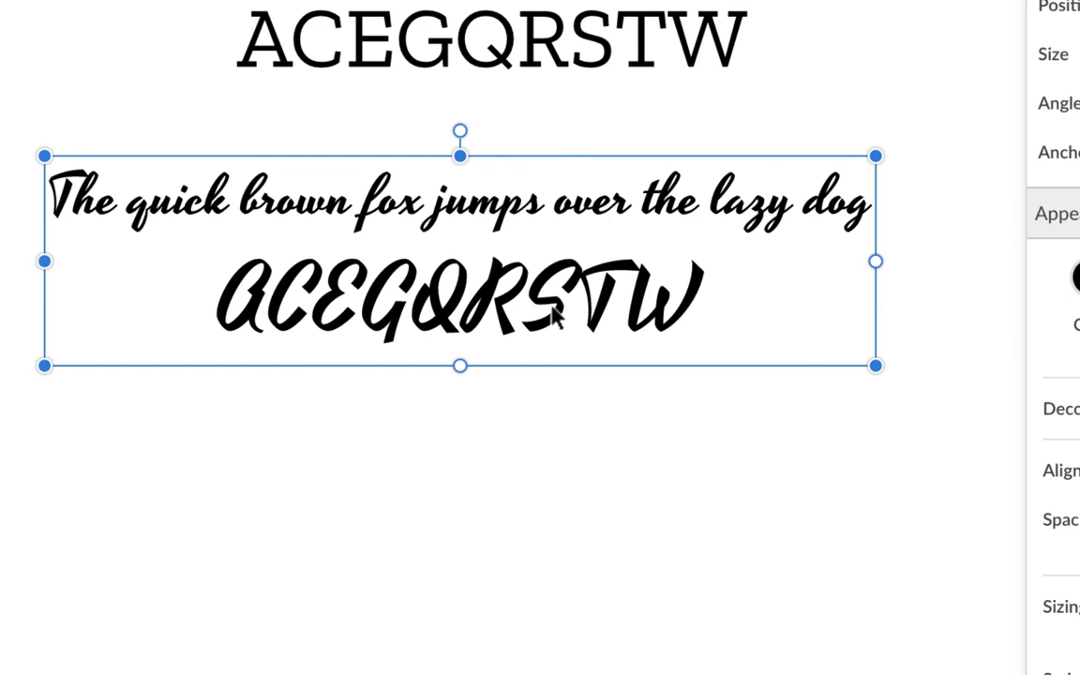
drag(540, 238, 523, 461)
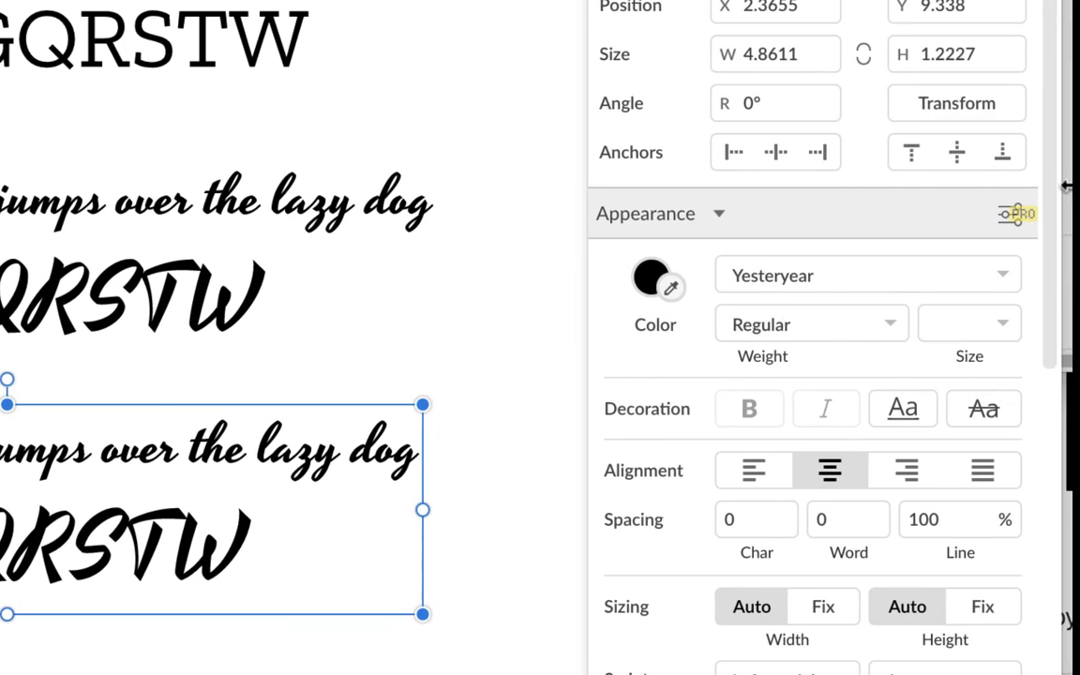
click(1002, 279)
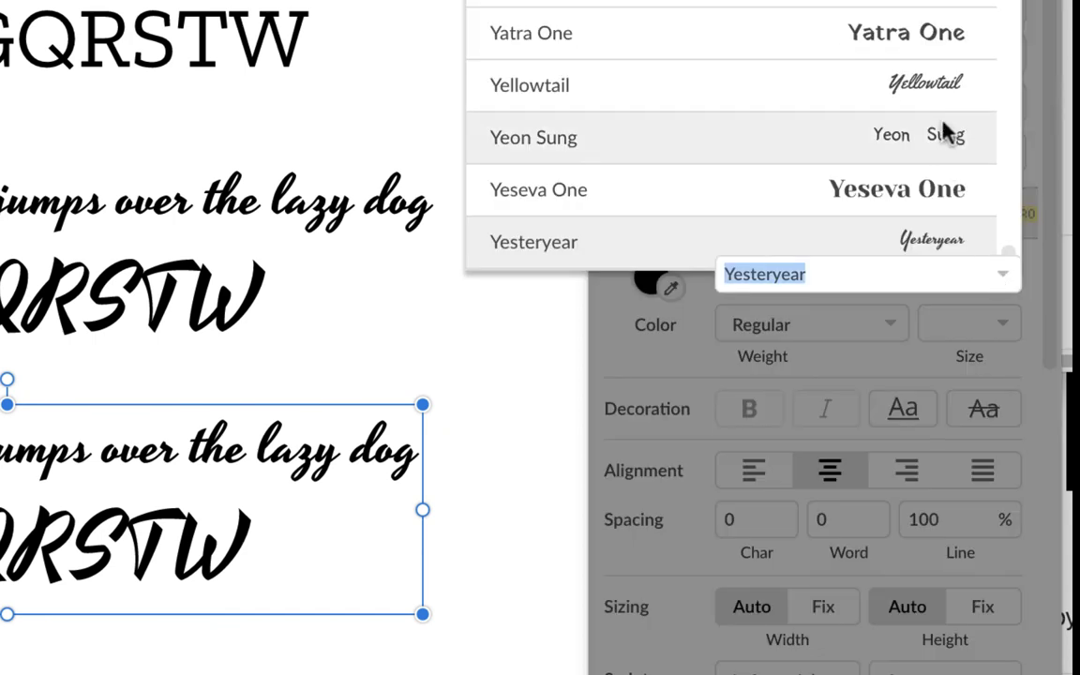
scroll(946, 132, up, 1)
scroll(944, 126, up, 4)
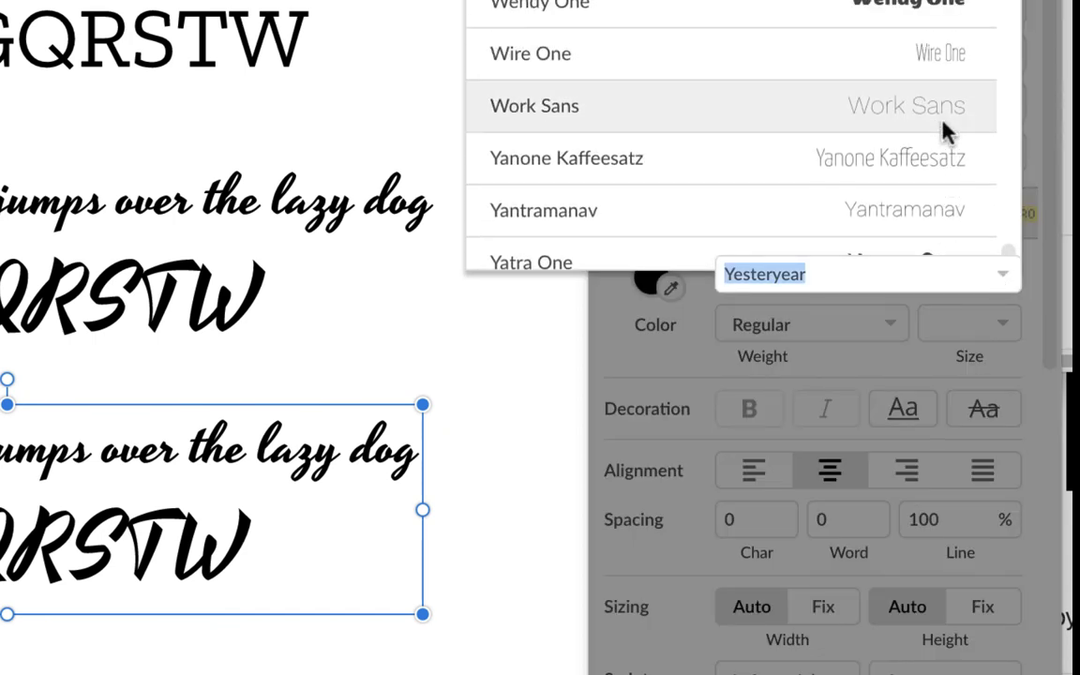
click(938, 6)
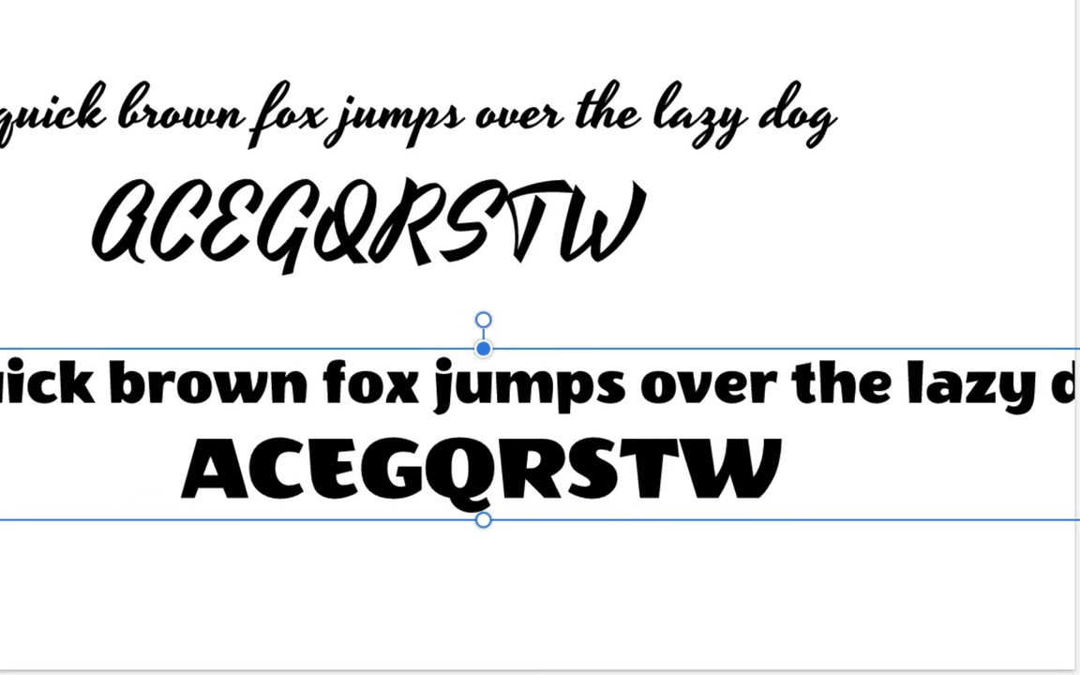
Try a blackletter font on the DECORATIVE sample text, and undo the font change.
scroll(1040, 140, up, 5)
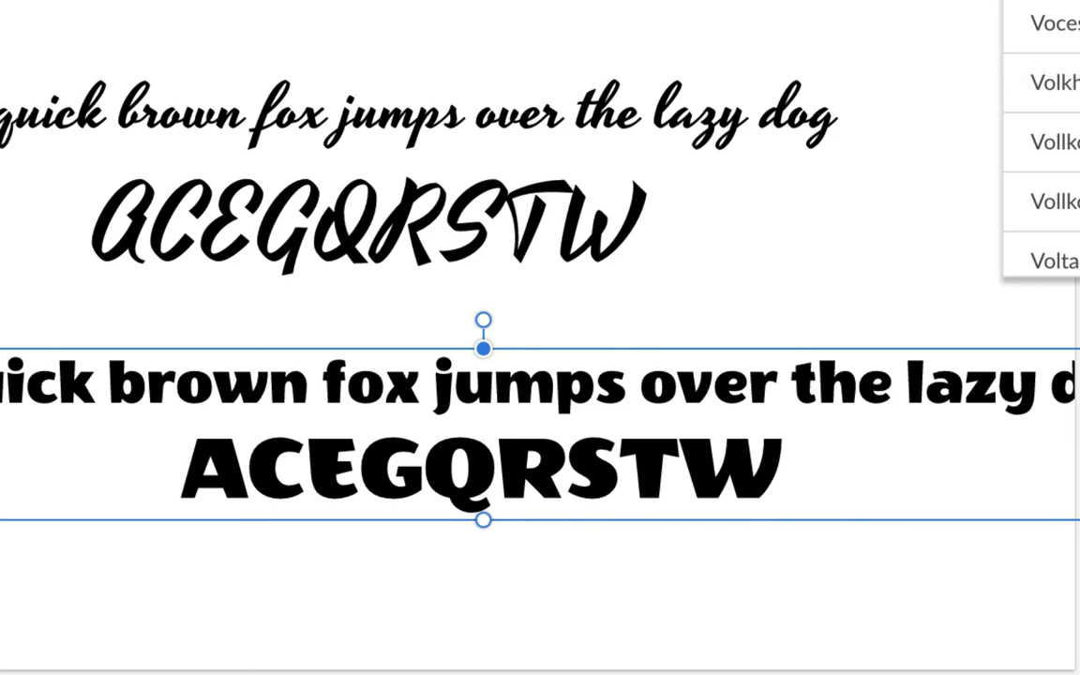
scroll(1041, 131, up, 4)
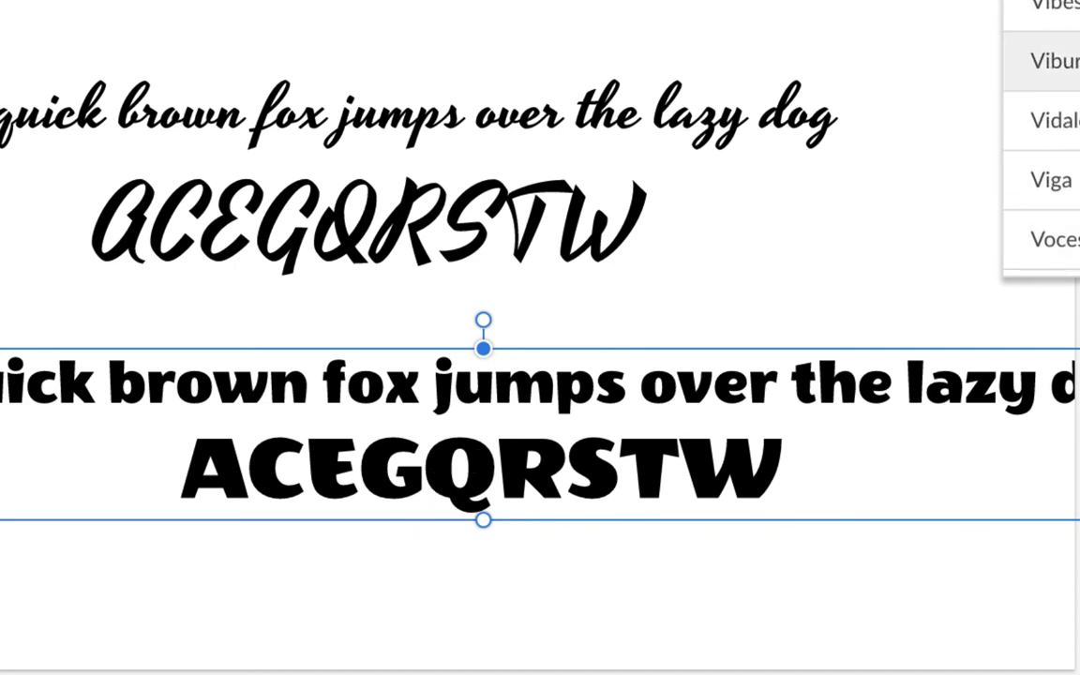
scroll(1040, 141, up, 4)
scroll(1040, 140, up, 4)
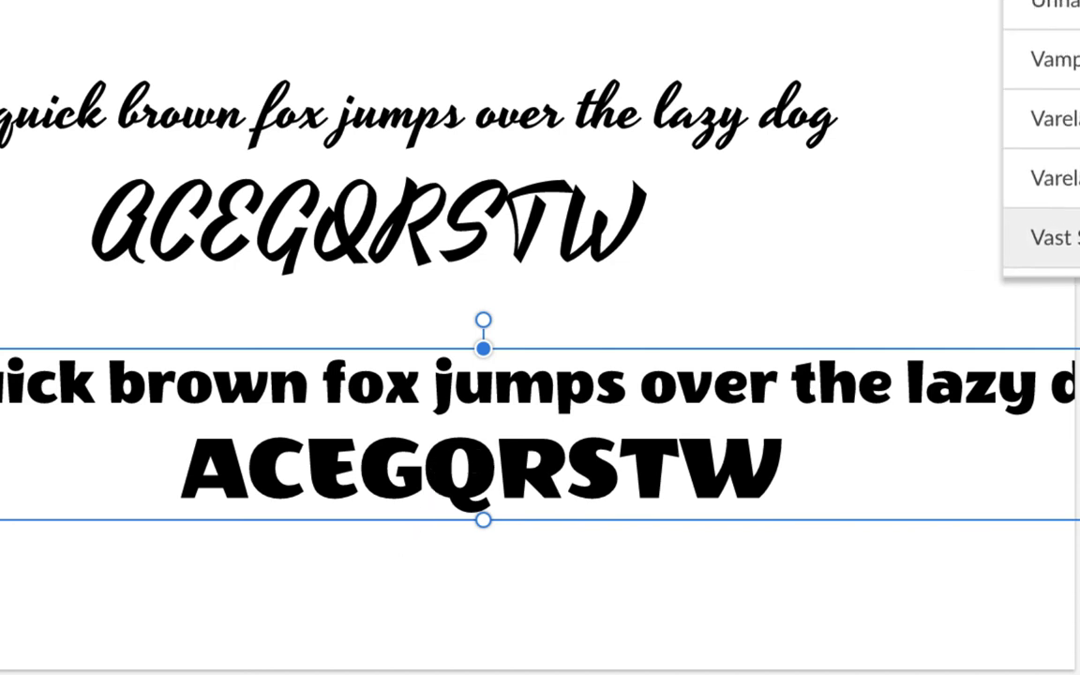
scroll(1041, 141, up, 1)
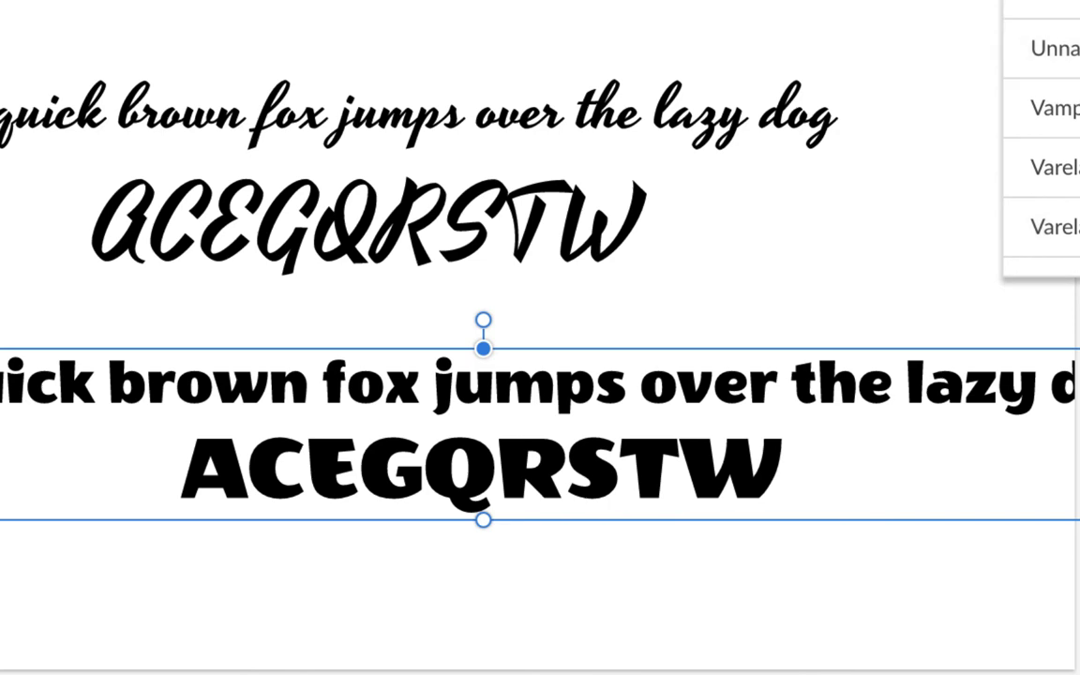
click(1041, 7)
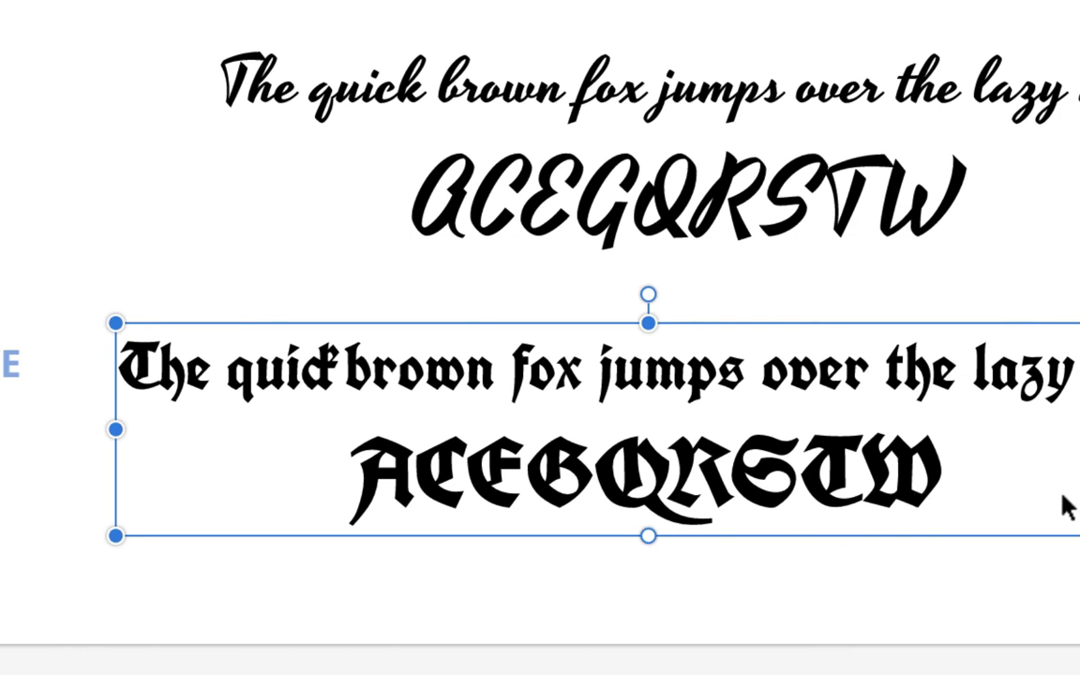
key(ctrl+z)
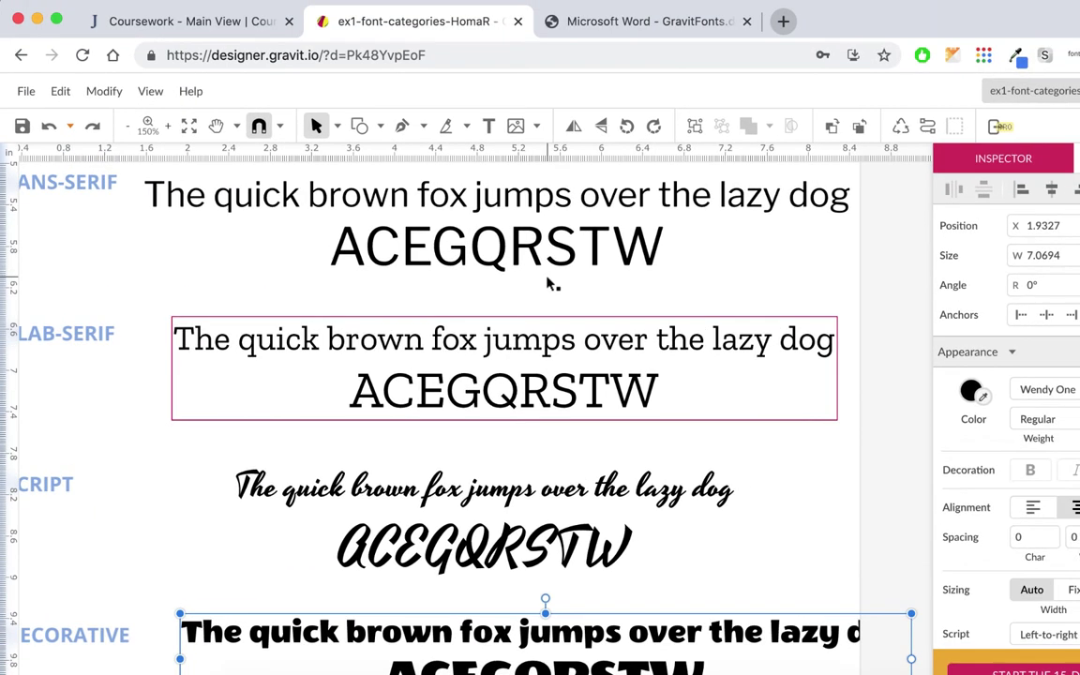
Review the font samples in every category row from SCRIPT up to the first SERIF, and the layout of the whole page.
scroll(739, 56, up, 1)
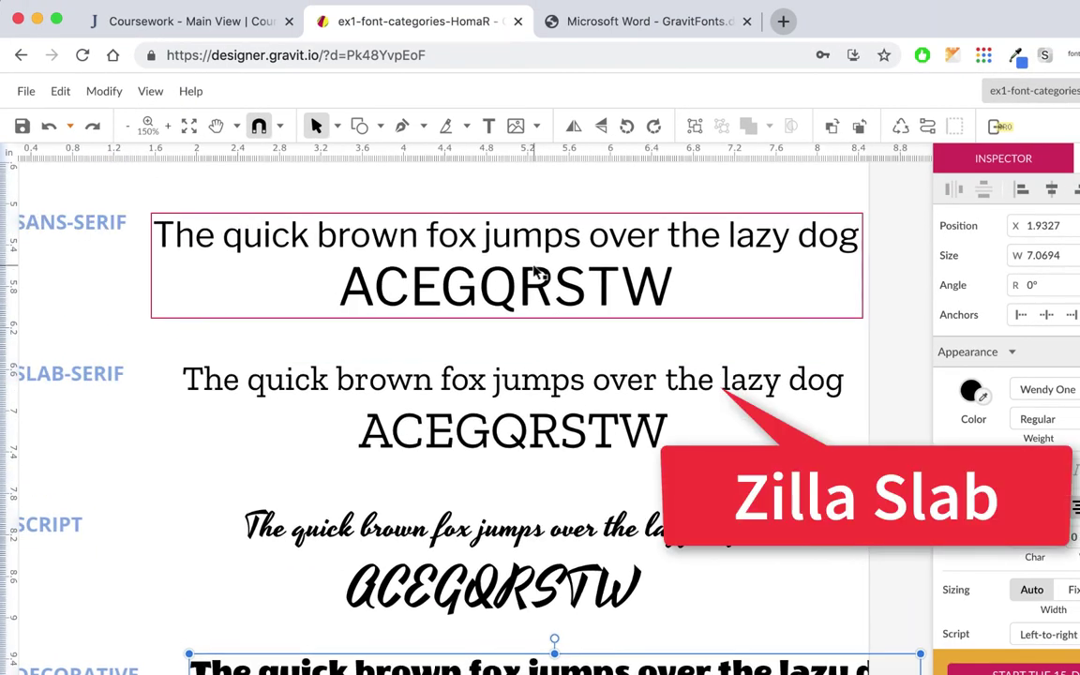
scroll(536, 272, up, 5)
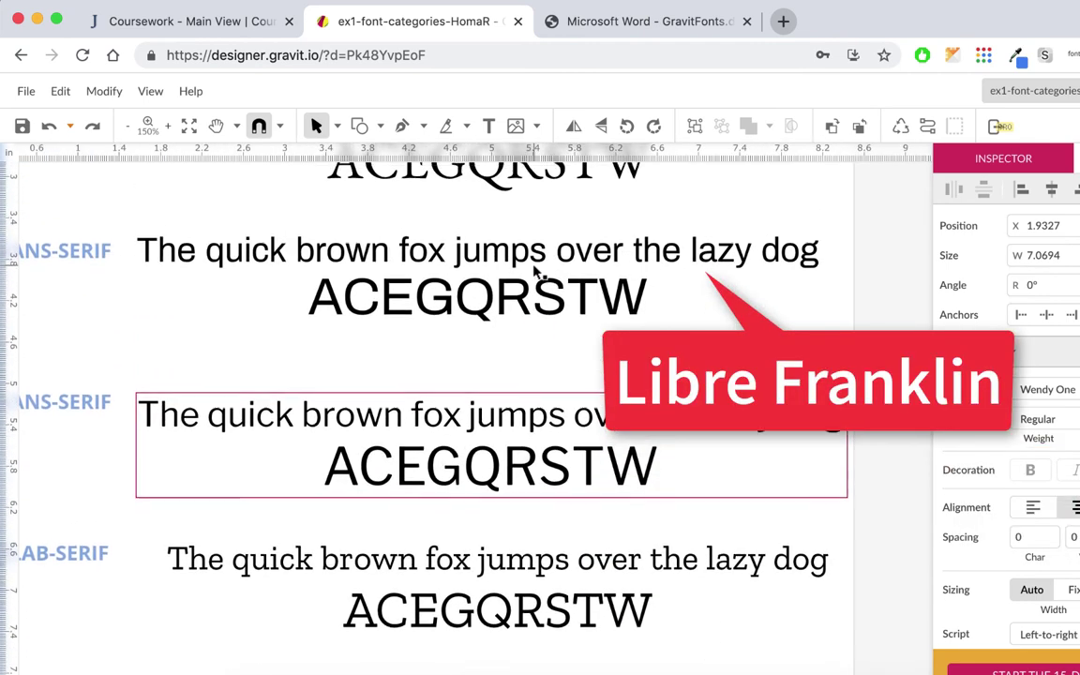
scroll(574, 394, up, 1)
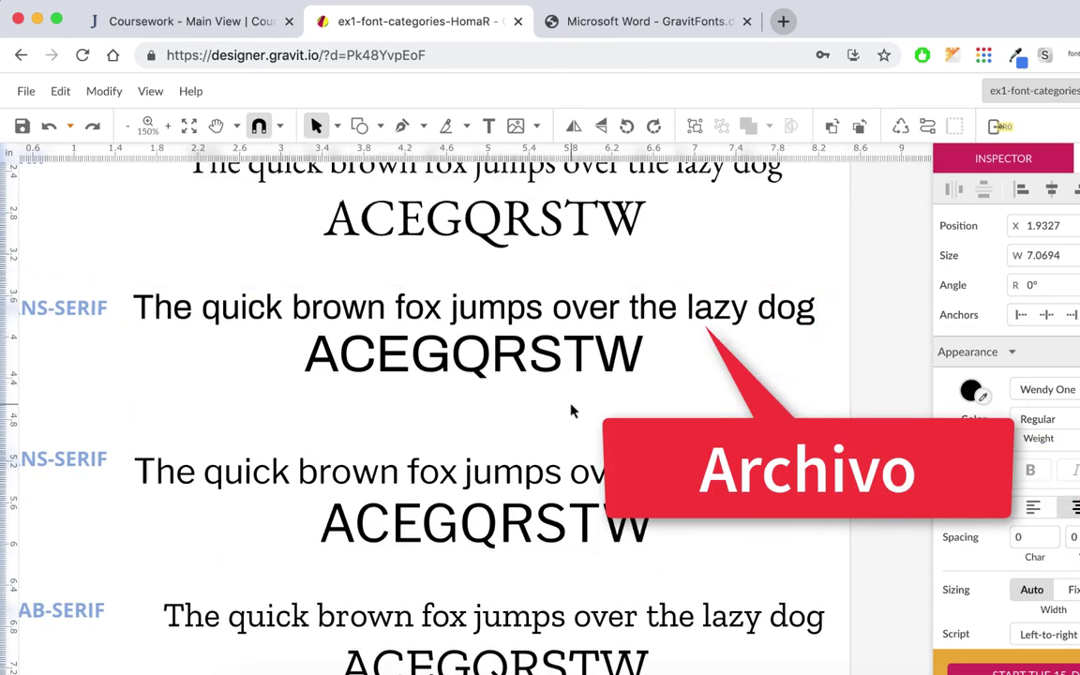
scroll(573, 411, up, 3)
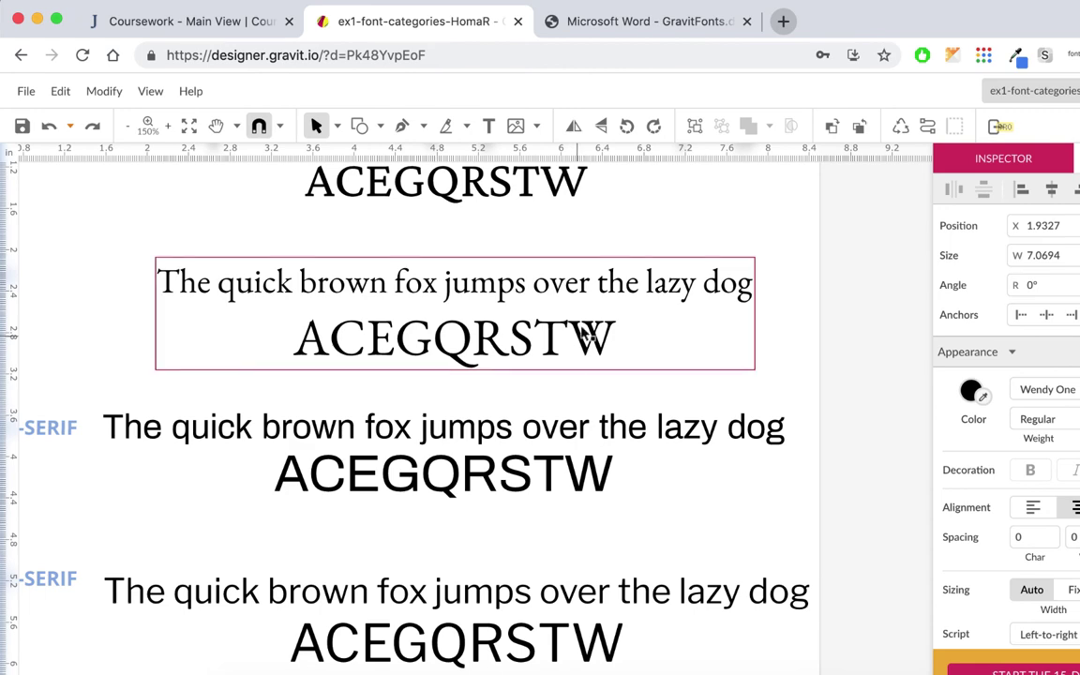
scroll(647, 292, up, 3)
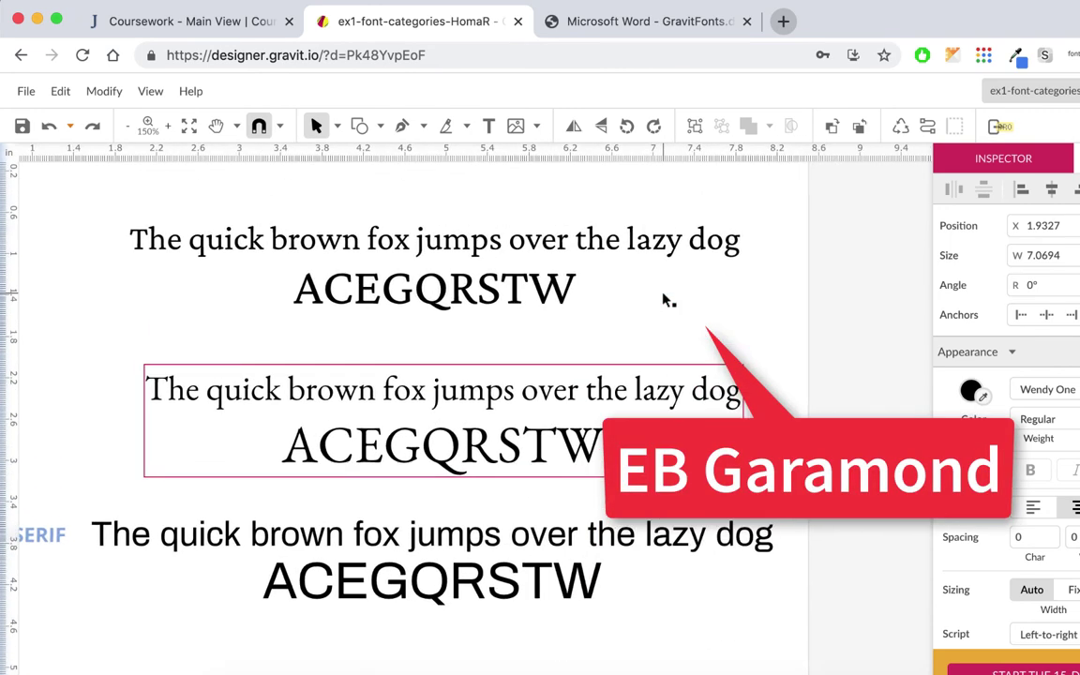
scroll(647, 300, up, 1)
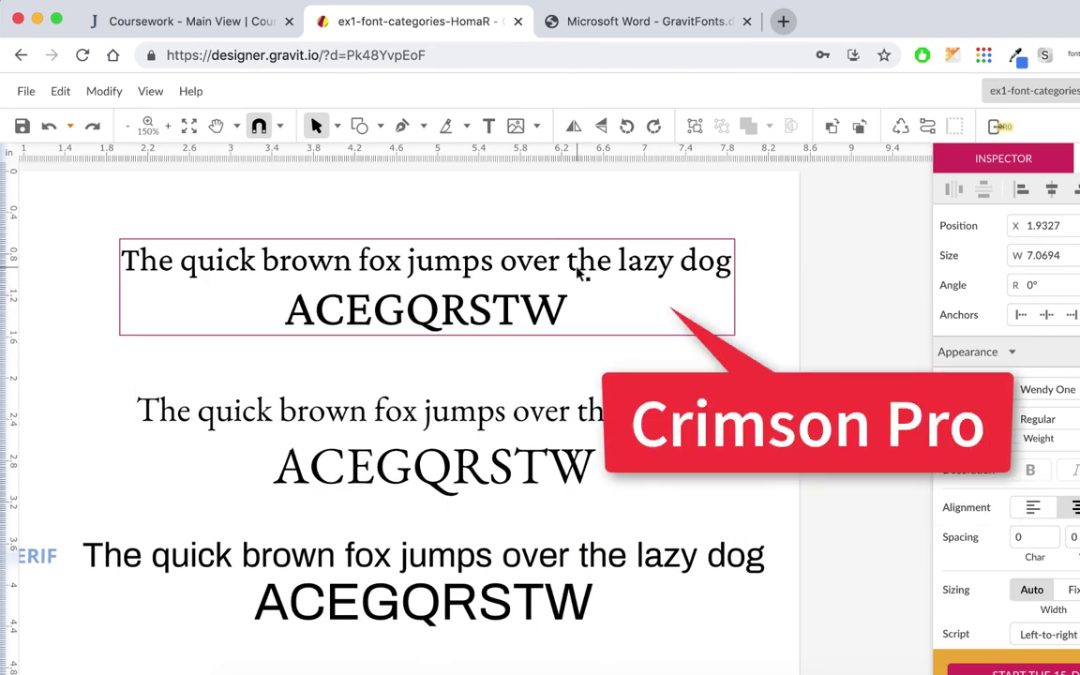
scroll(579, 271, down, 5)
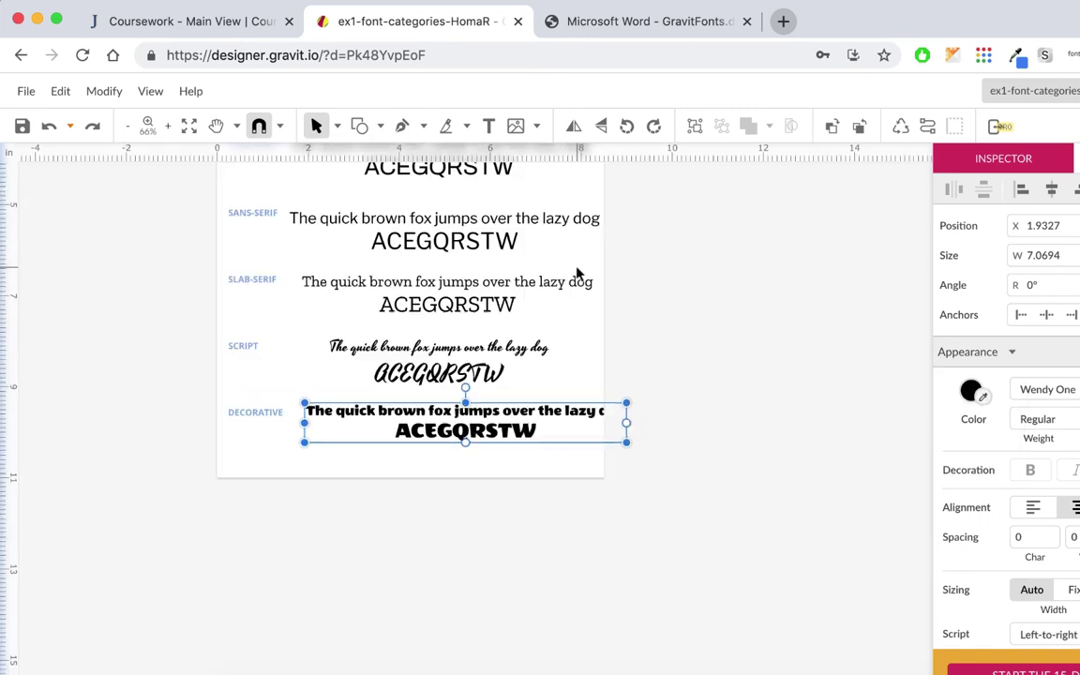
scroll(682, 292, up, 5)
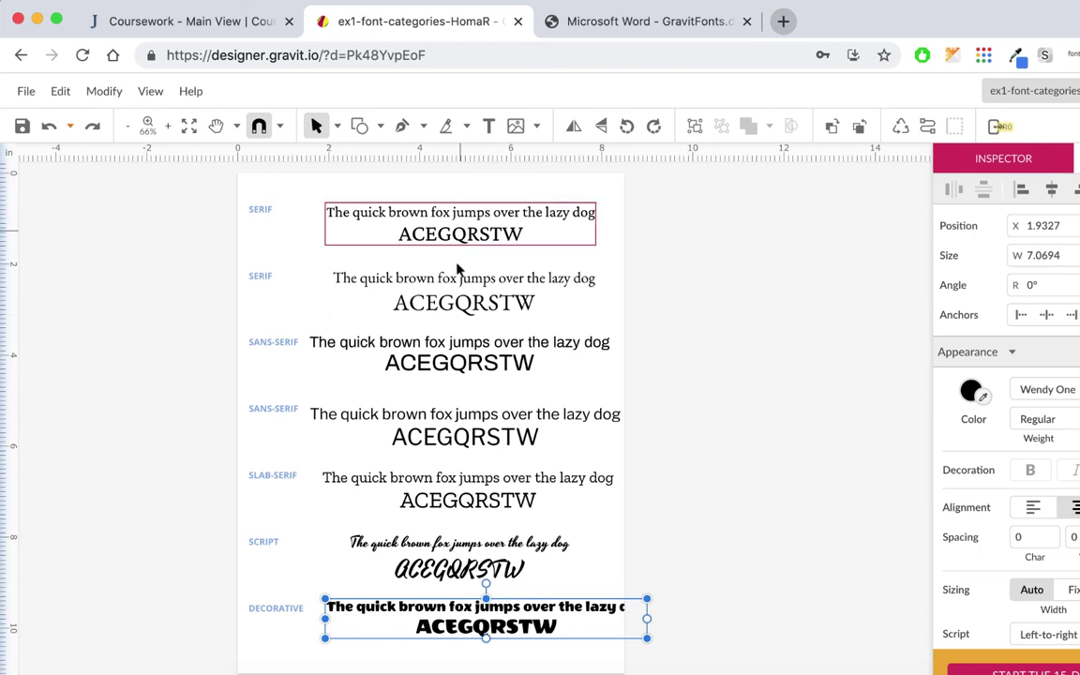
click(701, 339)
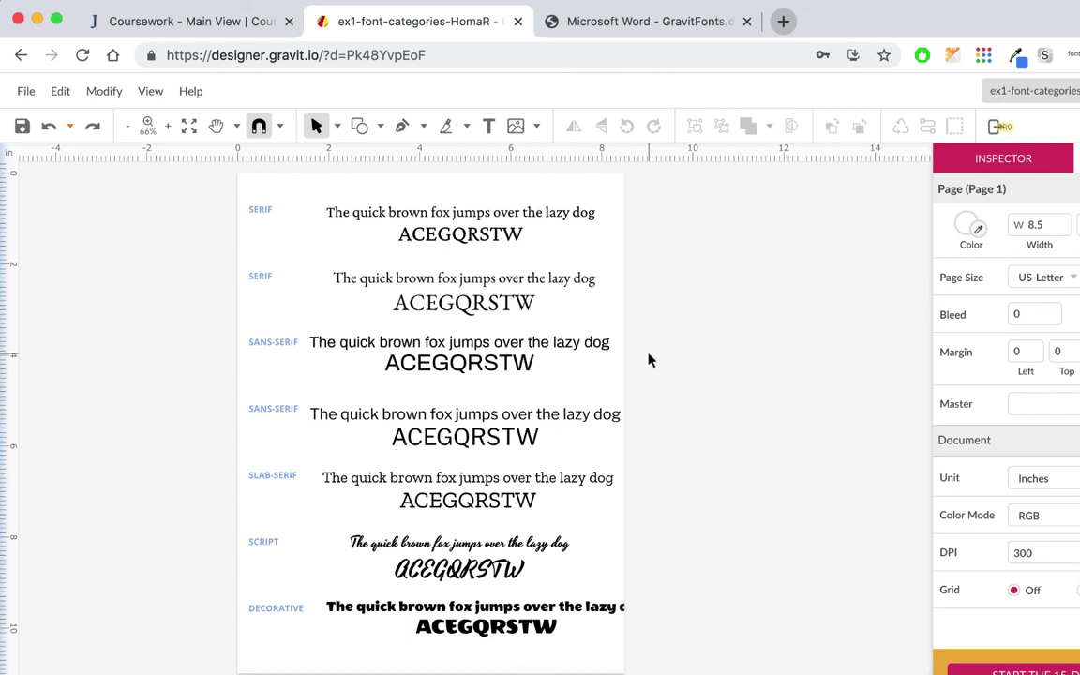
Move the Wendy One sample text left so its full line fits between the DECORATIVE label and the page's right edge, and deselect it.
click(553, 623)
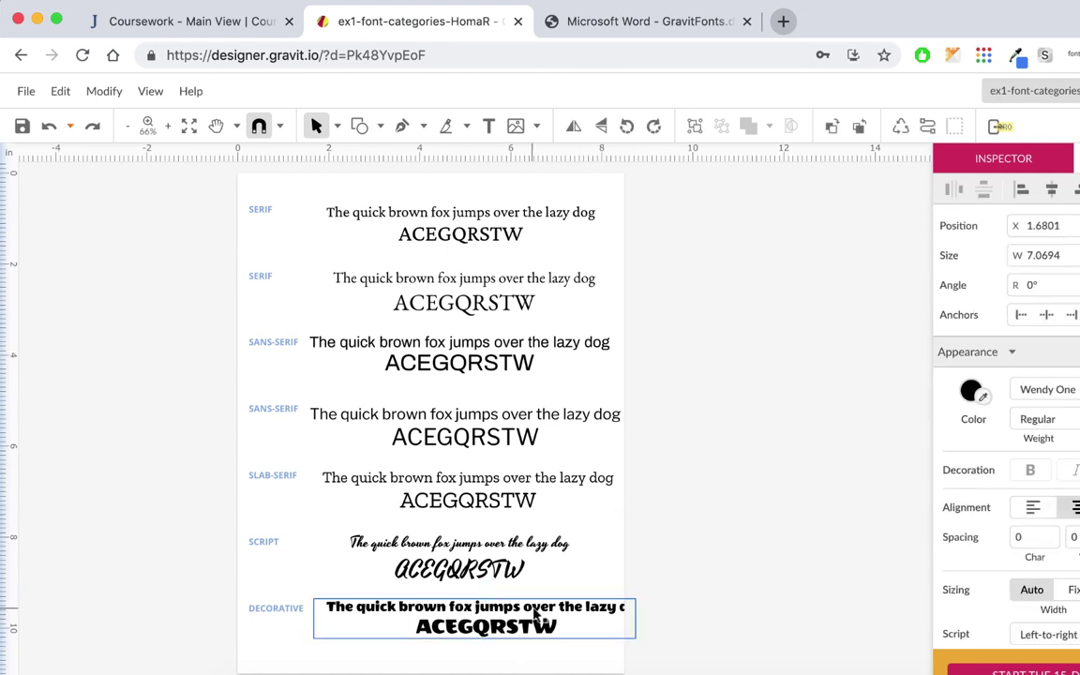
drag(554, 623, 533, 623)
click(703, 490)
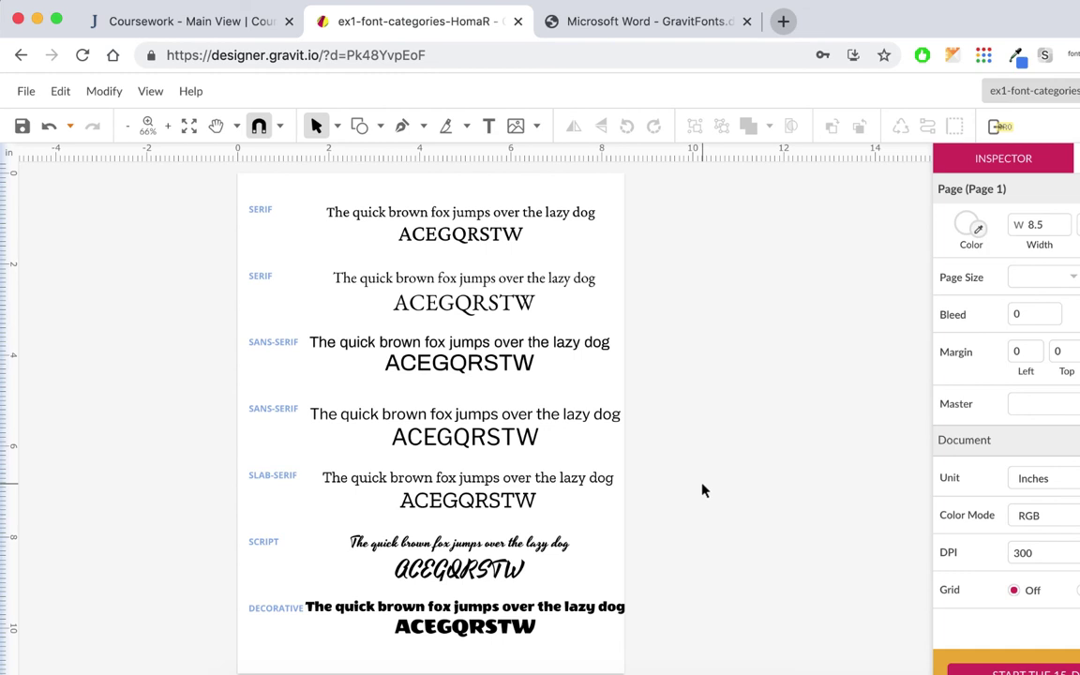
double_click(431, 235)
drag(466, 241, 405, 244)
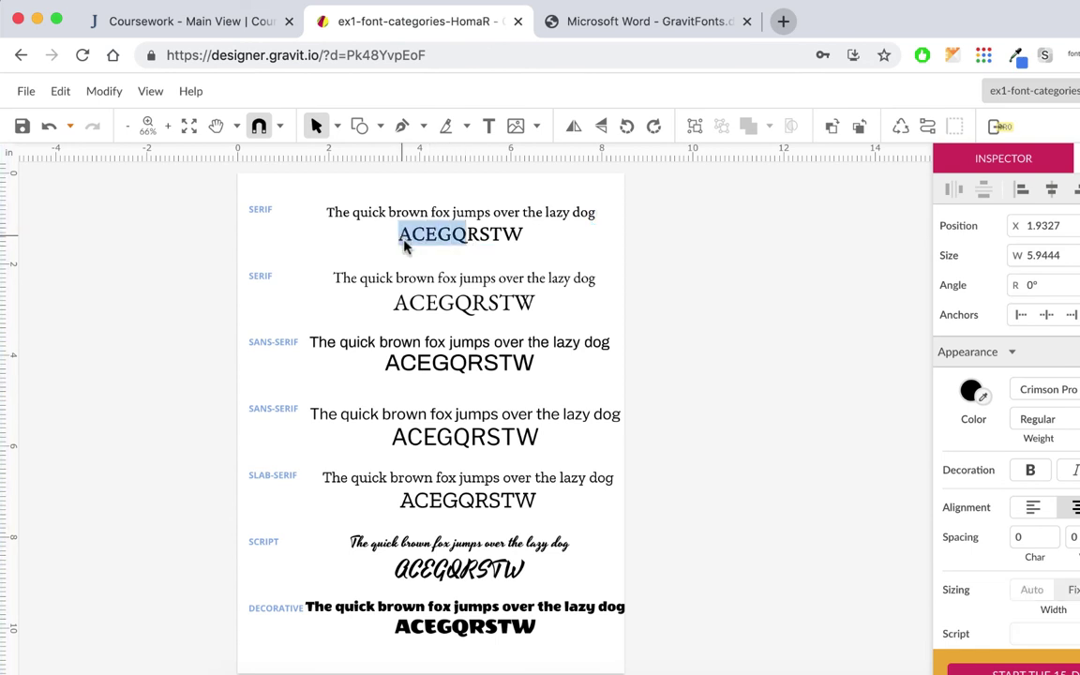
key(Escape)
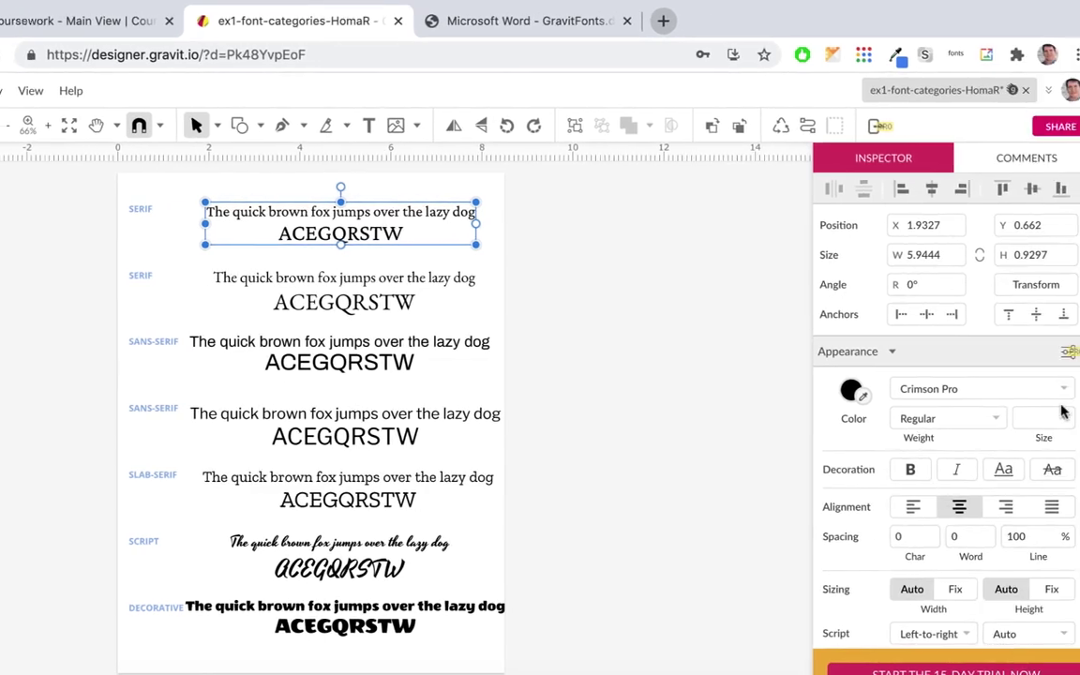
click(714, 381)
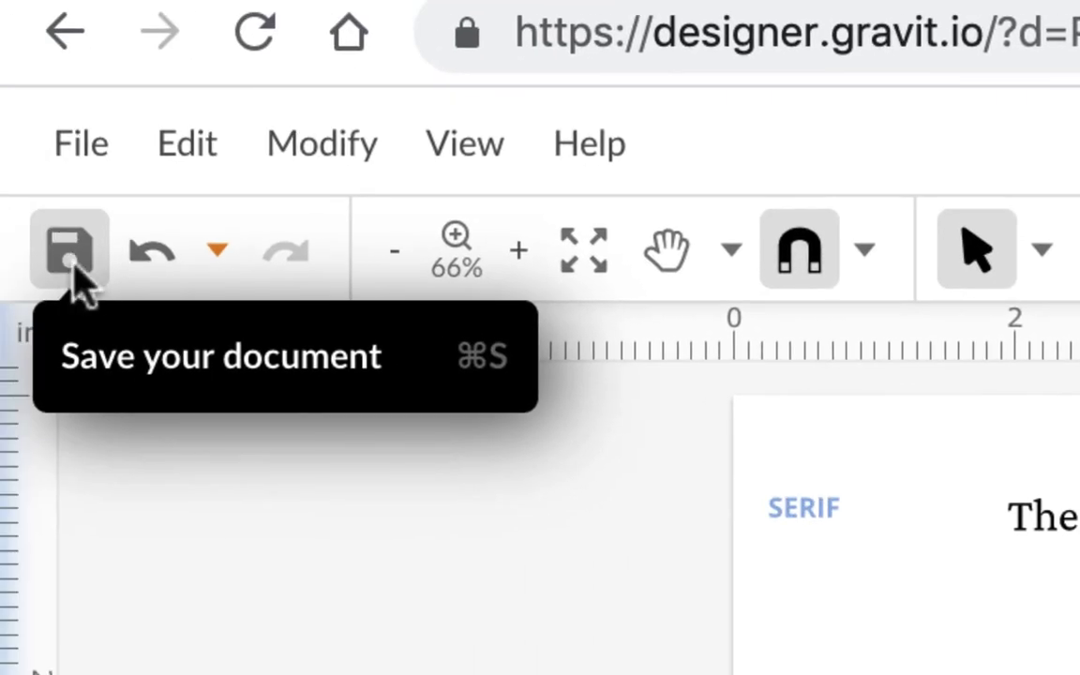
Save the document and check which Gravit Cloud account is signed in.
click(71, 251)
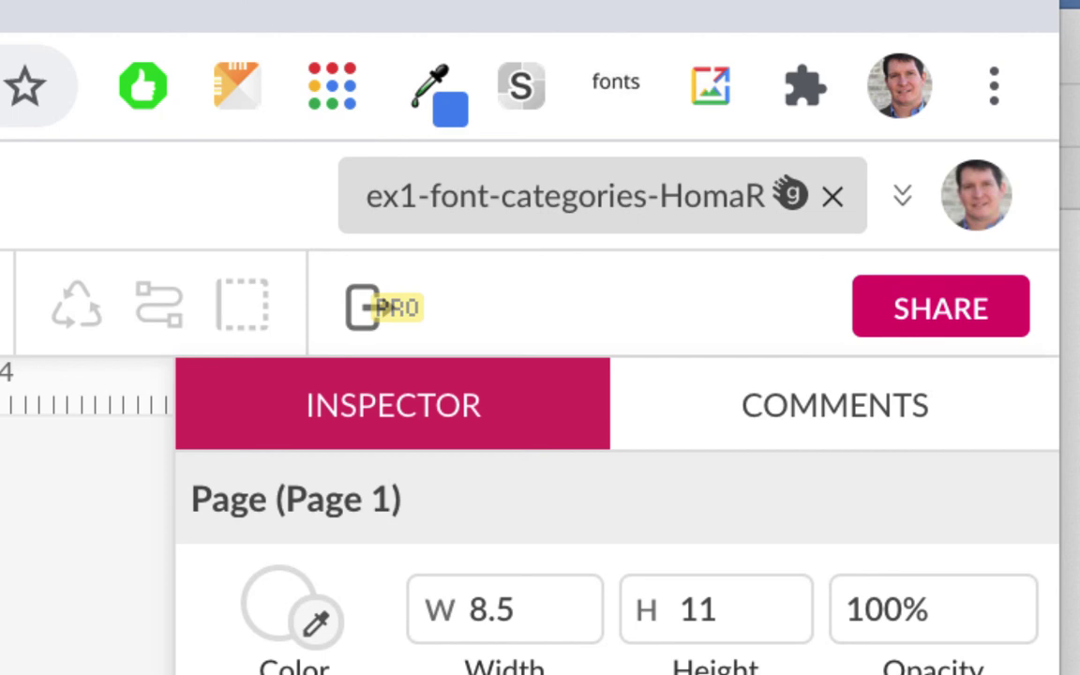
click(994, 188)
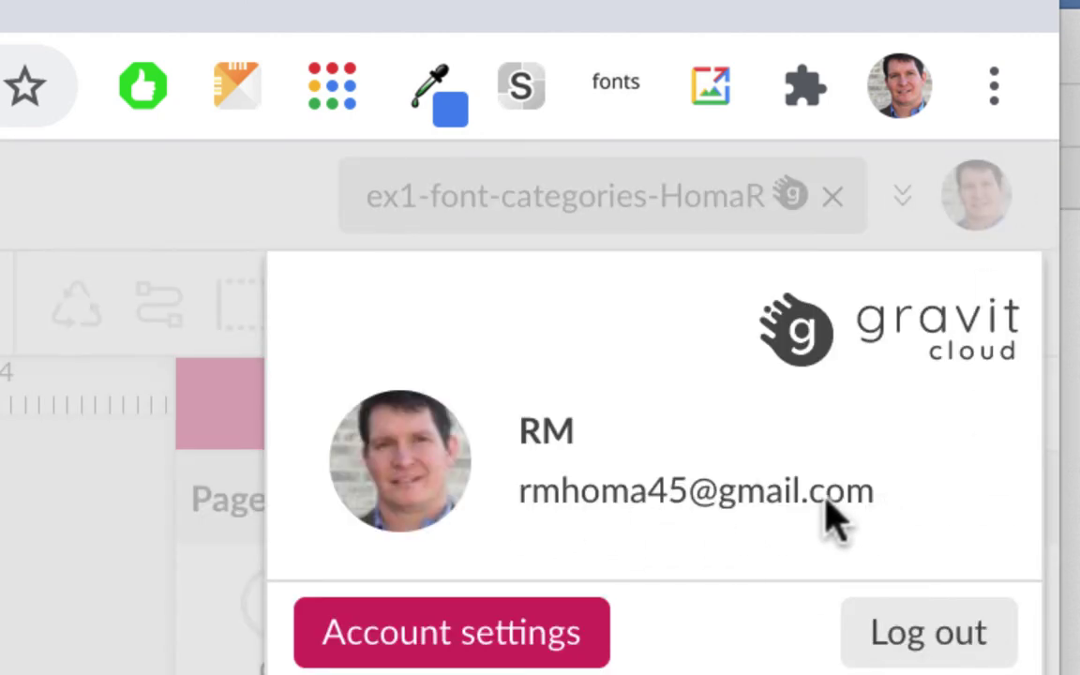
key(Escape)
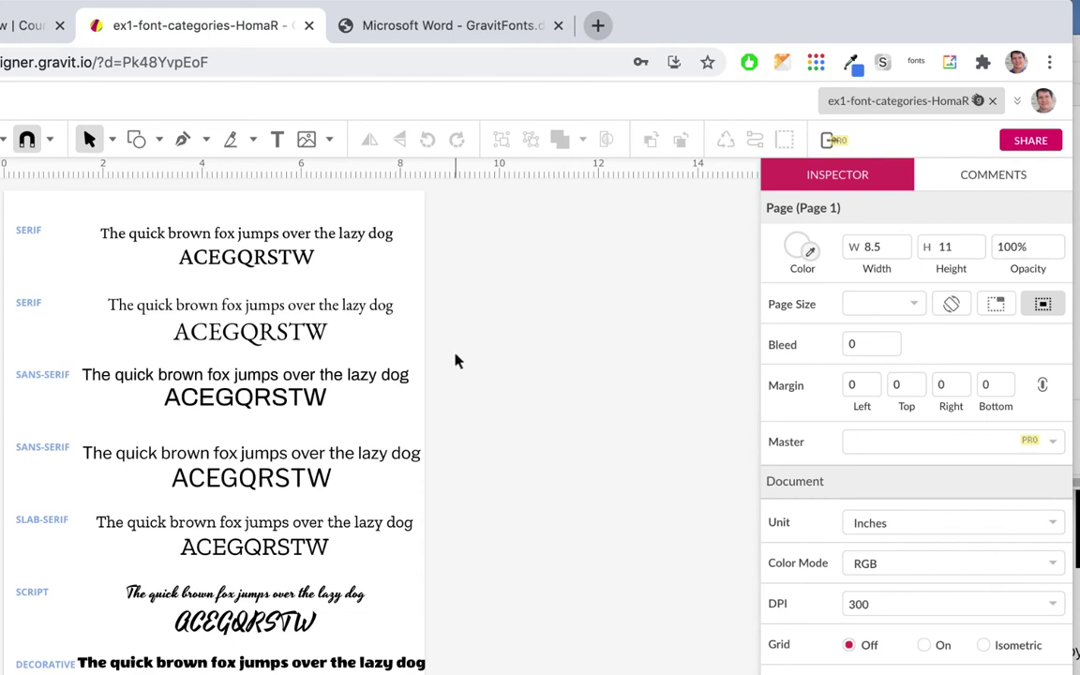
Enlarge the browser window's zoom to 110%.
key(super+plus)
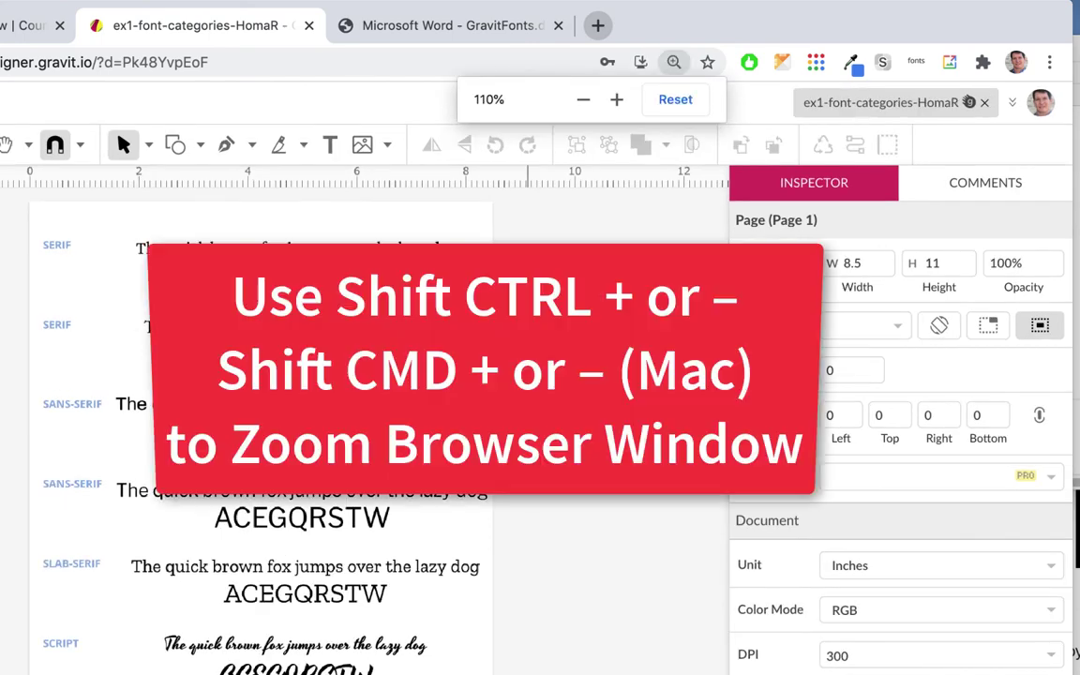
Reduce the browser window's zoom by one level so the full Gravit toolbar and Inspector fit.
key(super+minus)
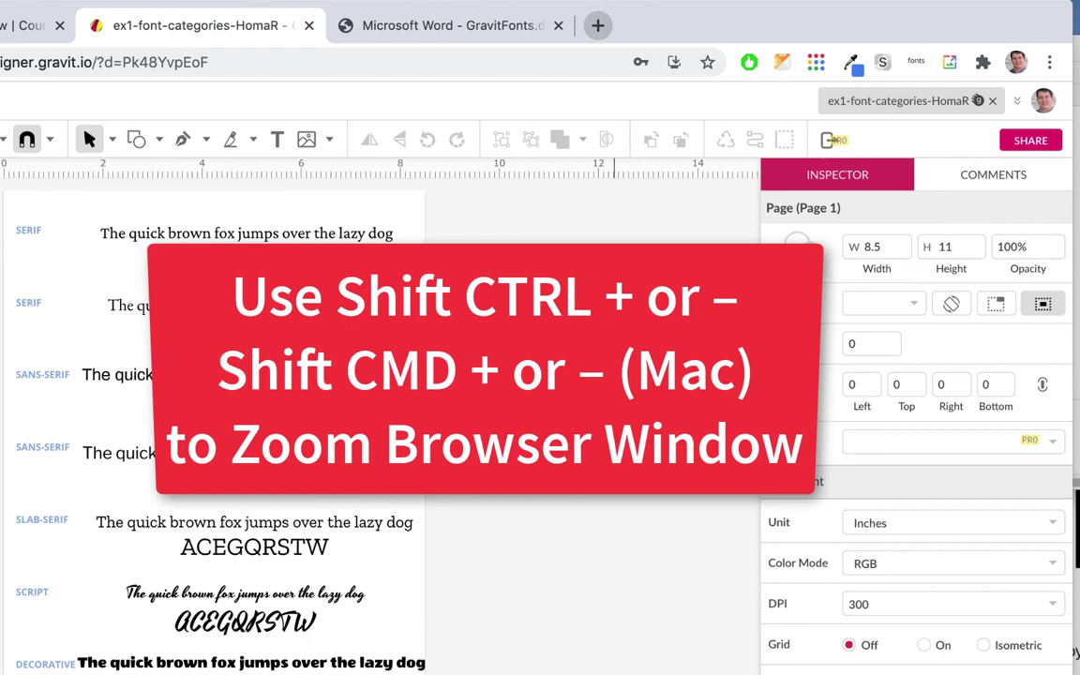
key(super+plus)
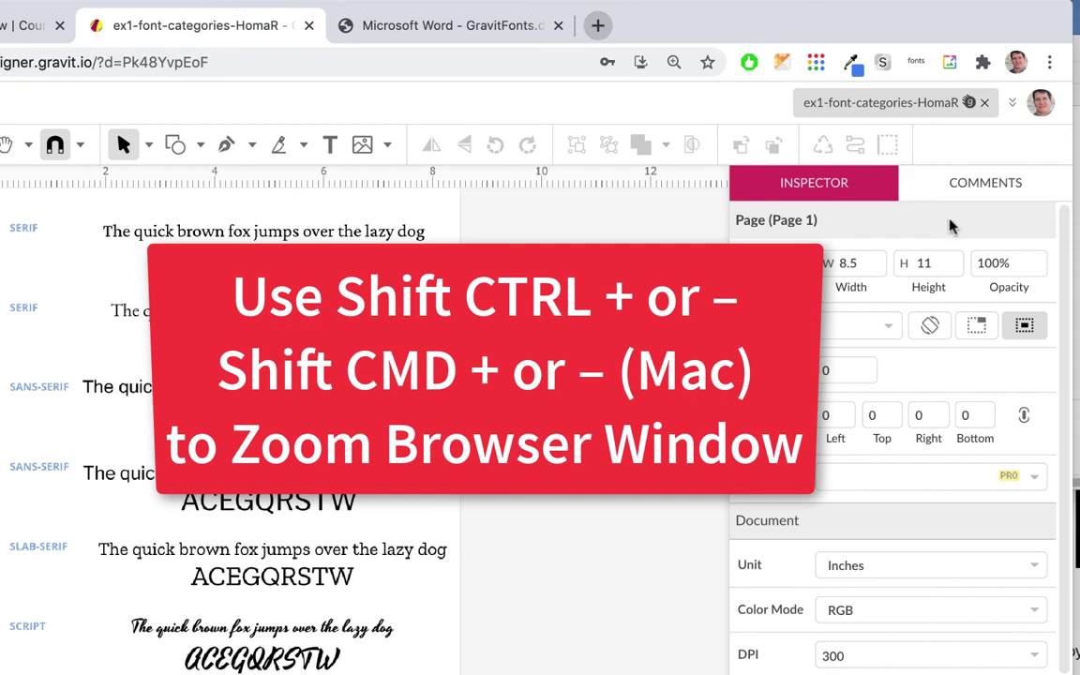
key(super+minus)
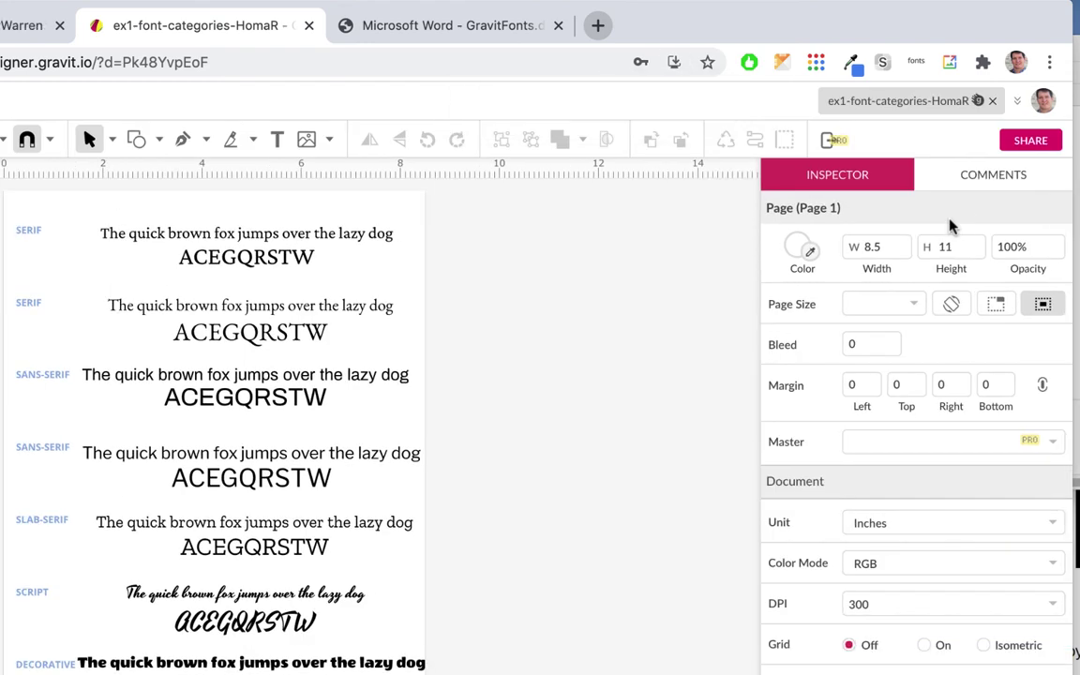
Share the file with Developer access for everybody with the link and copy the share link.
click(1031, 140)
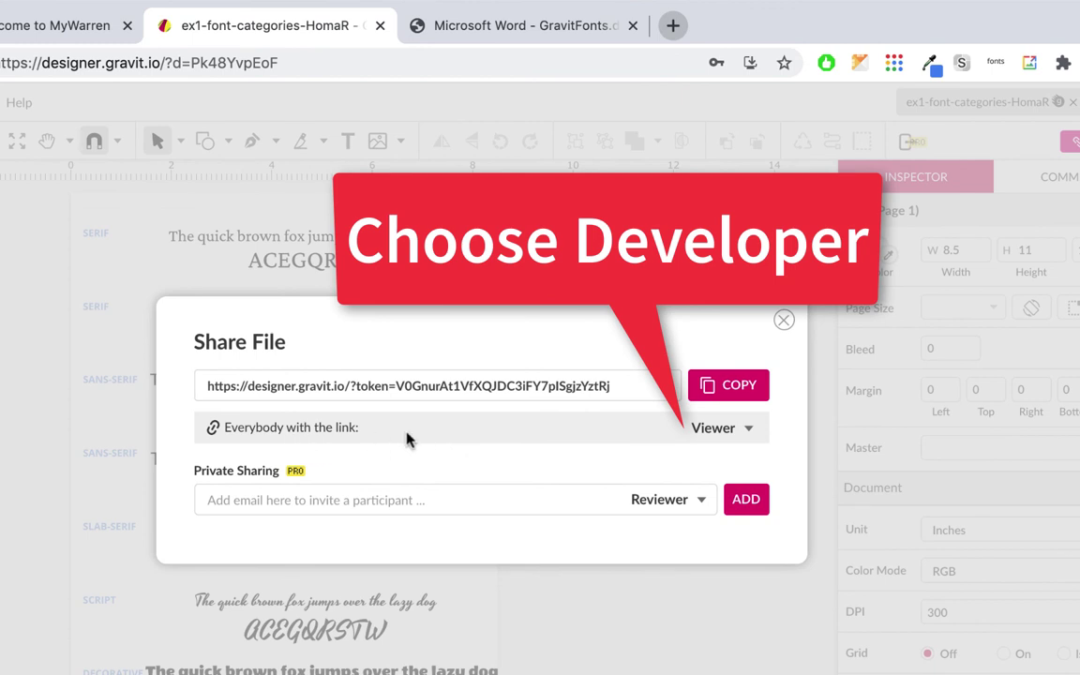
click(749, 431)
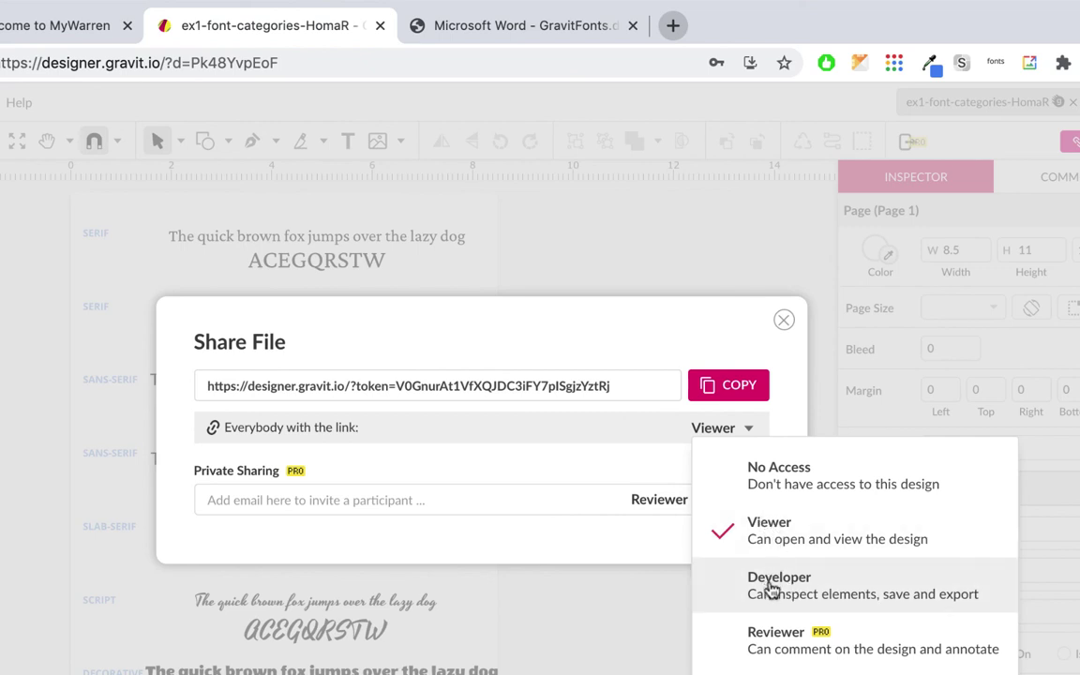
click(837, 597)
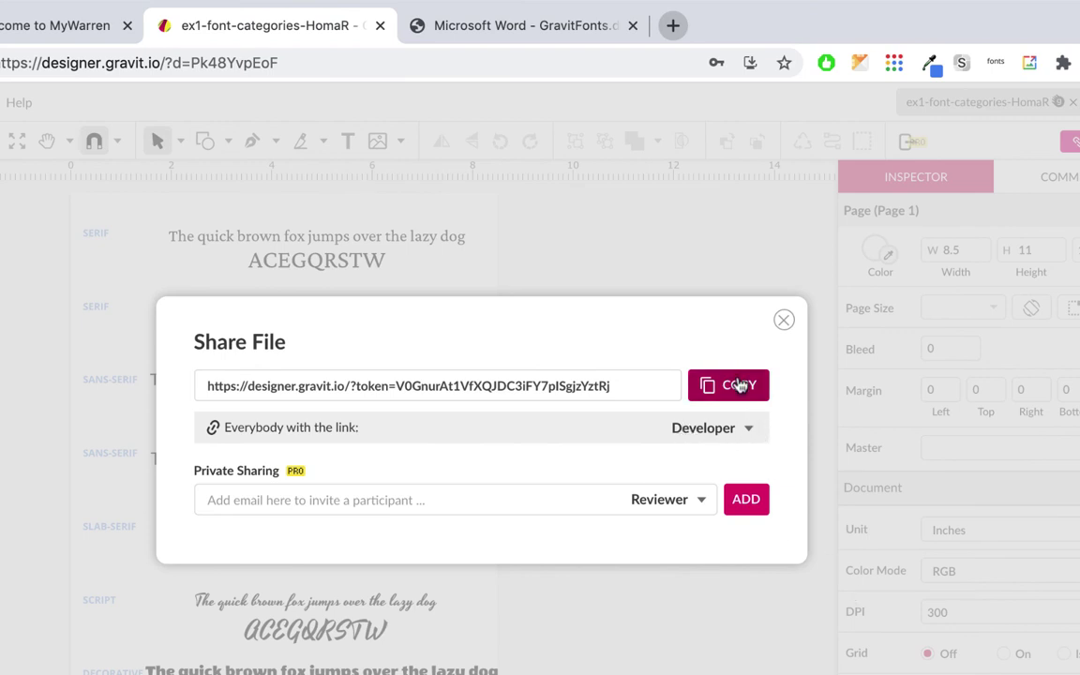
click(740, 386)
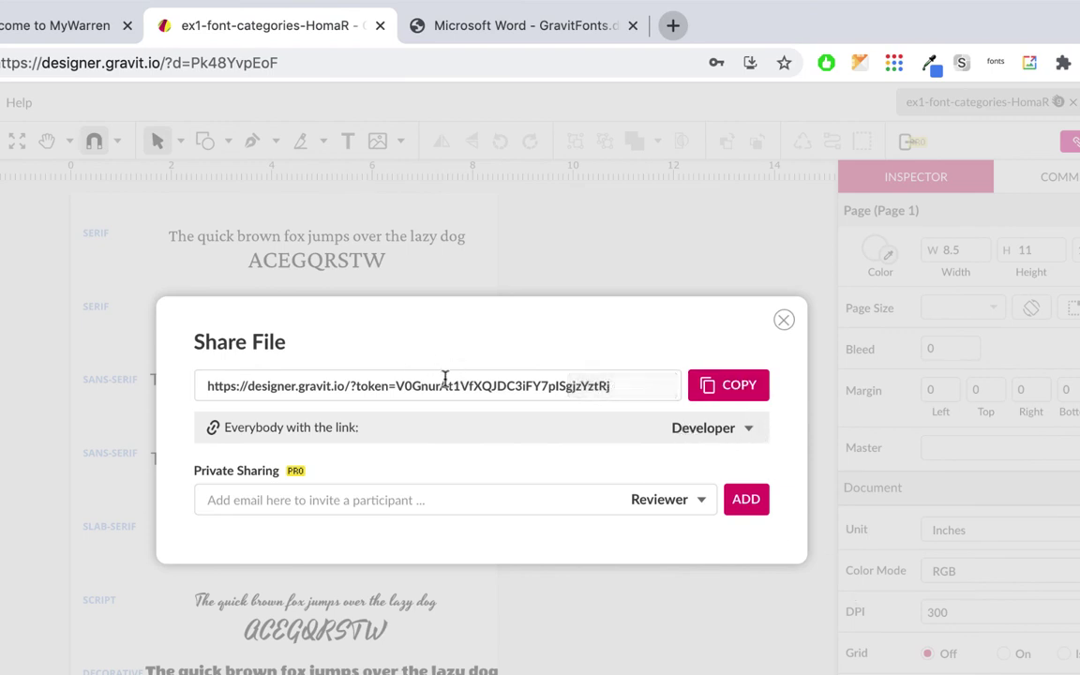
Switch to the MyWarren site and log in with the filled-in account credentials.
click(73, 27)
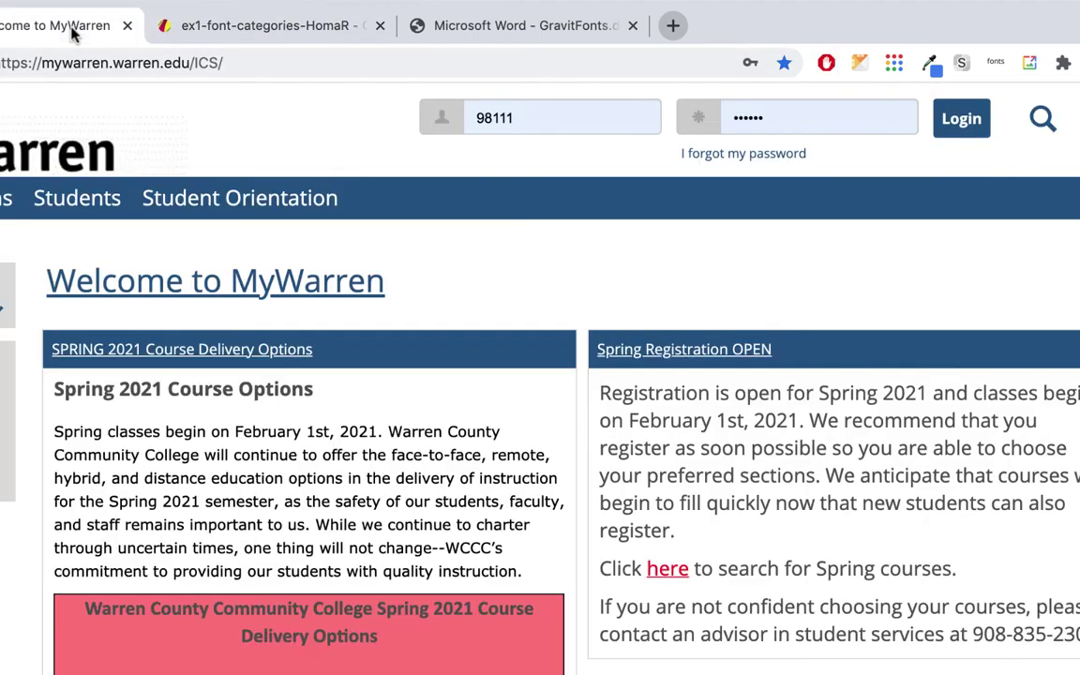
click(966, 121)
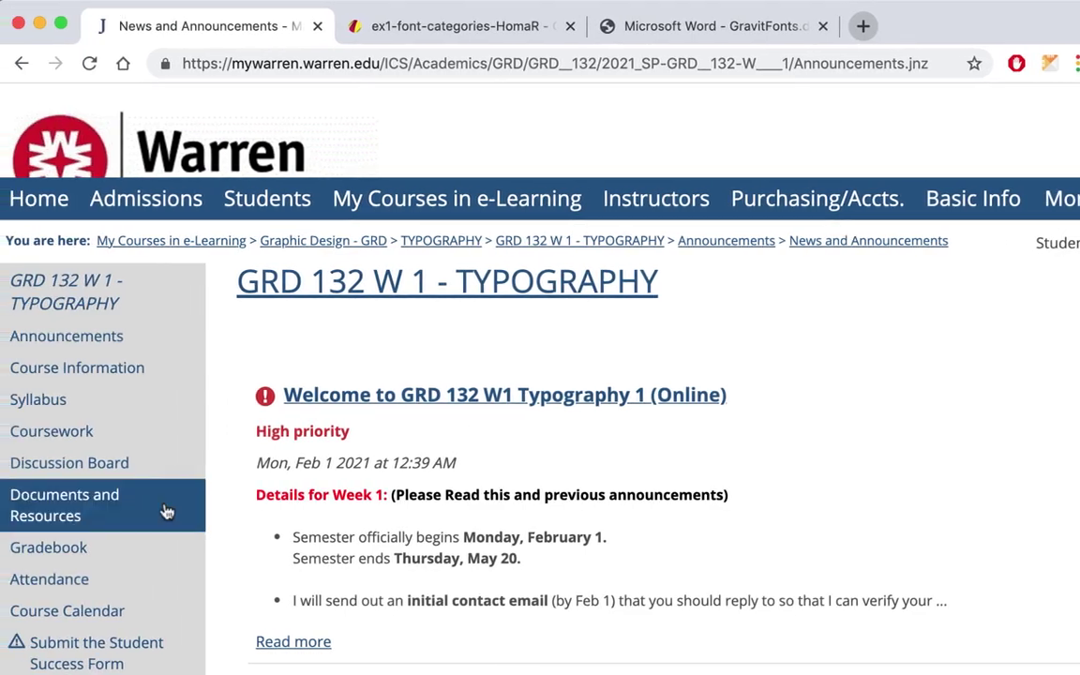
Open the ex1 Font Categories (Gravit Practice) assignment from the GRD 132 coursework and start a comment on it.
click(83, 434)
scroll(557, 357, down, 10)
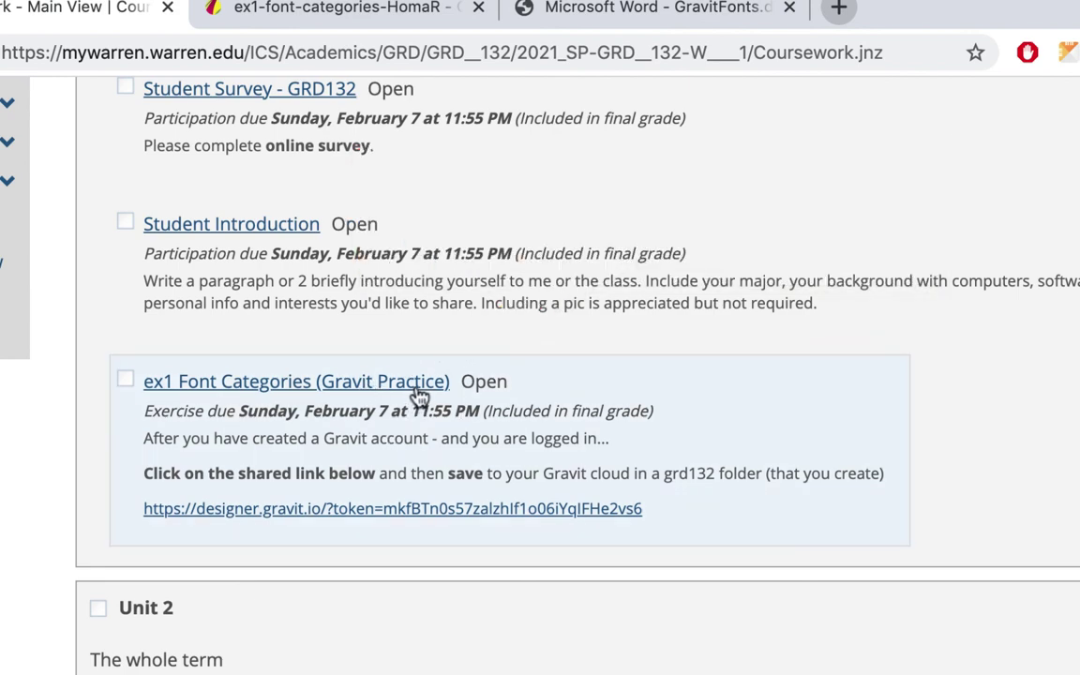
click(417, 384)
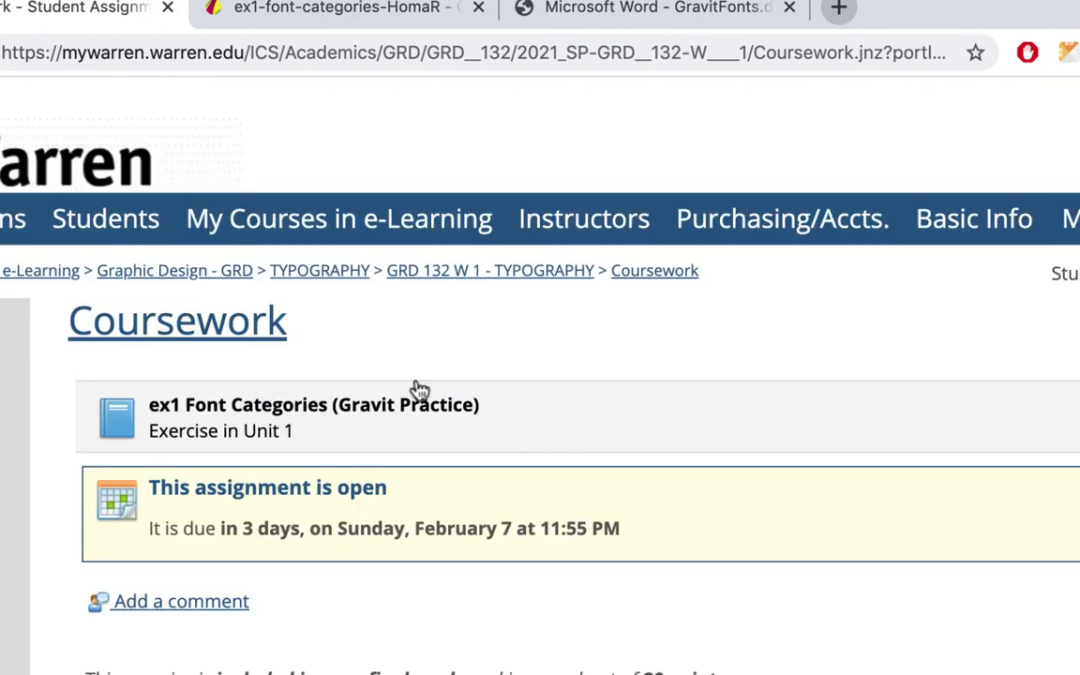
scroll(419, 389, down, 3)
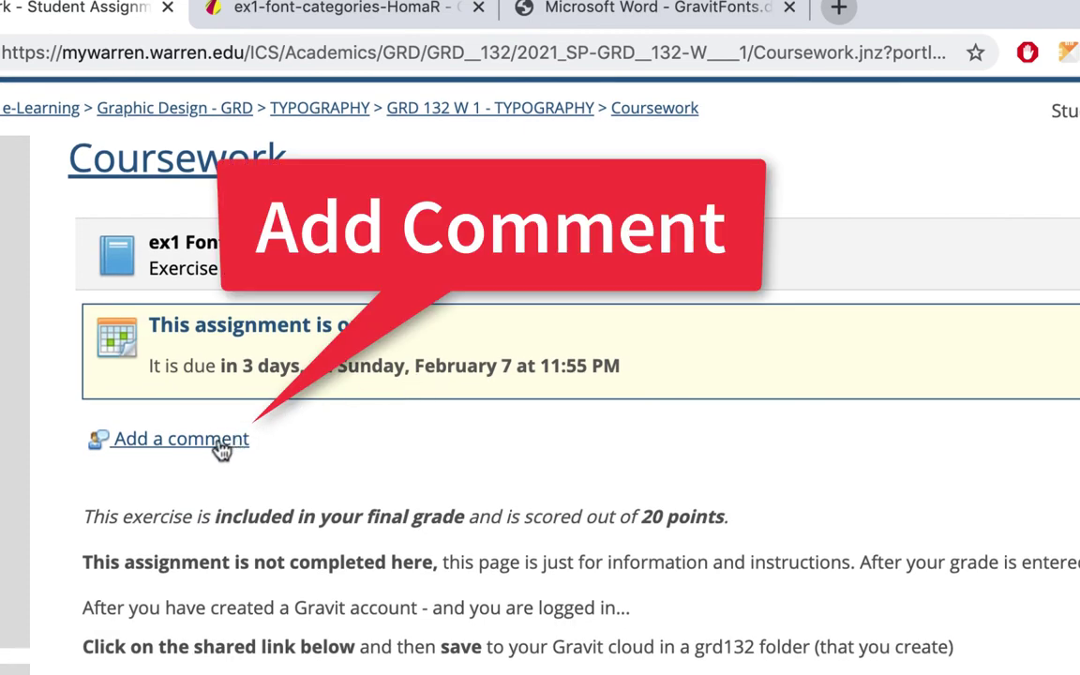
click(221, 449)
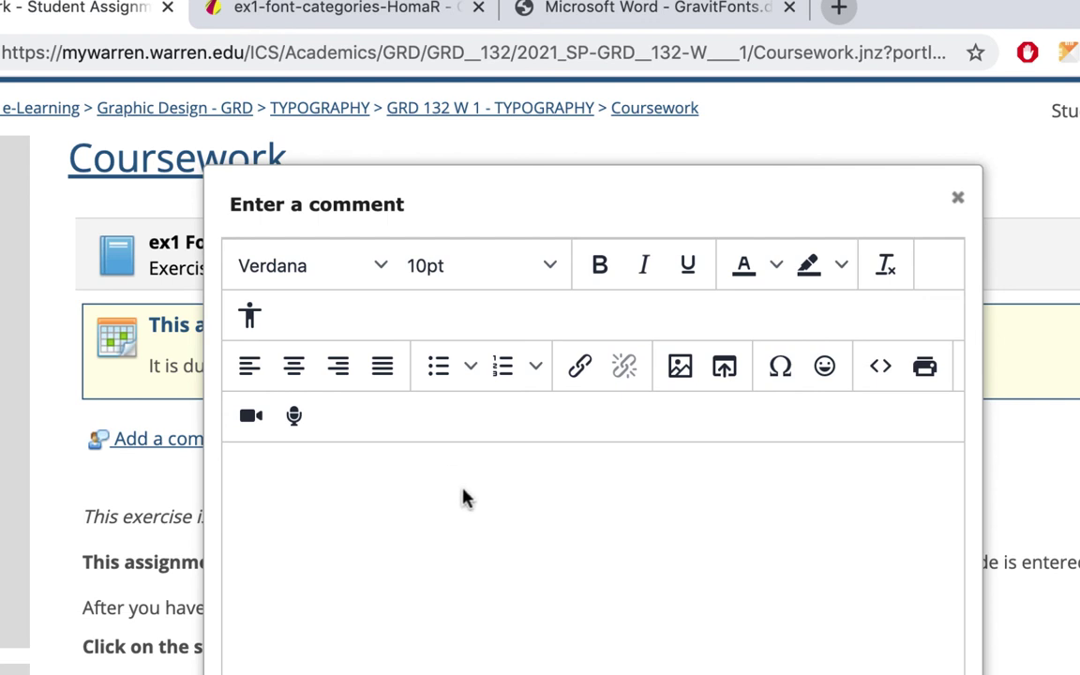
click(589, 371)
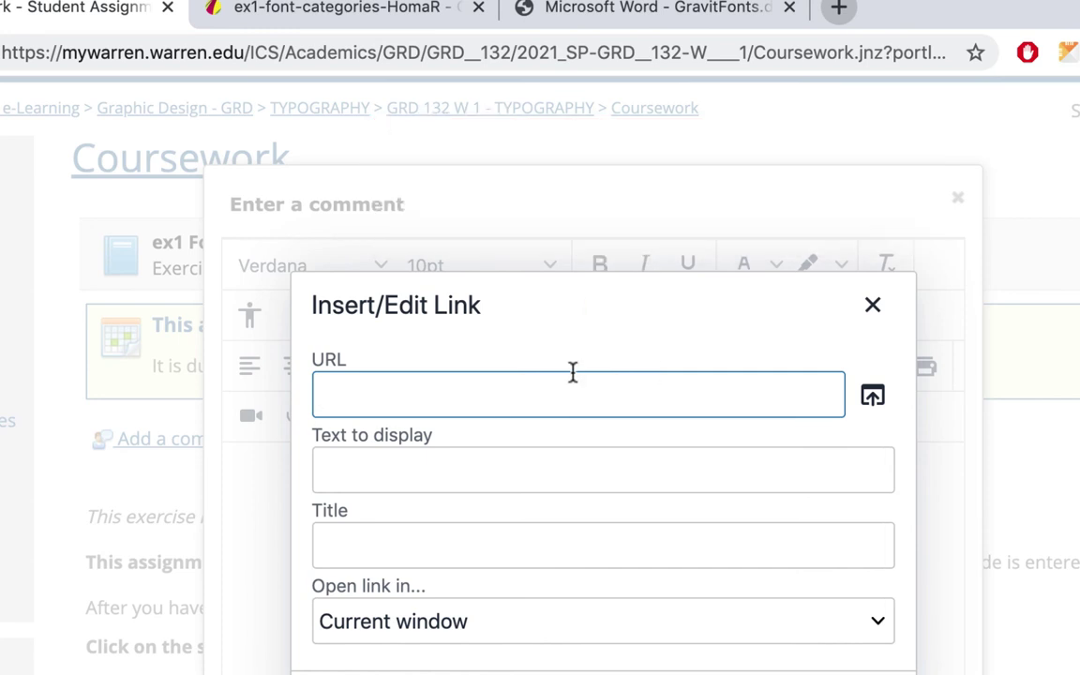
right_click(345, 395)
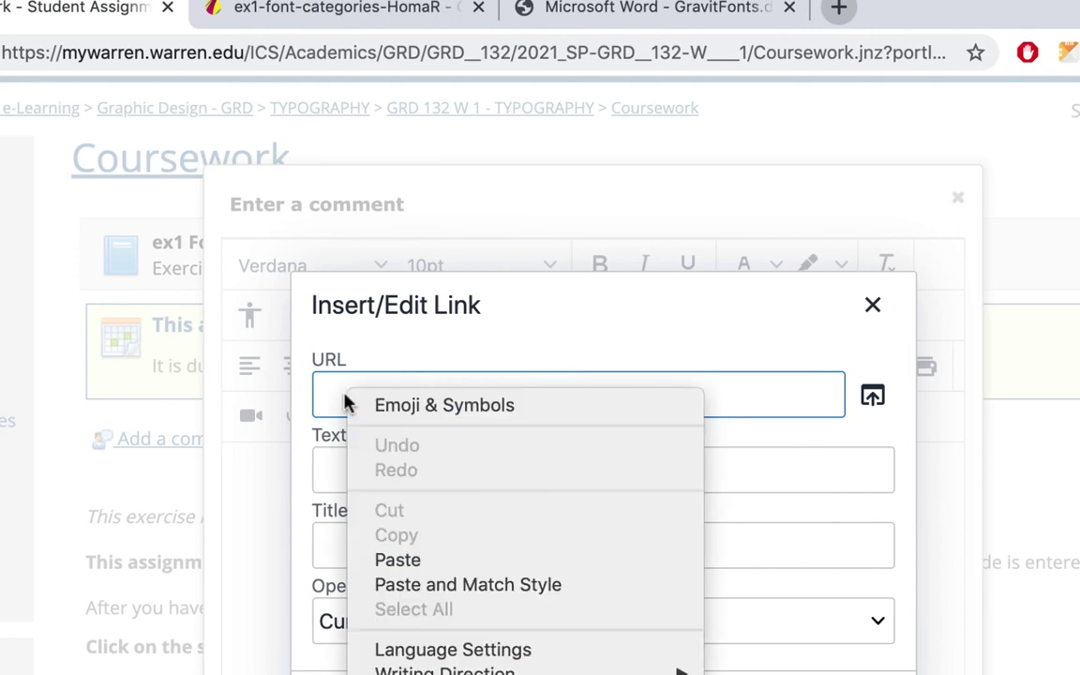
click(413, 572)
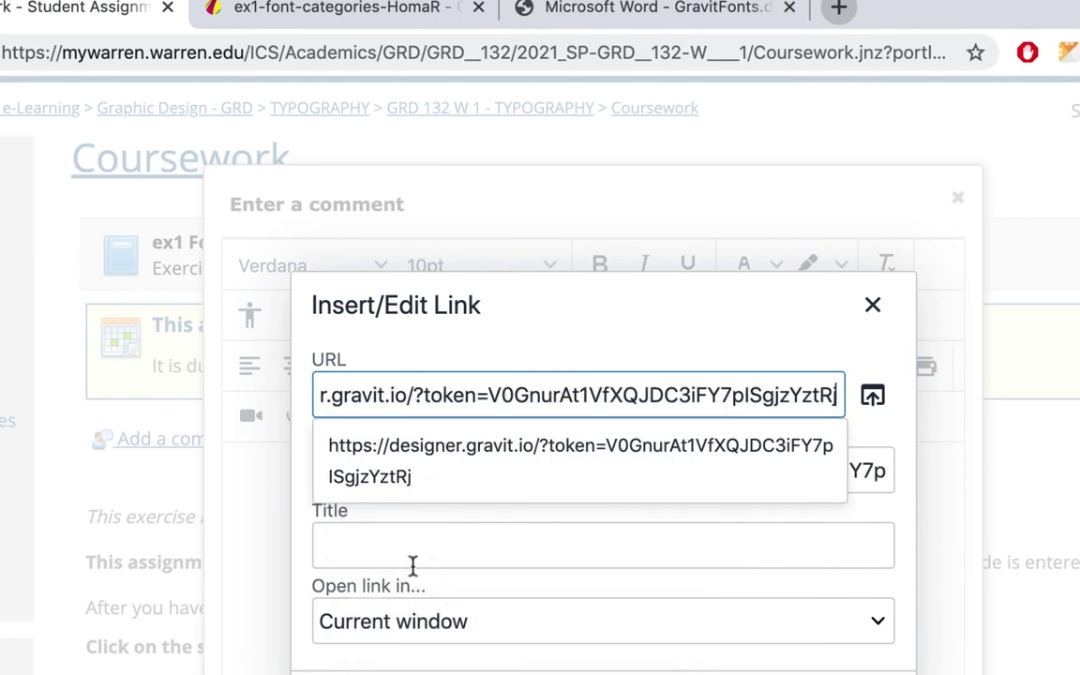
click(635, 340)
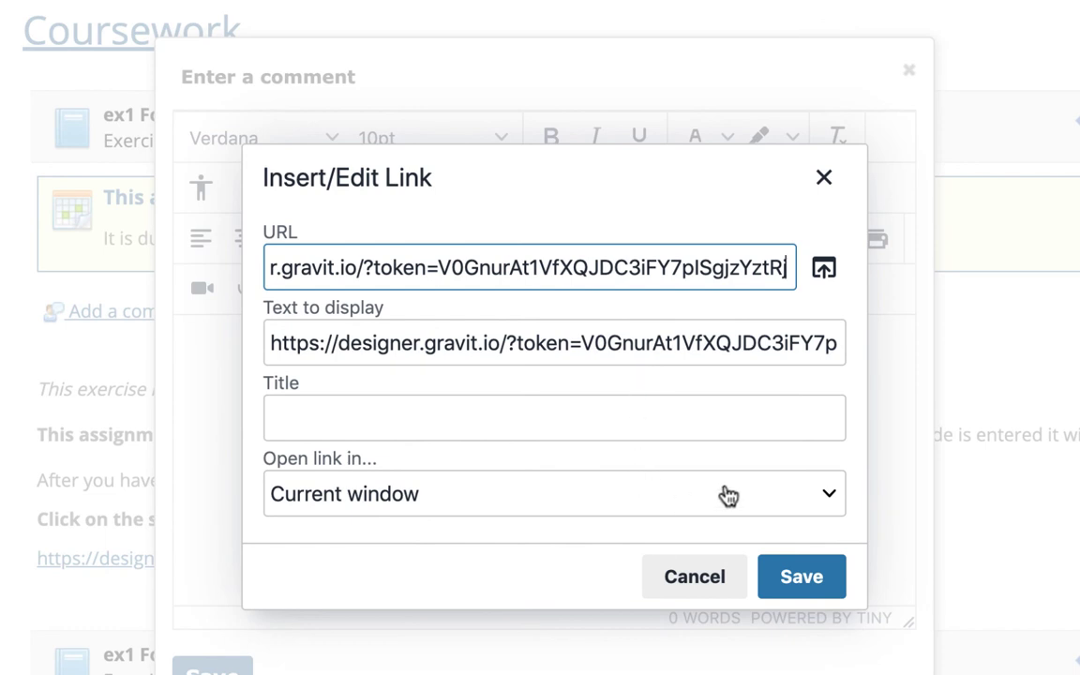
click(824, 504)
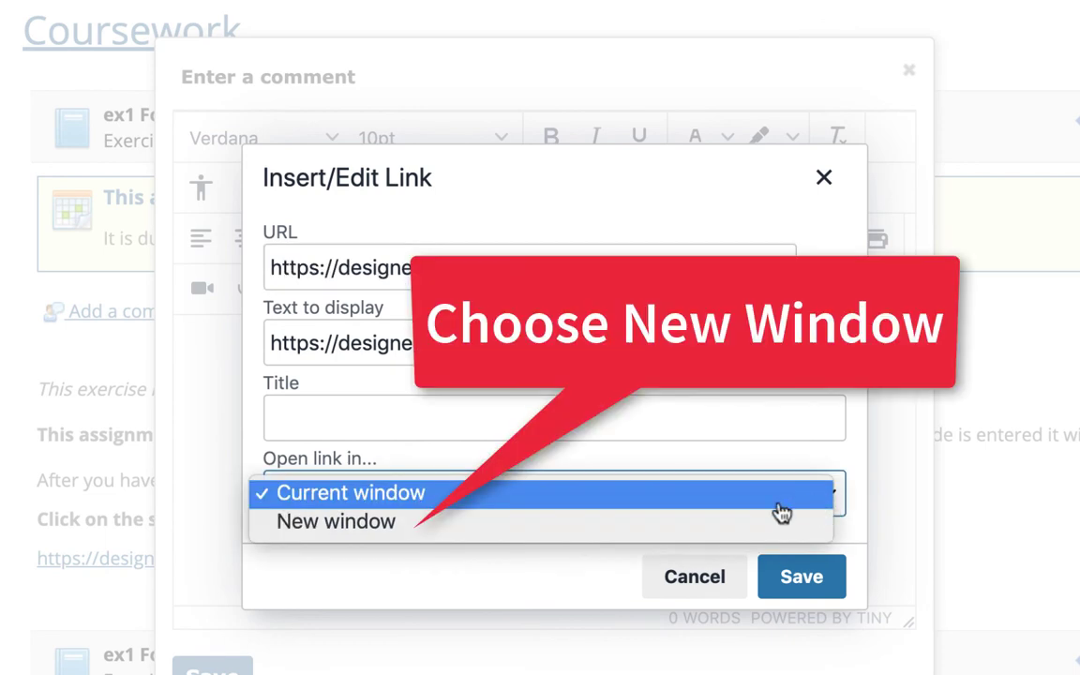
click(353, 531)
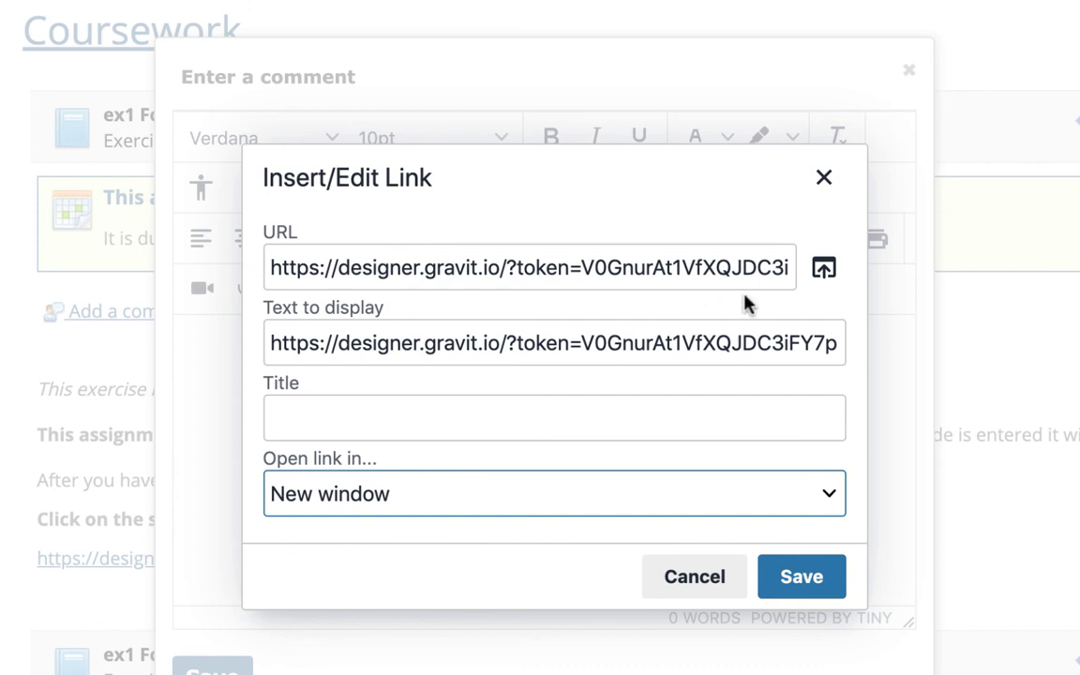
click(700, 566)
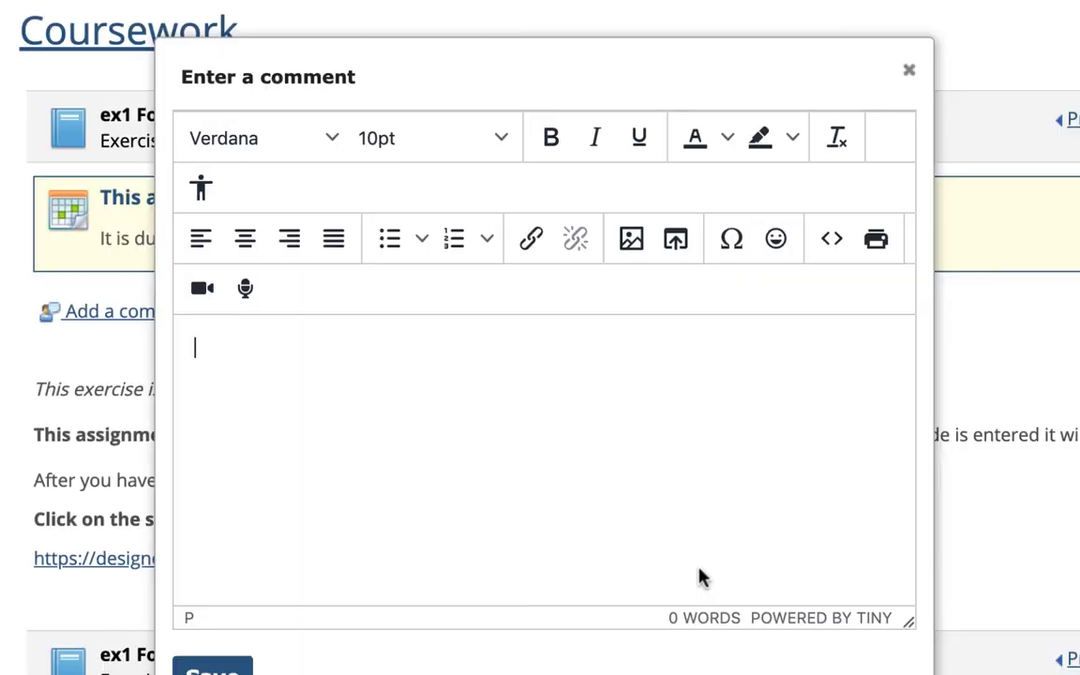
Insert the copied Gravit share link into the comment, set to open in a new window, and save the comment.
click(530, 241)
key(ctrl+v)
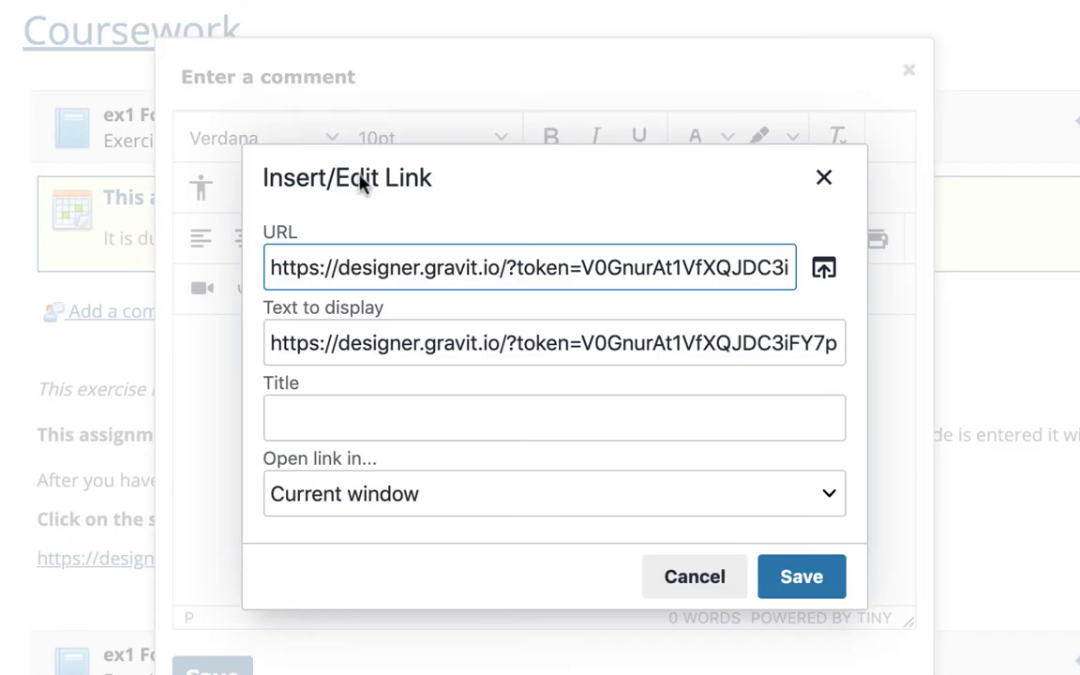
click(623, 503)
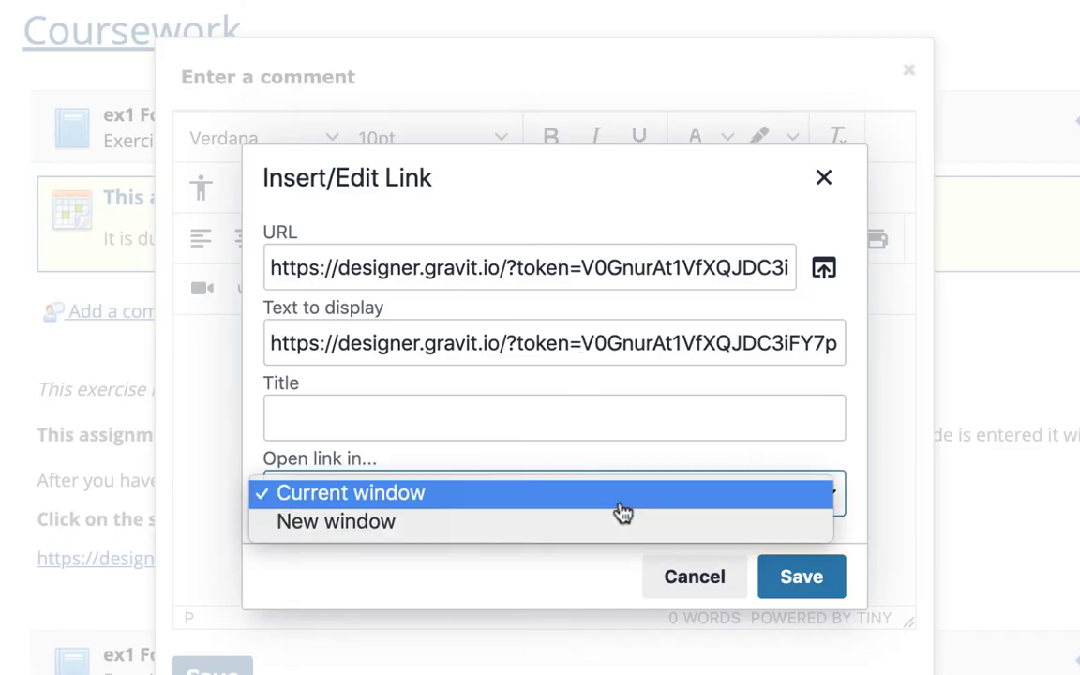
click(398, 526)
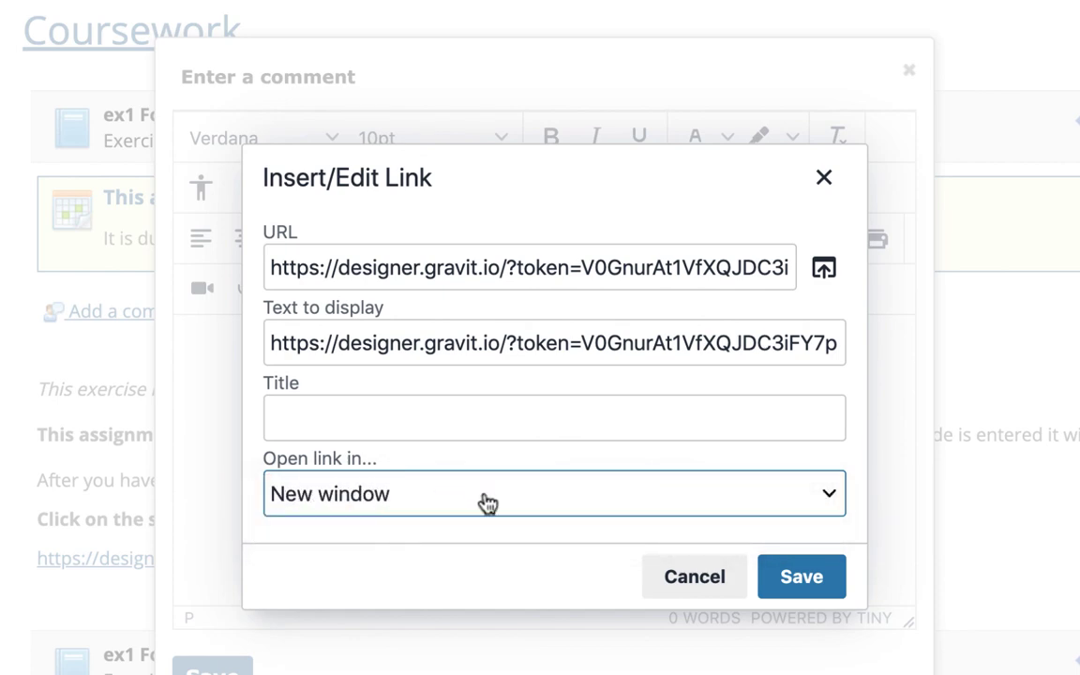
click(825, 577)
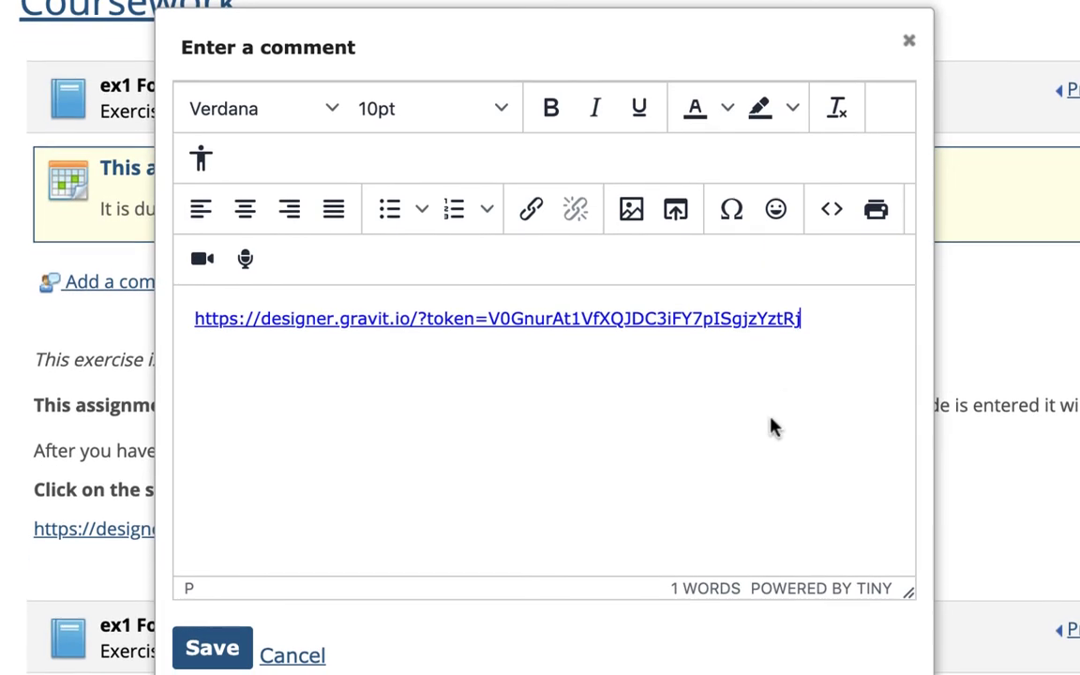
click(212, 646)
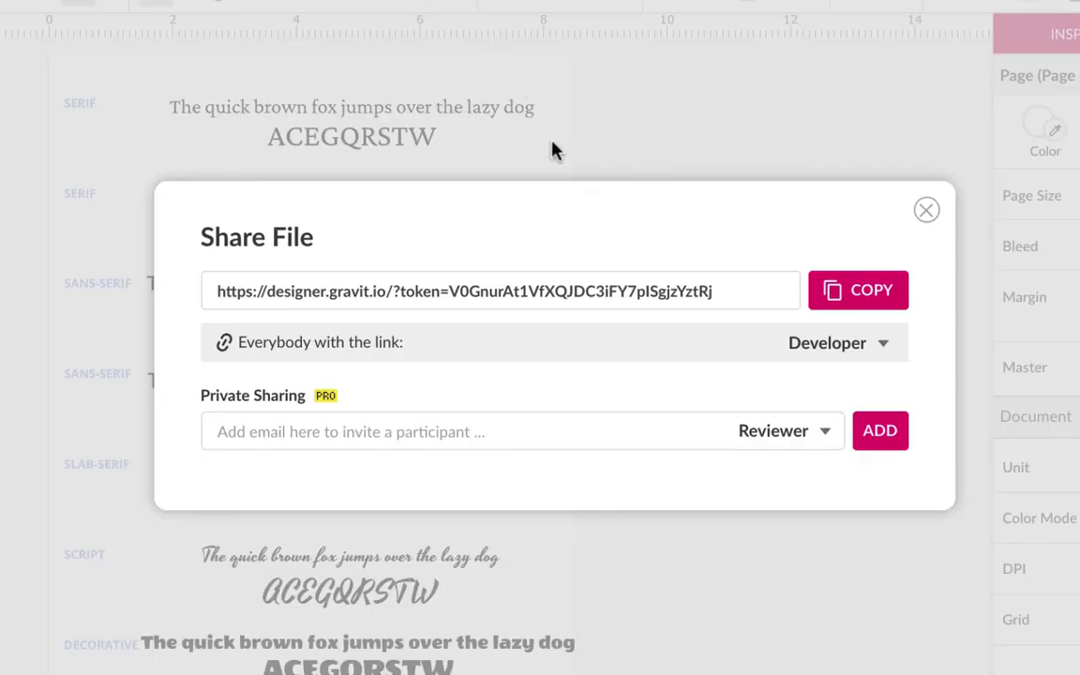
Return to Gravit Designer, close the Share File dialog, and check the finished page and the comment posted on the assignment.
click(925, 211)
scroll(695, 356, down, 3)
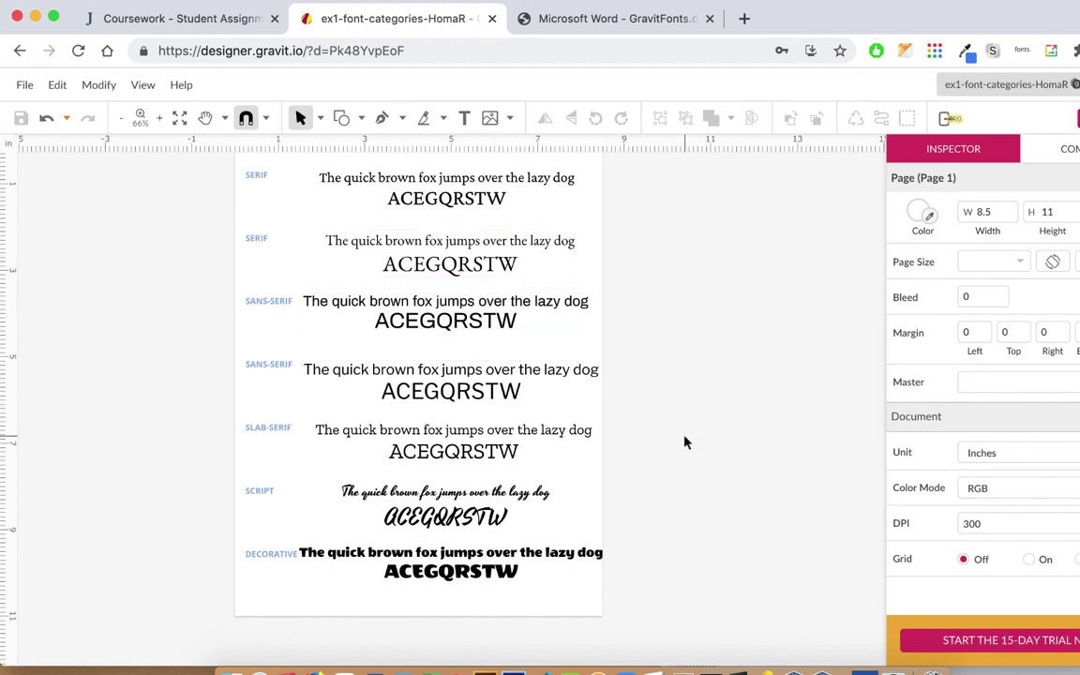
scroll(684, 443, up, 1)
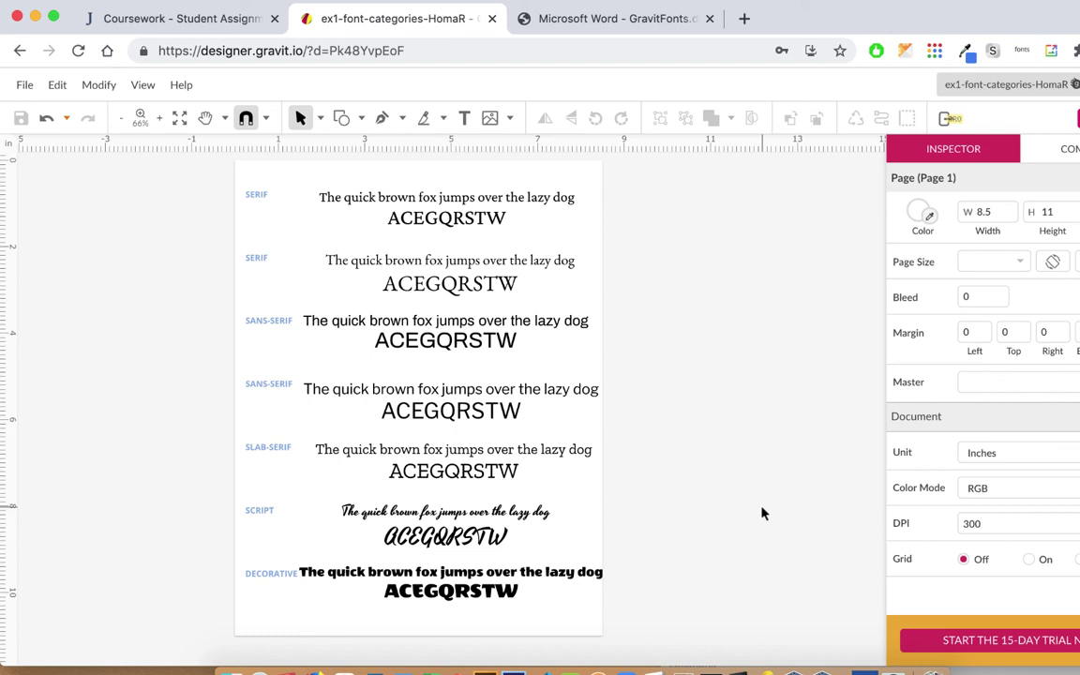
click(201, 22)
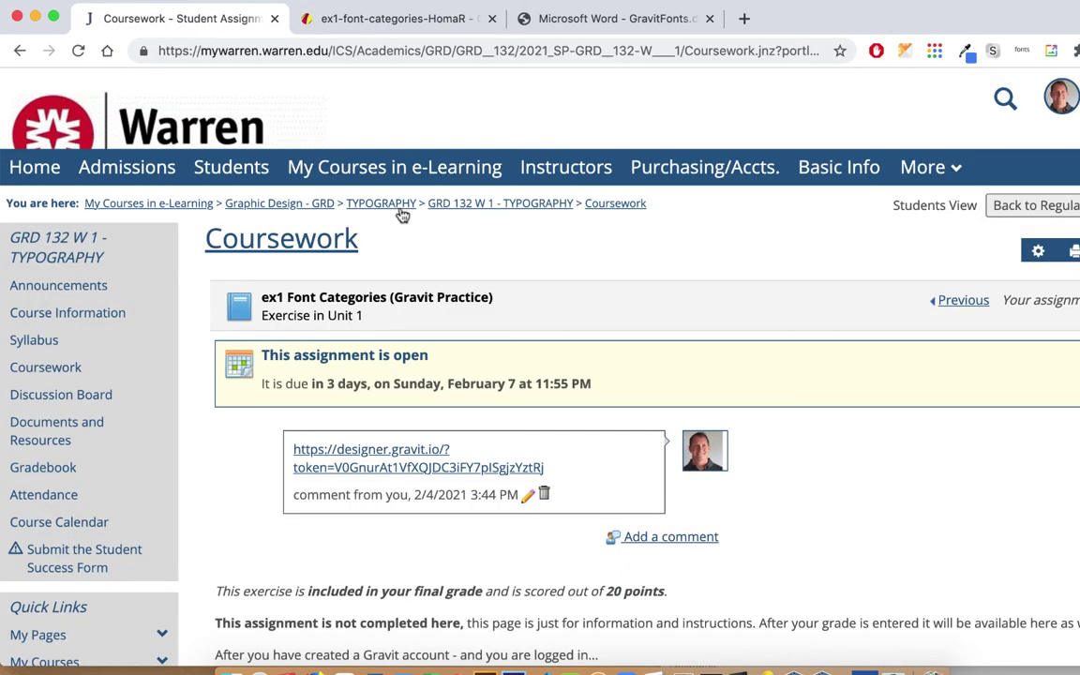